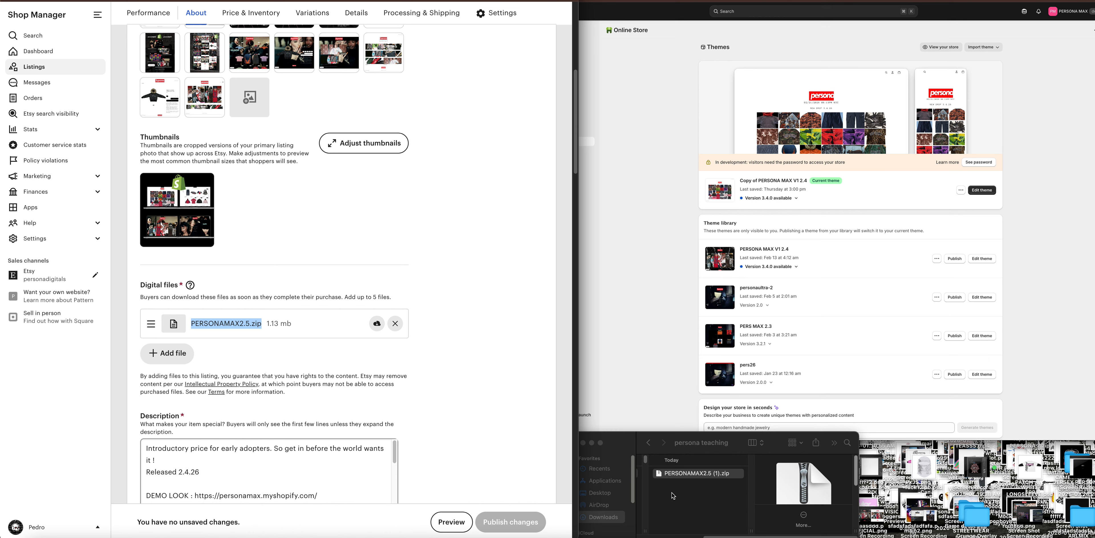
Compare the downloaded PERSONAMAX2.5 (1).zip with the Etsy listing's digital file, moving the Finder window beside it and back.
{"action": "left_click", "coordinate": [699, 435]}
{"action": "left_click_drag", "start_coordinate": [697, 436], "coordinate": [545, 299]}
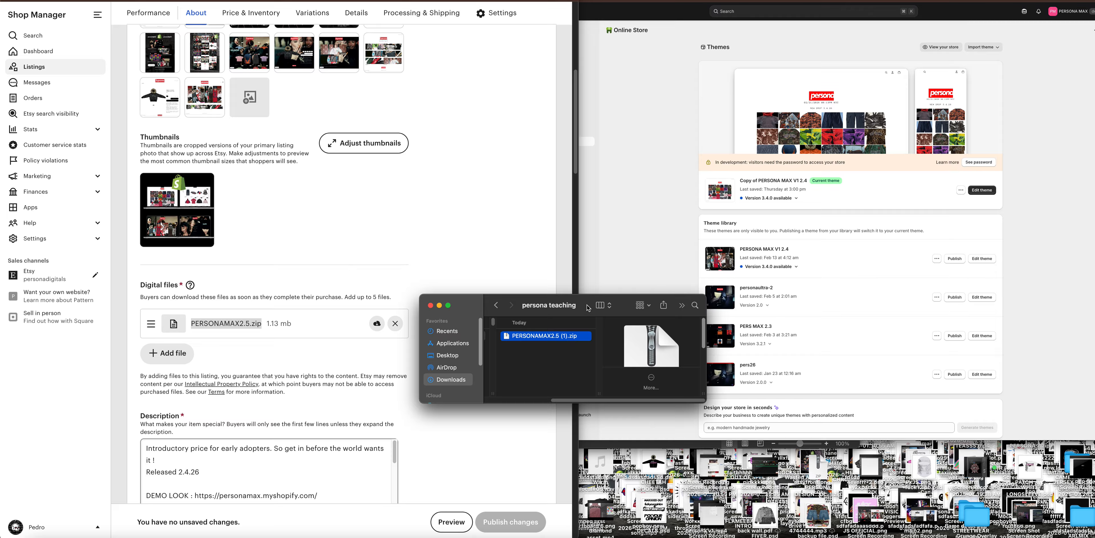
{"action": "left_click_drag", "start_coordinate": [588, 308], "coordinate": [738, 443]}
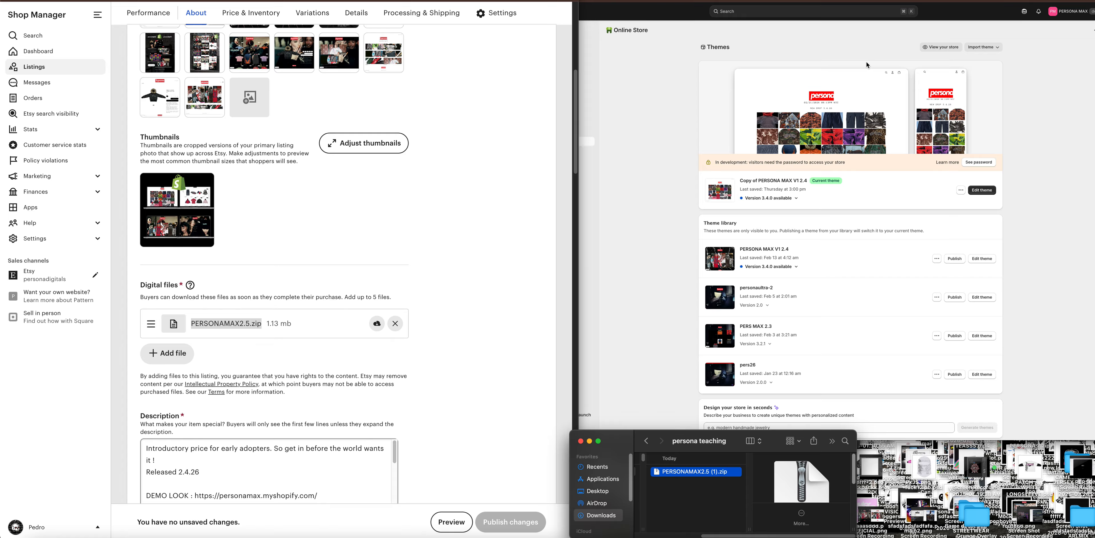
{"action": "left_click", "coordinate": [830, 314]}
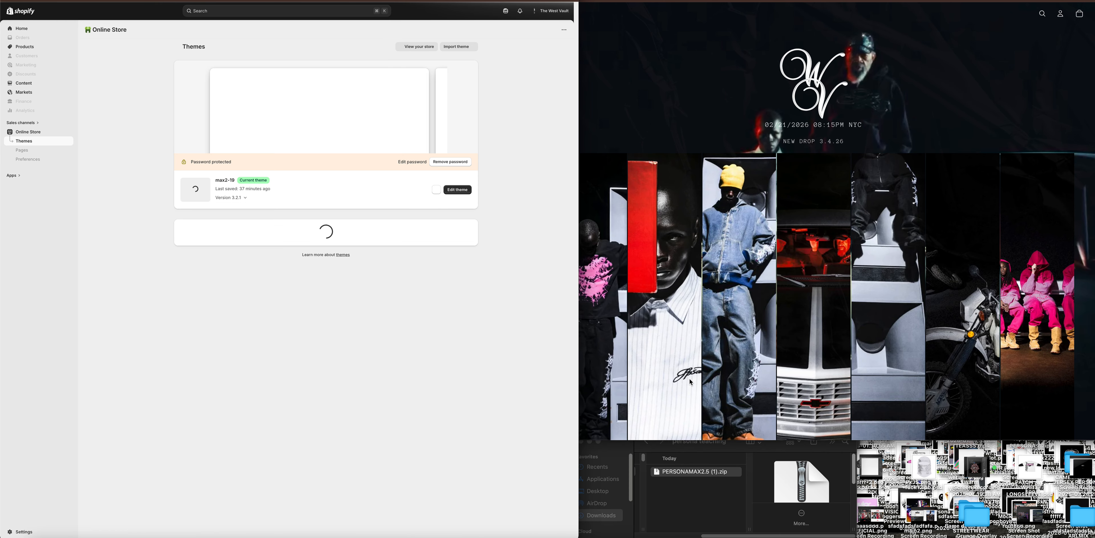
Select PERSONAMAX2.5 (1).zip in the persona teaching folder and bring the Themes pages of both stores into view.
{"action": "left_click", "coordinate": [692, 496]}
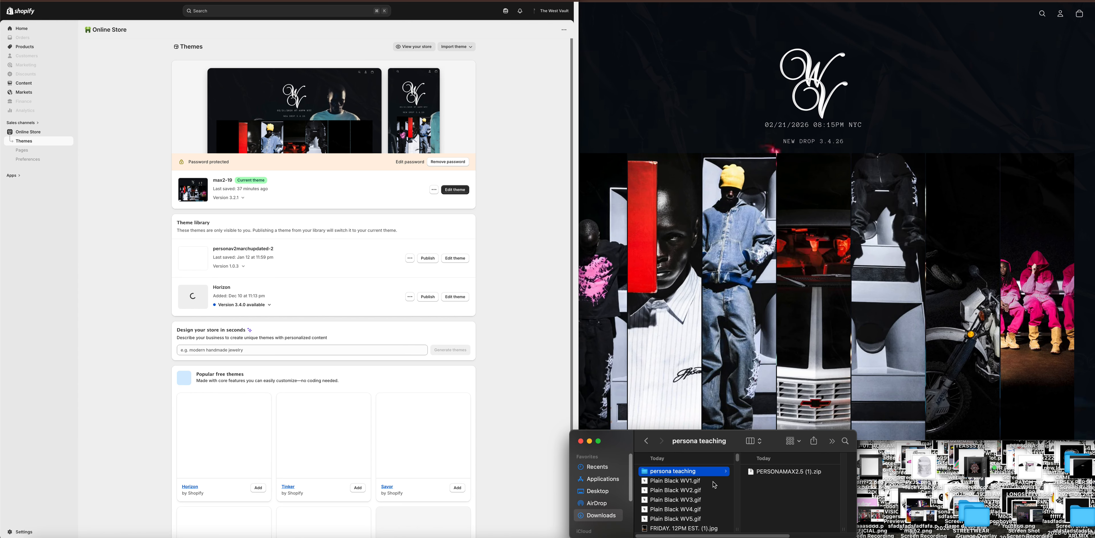
{"action": "left_click", "coordinate": [764, 472]}
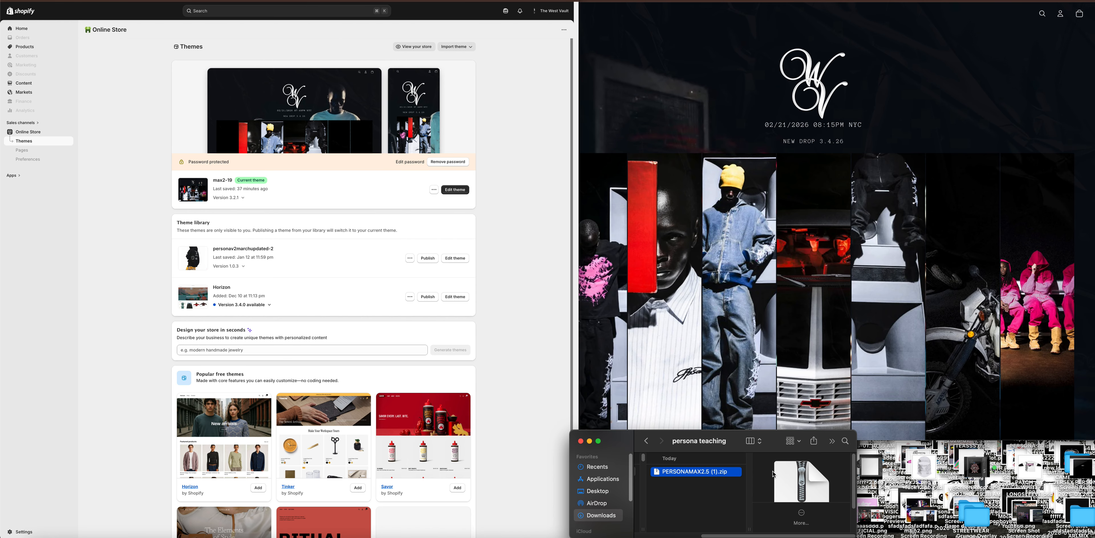
{"action": "left_click", "coordinate": [494, 335]}
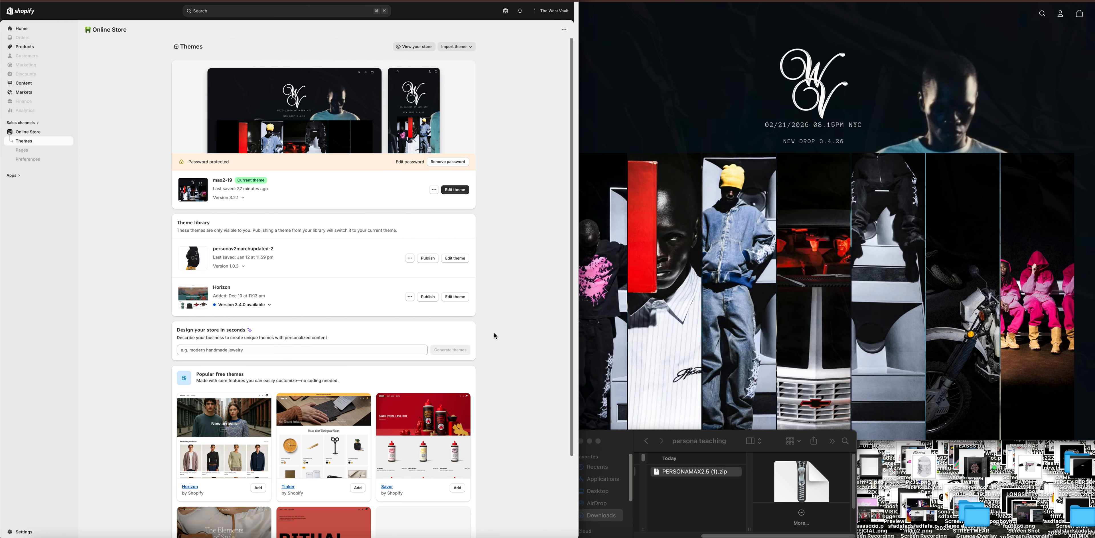
{"action": "left_click", "coordinate": [858, 1]}
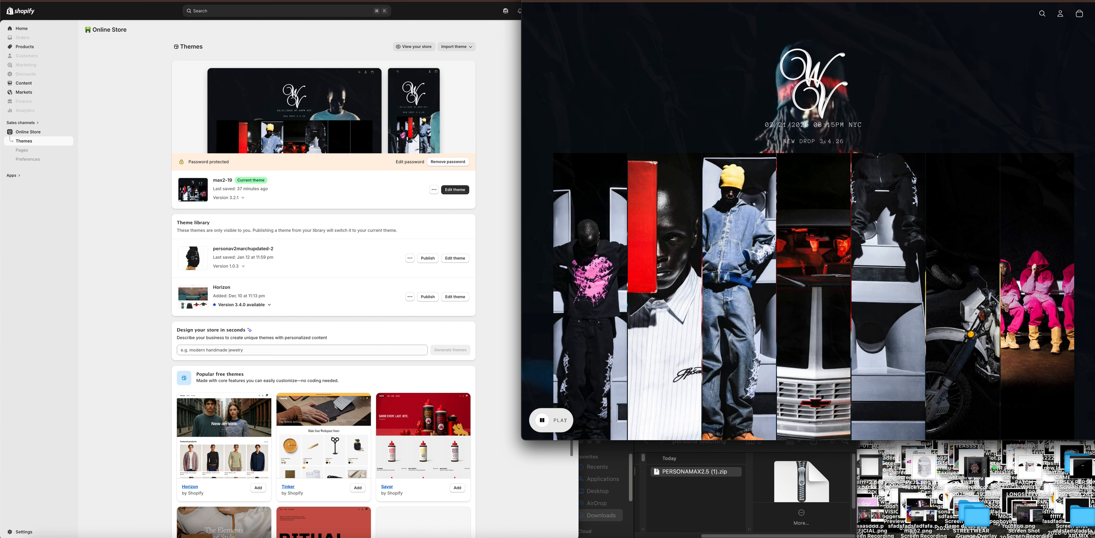
{"action": "left_click", "coordinate": [509, 278]}
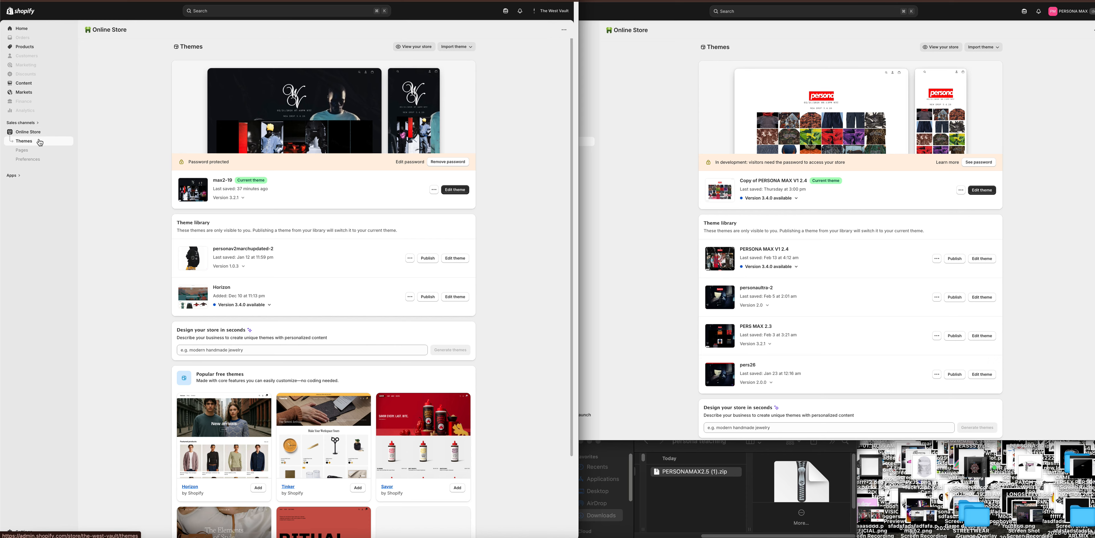
Start a theme zip upload in The West Vault store, point out PERSONAMAX2.5 (1).zip in Finder, and cancel the upload.
{"action": "left_click", "coordinate": [447, 50]}
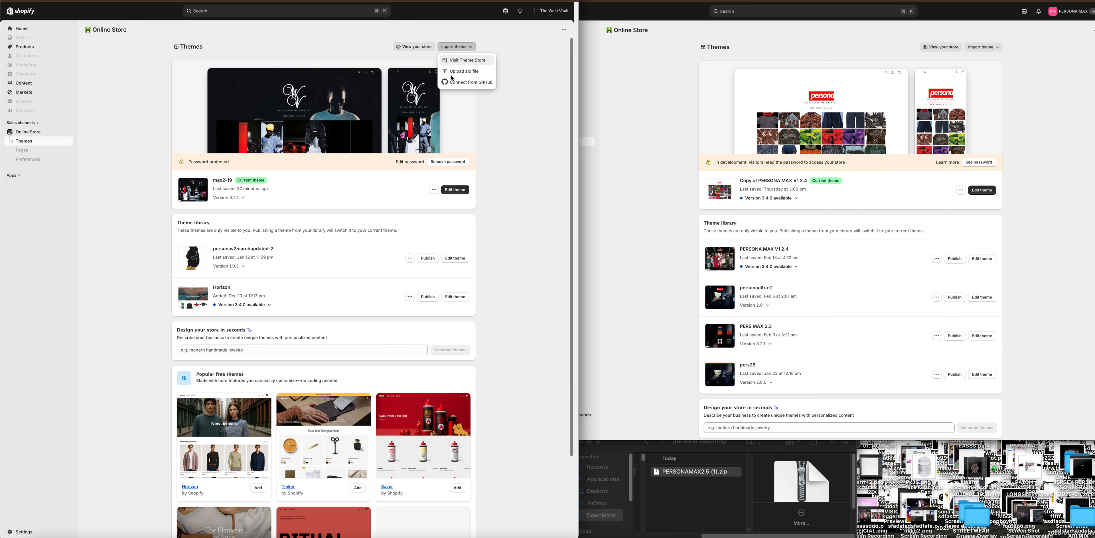
{"action": "left_click", "coordinate": [458, 74]}
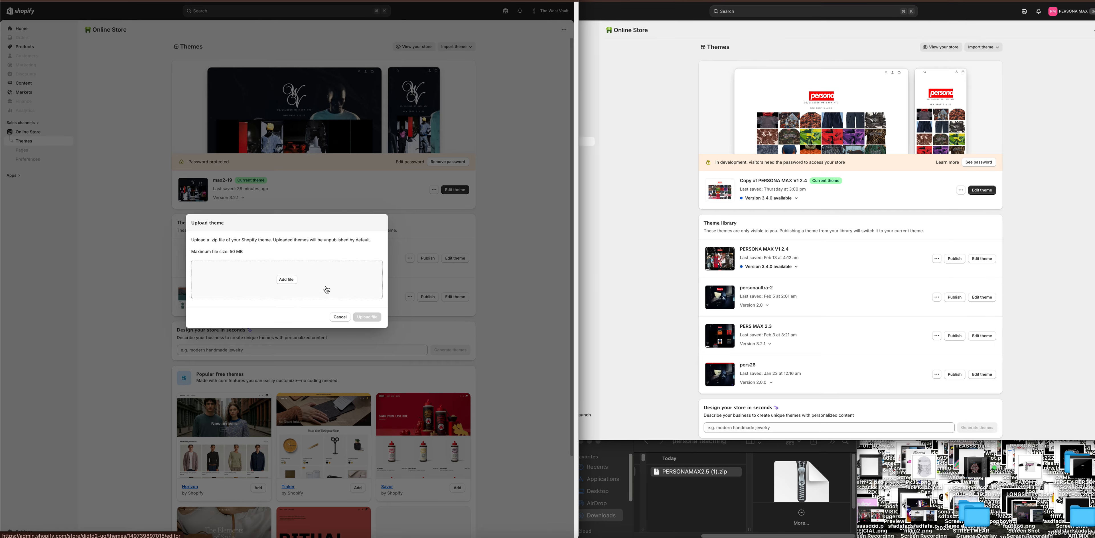
{"action": "left_click", "coordinate": [687, 475]}
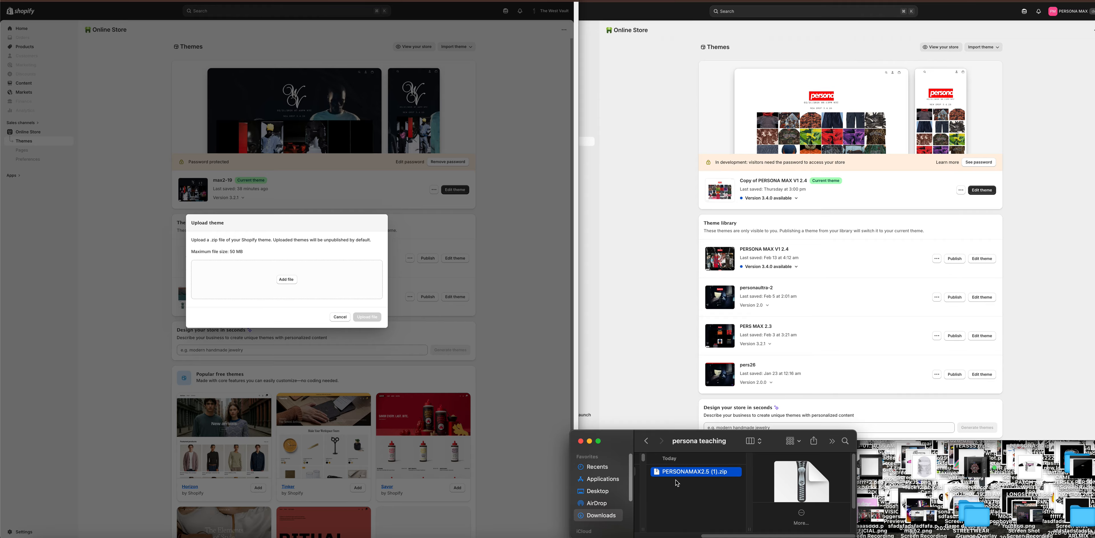
{"action": "mouse_move", "coordinate": [677, 484]}
{"action": "left_mouse_down"}
{"action": "mouse_move", "coordinate": [637, 474]}
{"action": "mouse_move", "coordinate": [433, 334]}
{"action": "mouse_move", "coordinate": [361, 299]}
{"action": "mouse_move", "coordinate": [441, 323]}
{"action": "mouse_move", "coordinate": [683, 489]}
{"action": "left_mouse_up"}
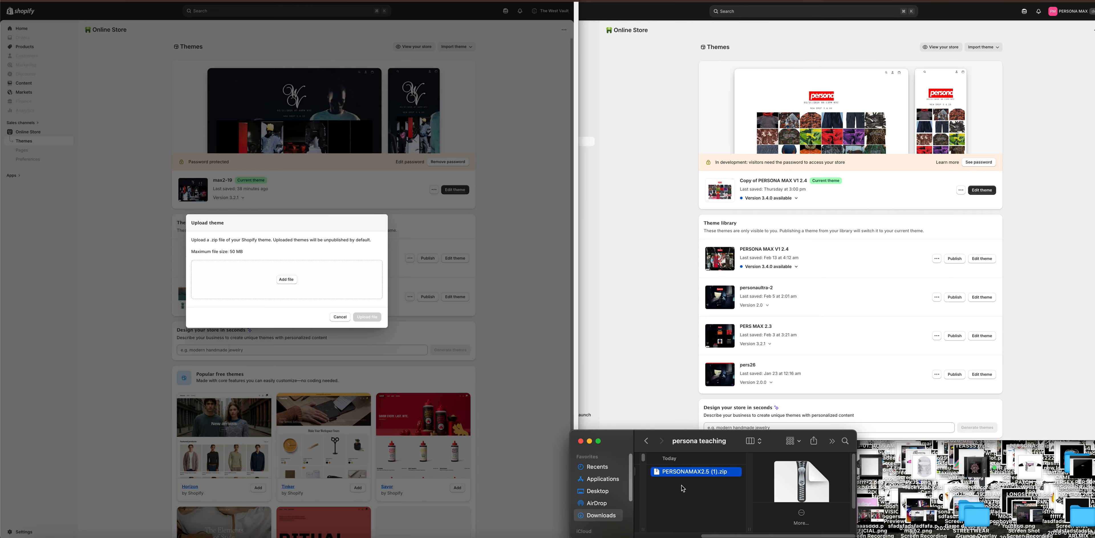
{"action": "left_click", "coordinate": [366, 320]}
{"action": "left_click", "coordinate": [341, 318]}
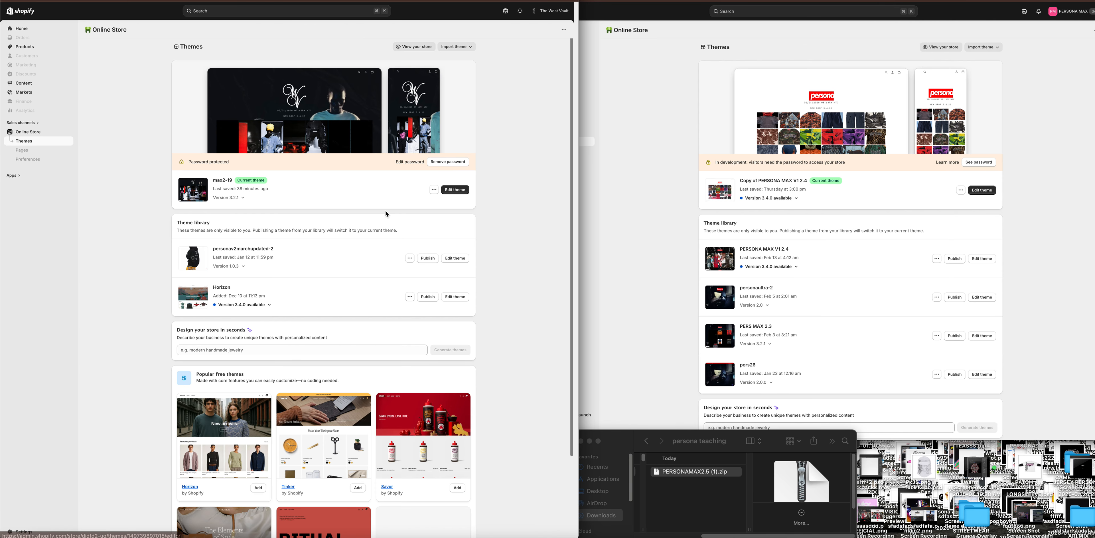
Open the current theme Copy of PERSONA MAX V1 2.4 in the theme editor and view the shark jetski product page.
{"action": "left_click", "coordinate": [732, 289]}
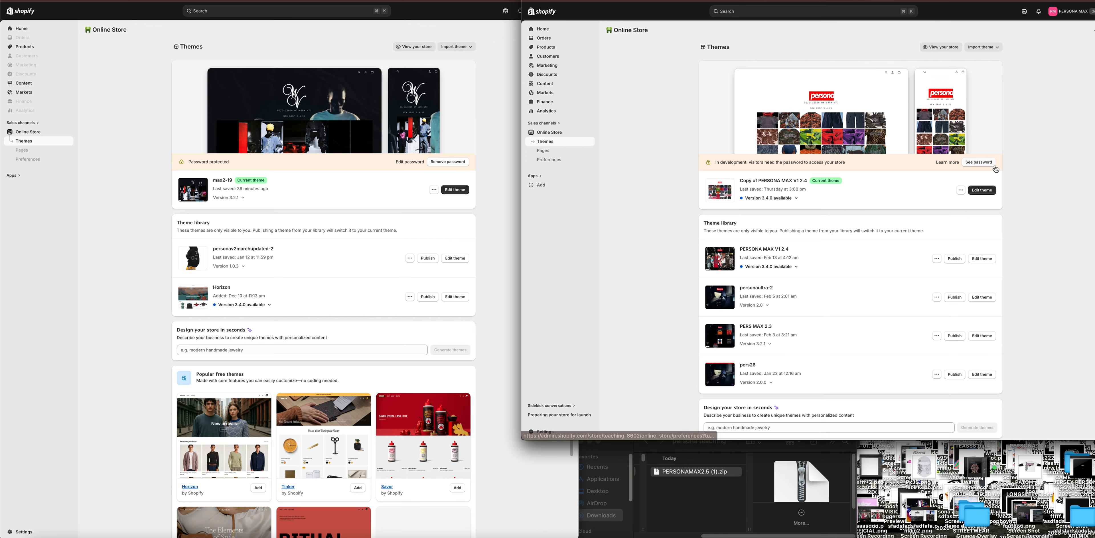
{"action": "left_click", "coordinate": [975, 191]}
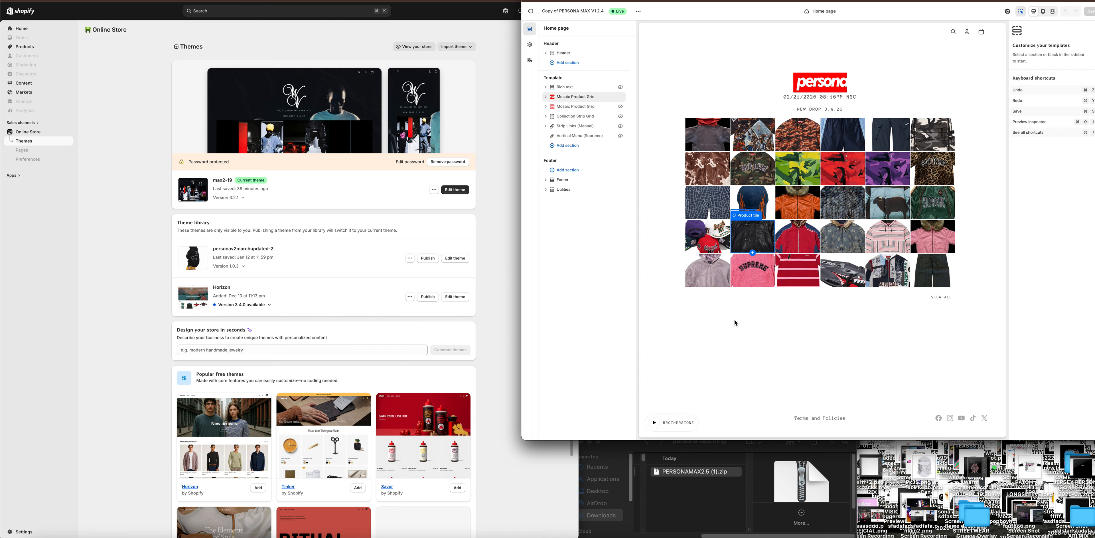
{"action": "left_click", "coordinate": [841, 276]}
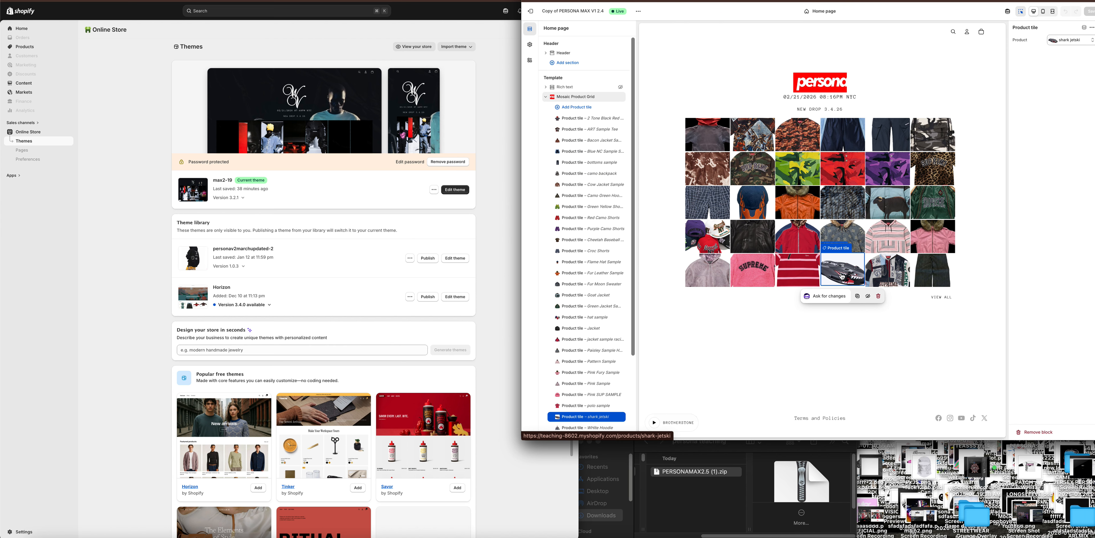
{"action": "left_click", "coordinate": [841, 275]}
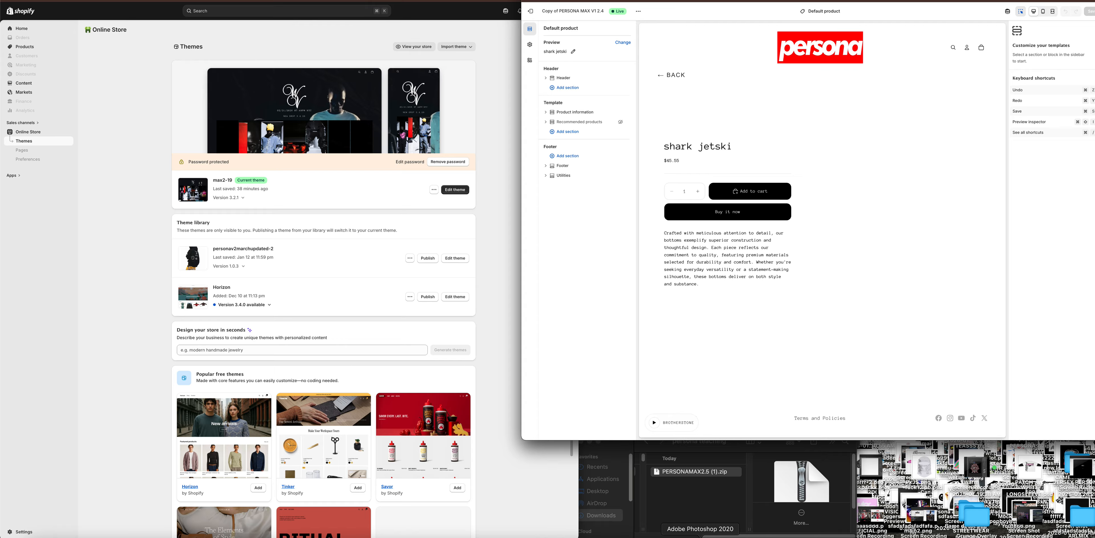
Quit Adobe Photoshop 2020 without saving the Untitled-1 document.
{"action": "right_click", "coordinate": [700, 537]}
{"action": "left_click", "coordinate": [705, 526]}
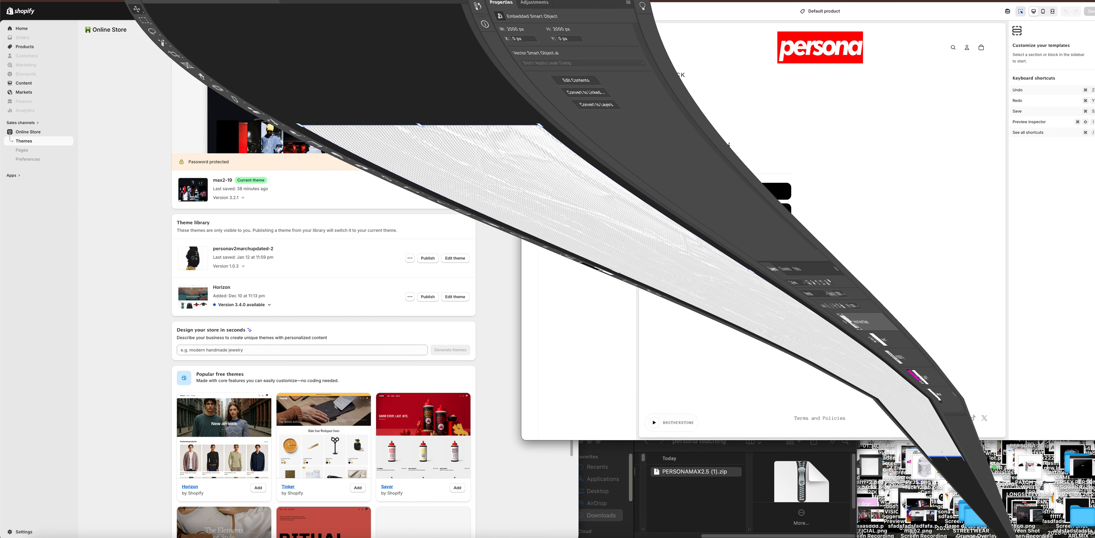
{"action": "right_click", "coordinate": [740, 537]}
{"action": "left_click", "coordinate": [742, 527]}
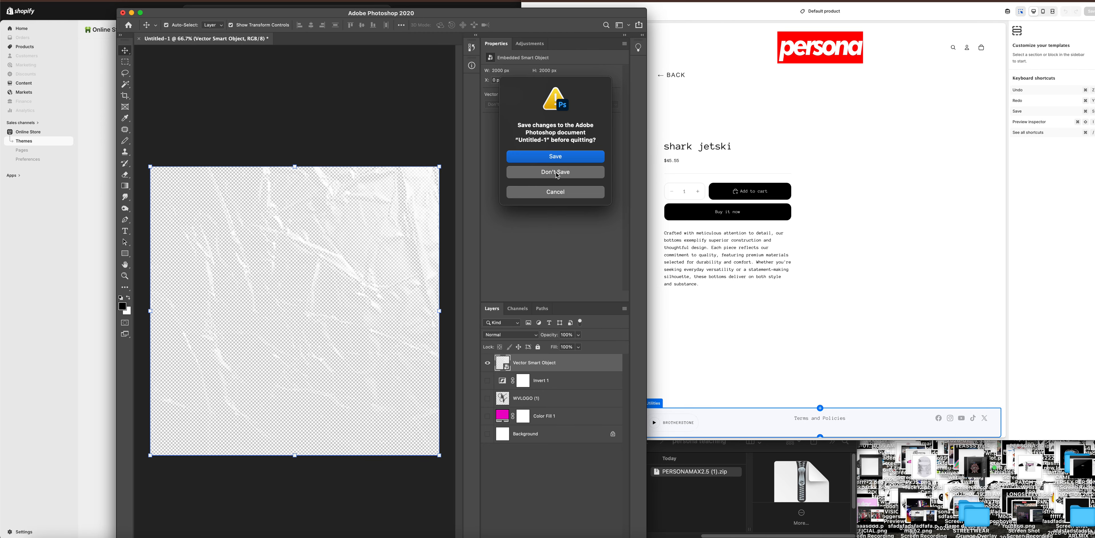
{"action": "left_click", "coordinate": [555, 176]}
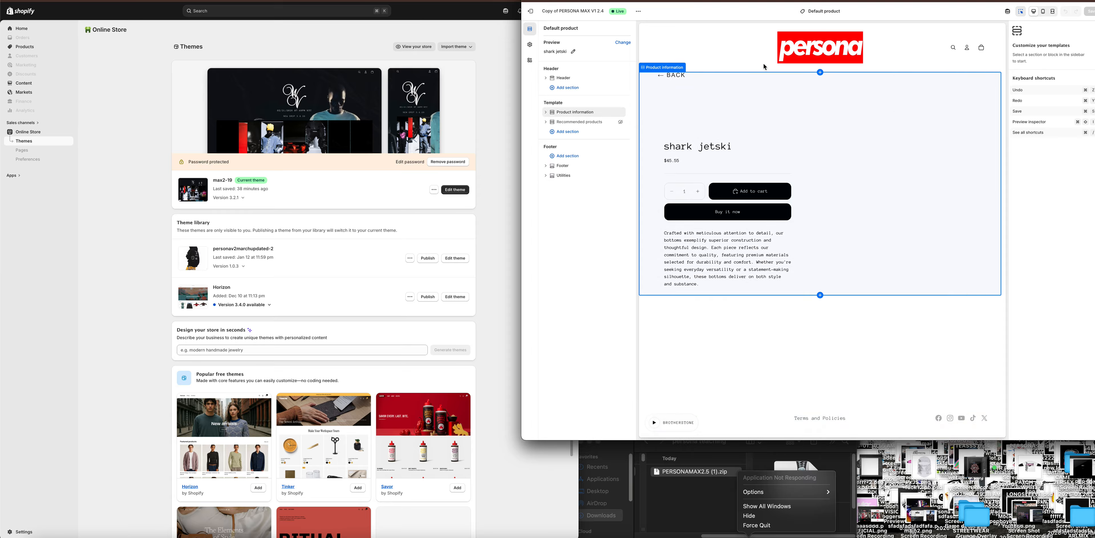
Widen the theme editor window and try the Back link on the shark jetski product page.
{"action": "left_click_drag", "start_coordinate": [522, 345], "coordinate": [465, 376]}
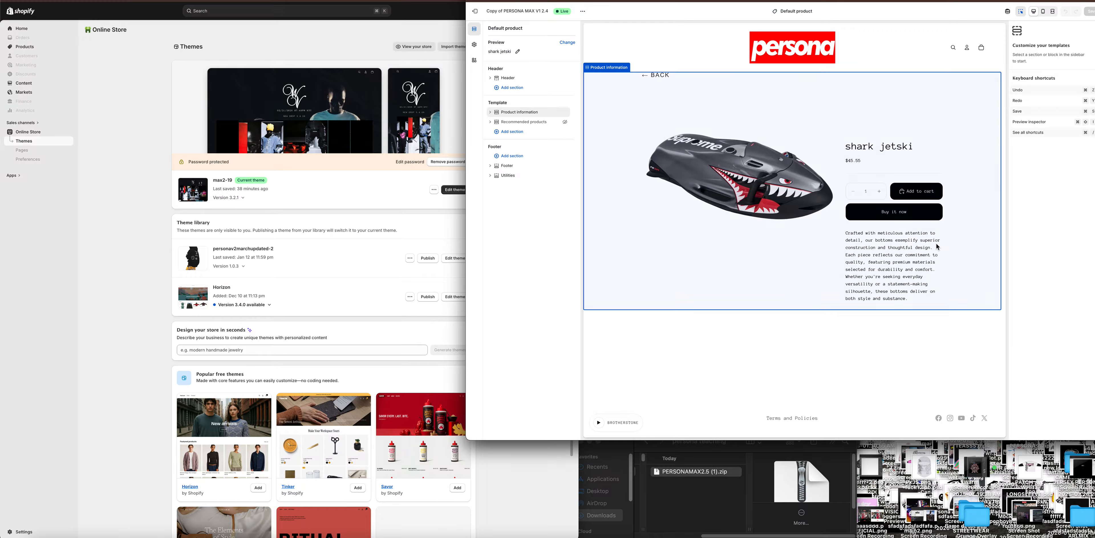
{"action": "left_click", "coordinate": [661, 78]}
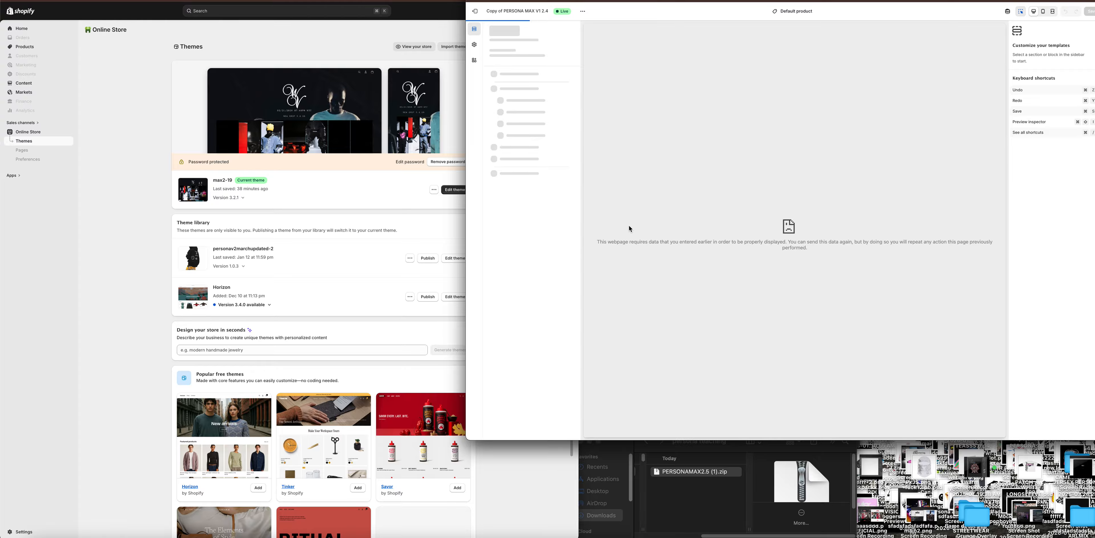
{"action": "left_click_drag", "start_coordinate": [689, 250], "coordinate": [747, 237]}
{"action": "left_click", "coordinate": [731, 182]}
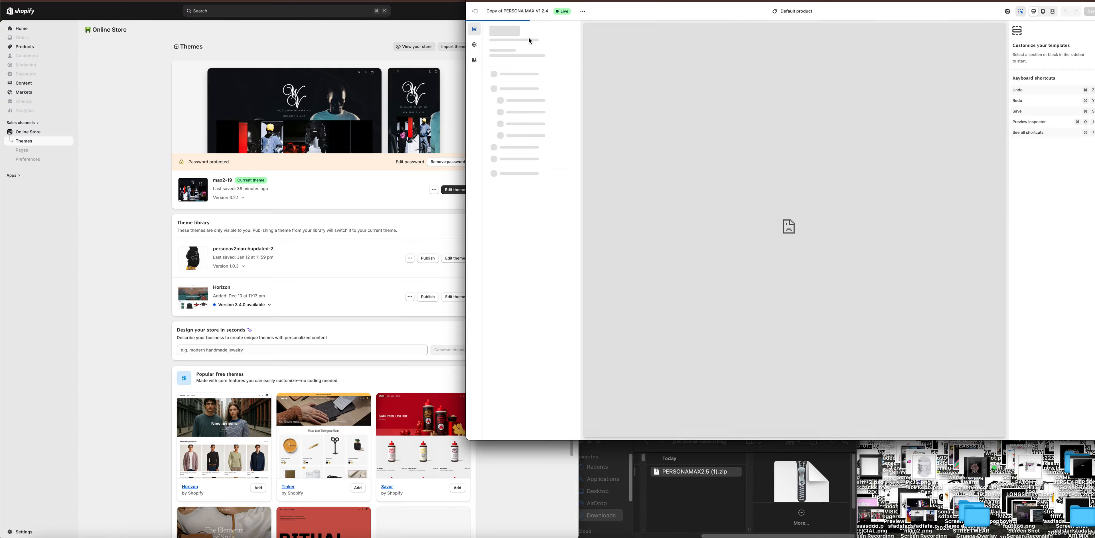
Exit the theme editor, reopen Copy of PERSONA MAX V1 2.4 for editing, and extend the window to full screen height.
{"action": "left_click", "coordinate": [475, 11]}
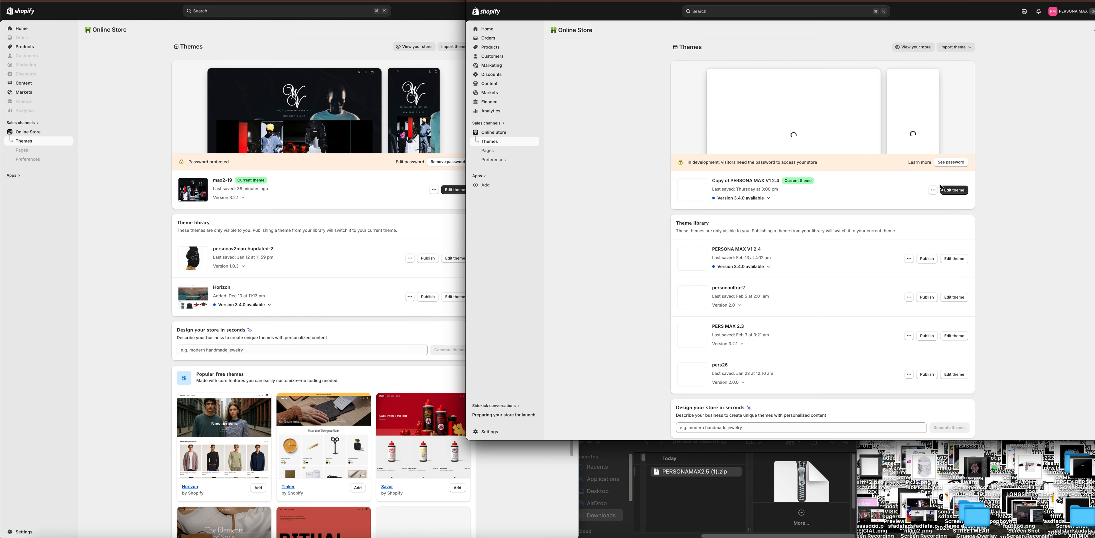
{"action": "left_click", "coordinate": [951, 193]}
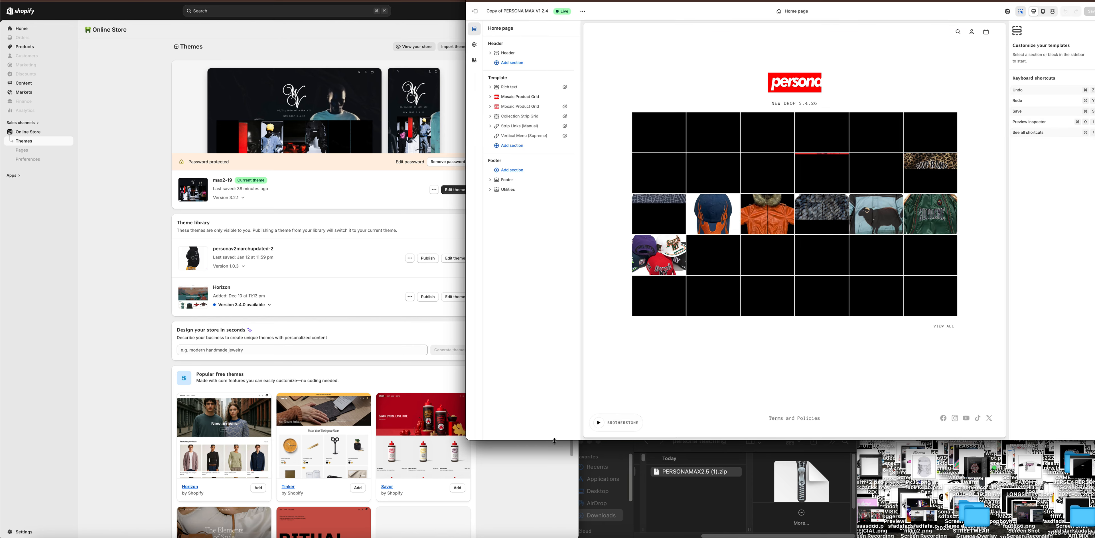
{"action": "left_click_drag", "start_coordinate": [554, 440], "coordinate": [553, 537]}
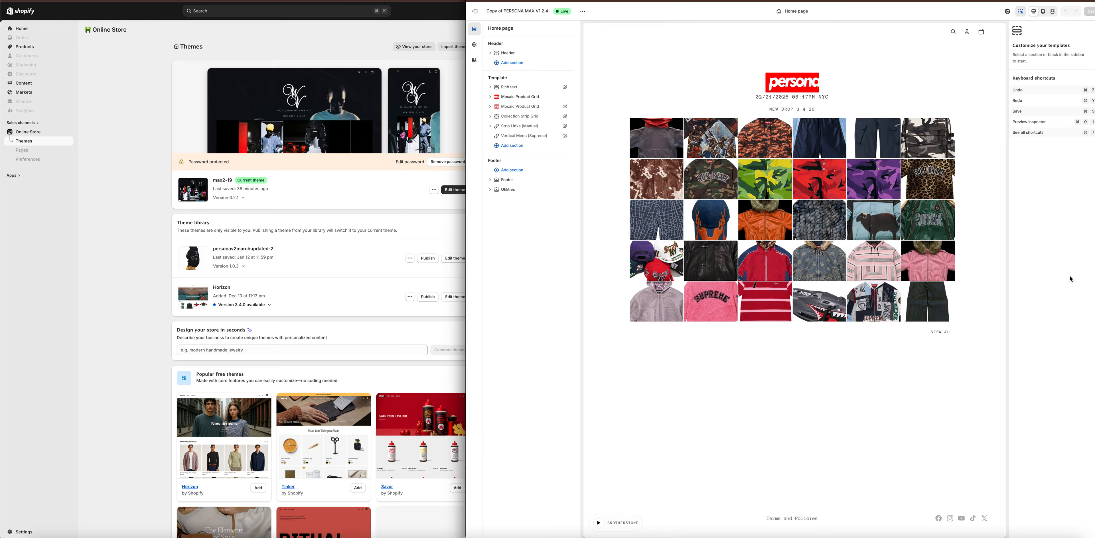
Follow the home page's View All link to the collection list, then open the spring 2026 collection and browse its products.
{"action": "left_click", "coordinate": [974, 237]}
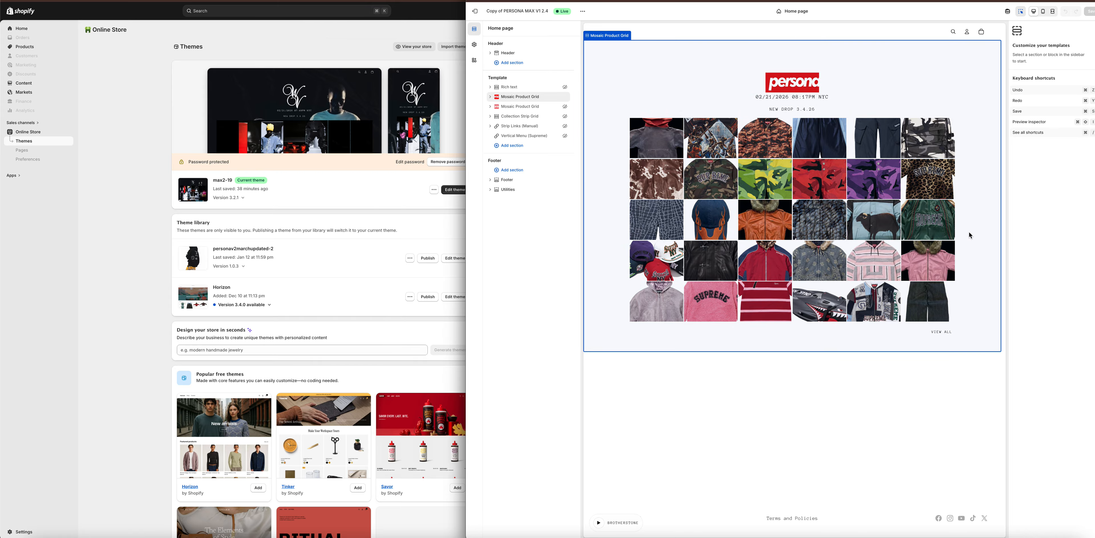
{"action": "left_click", "coordinate": [944, 334]}
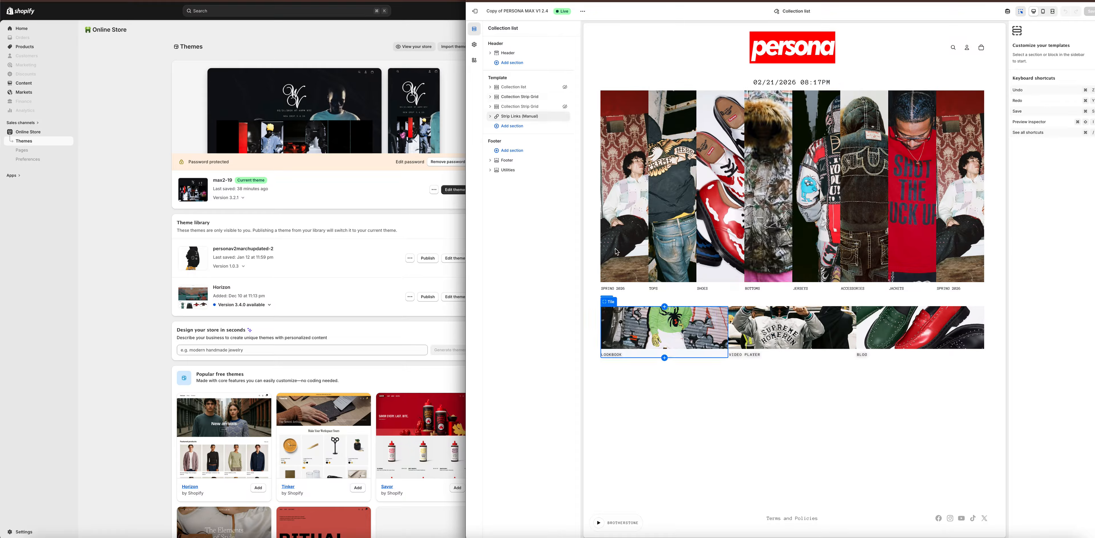
{"action": "left_click", "coordinate": [625, 232]}
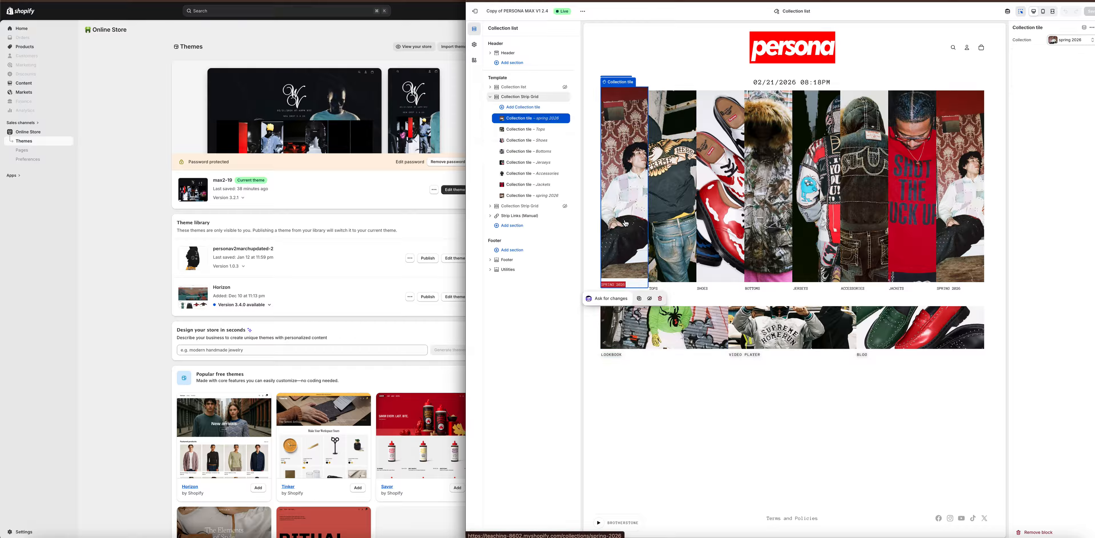
{"action": "left_click", "coordinate": [625, 222]}
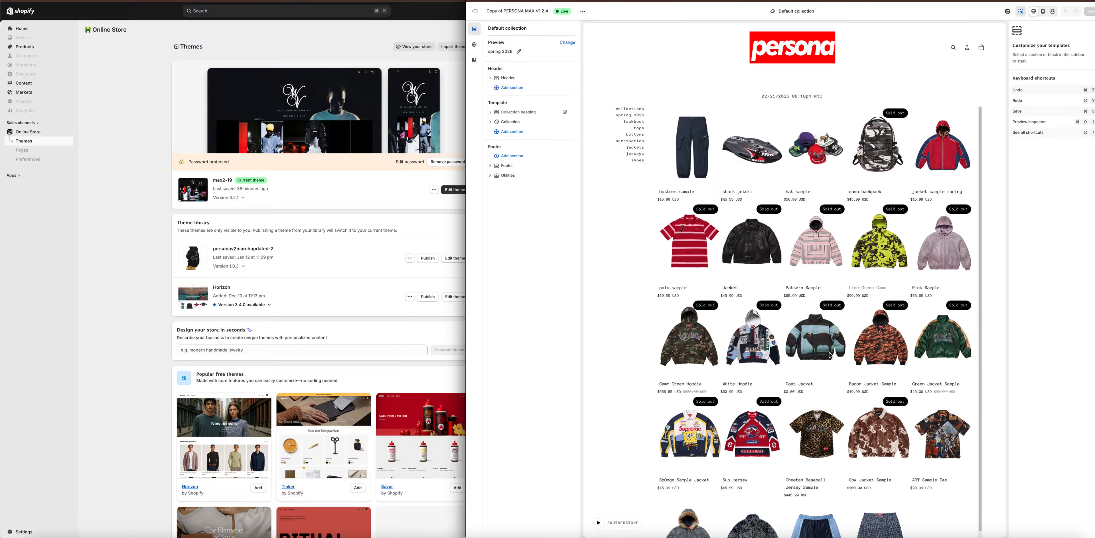
{"action": "scroll", "coordinate": [832, 366], "scroll_direction": "down", "scroll_amount": 3}
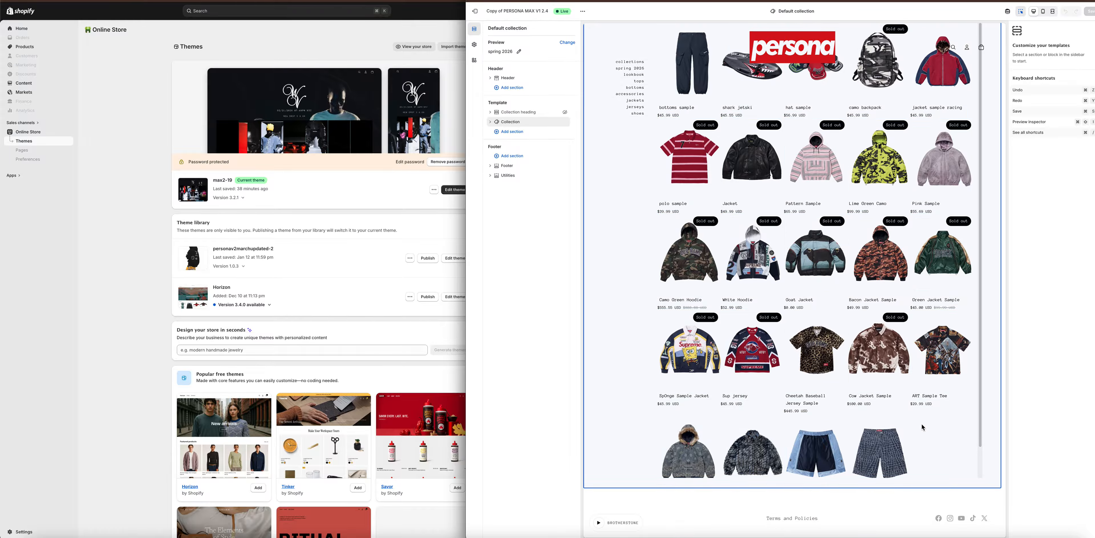
{"action": "left_click", "coordinate": [909, 414]}
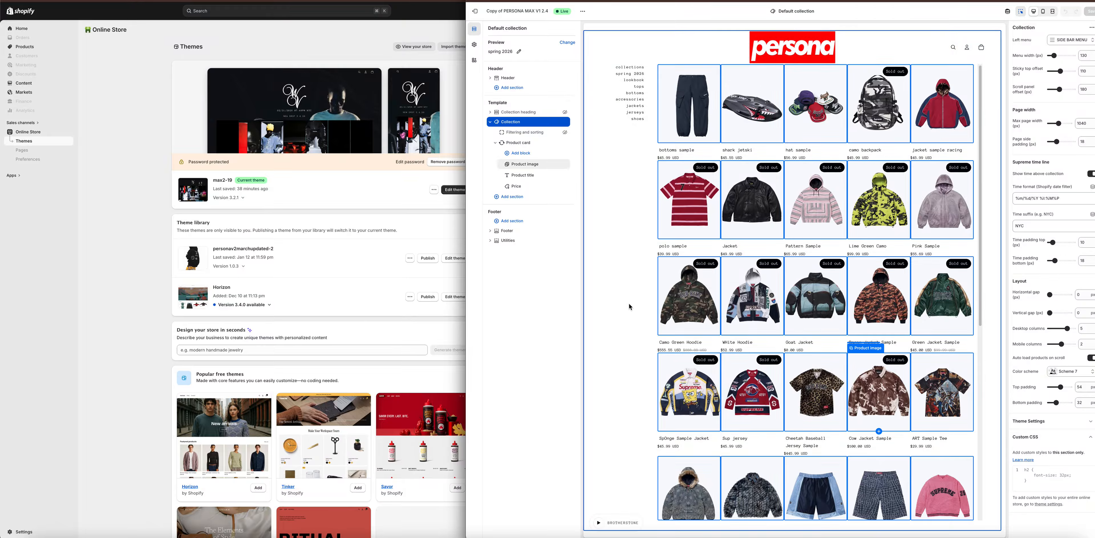
Preview the spring 2026 collection on the storefront, browse its product grid, and return to the theme editor.
{"action": "left_click", "coordinate": [584, 13]}
{"action": "left_click", "coordinate": [521, 76]}
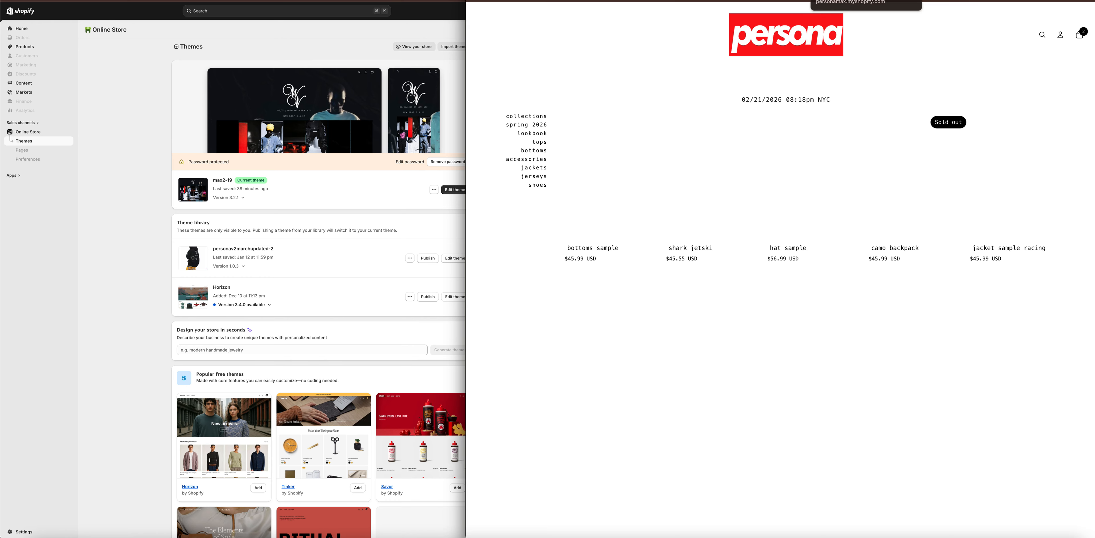
{"action": "scroll", "coordinate": [690, 277], "scroll_direction": "down", "scroll_amount": 7}
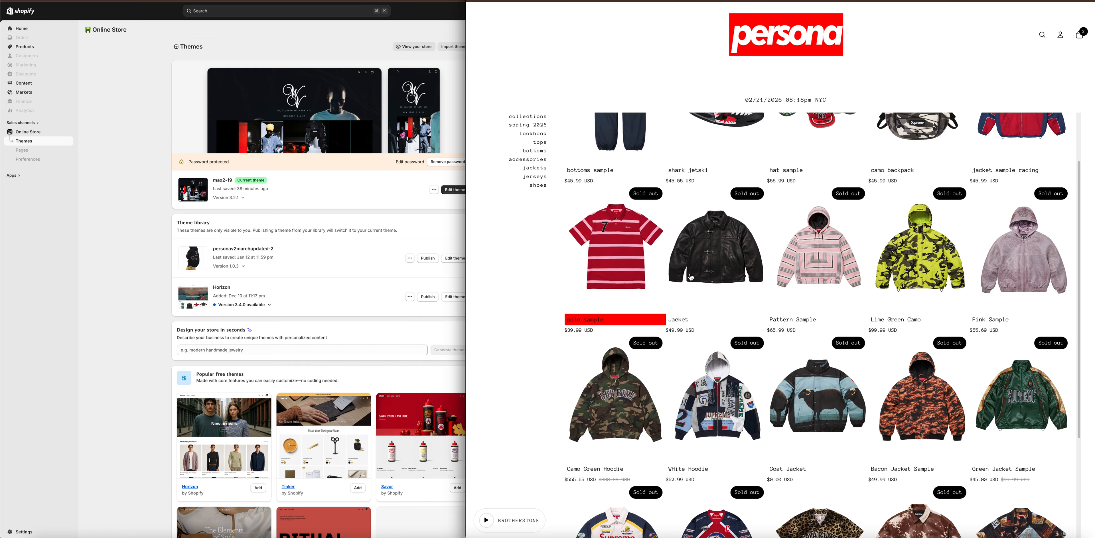
{"action": "scroll", "coordinate": [600, 284], "scroll_direction": "up", "scroll_amount": 7}
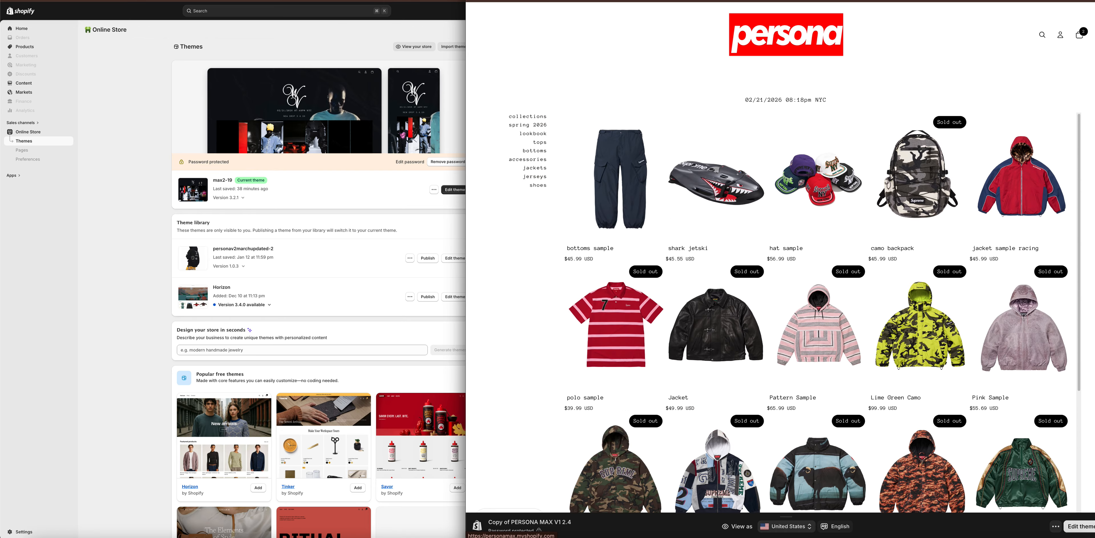
{"action": "left_click", "coordinate": [781, 1]}
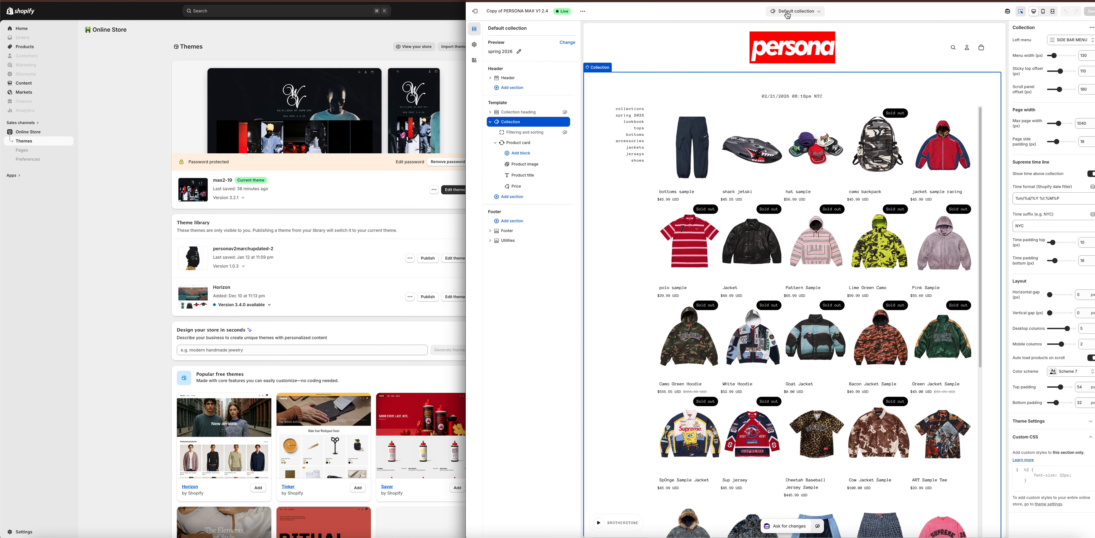
Switch the theme editor to the Home page template and hide its visible Mosaic Product Grid section.
{"action": "left_click", "coordinate": [771, 12]}
{"action": "left_click", "coordinate": [775, 38]}
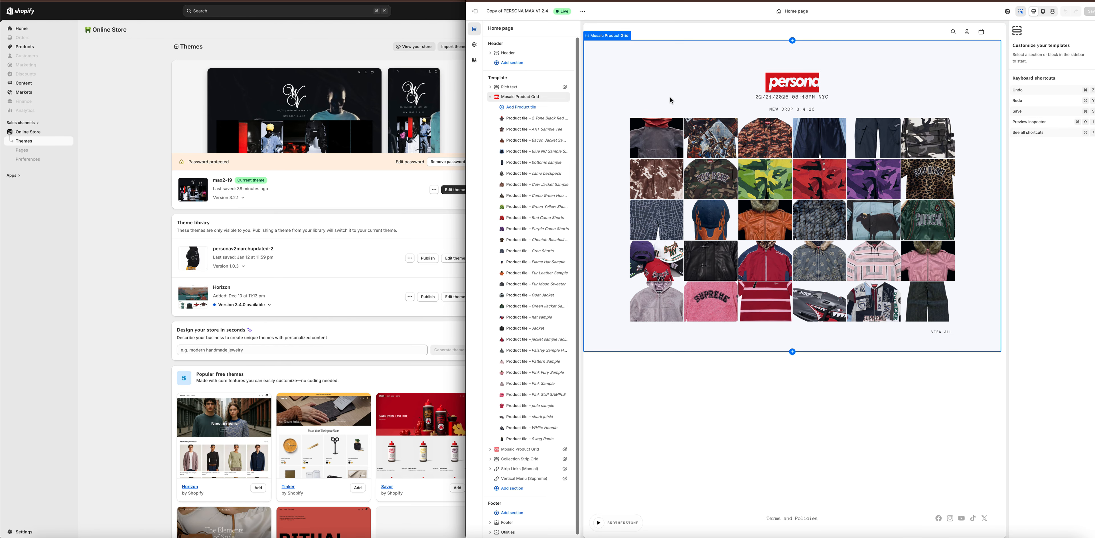
{"action": "left_click", "coordinate": [490, 97]}
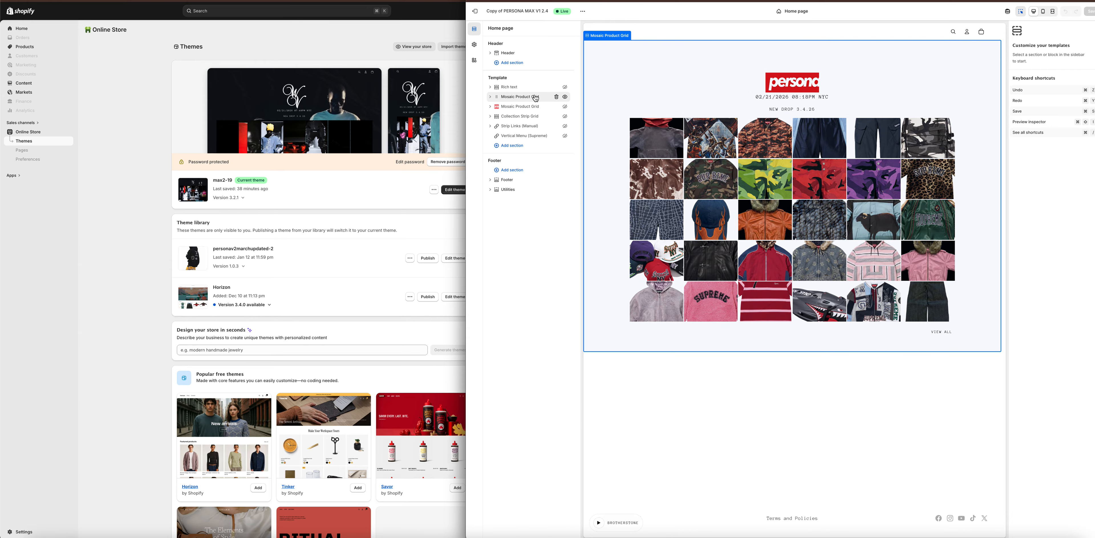
{"action": "left_click", "coordinate": [564, 98]}
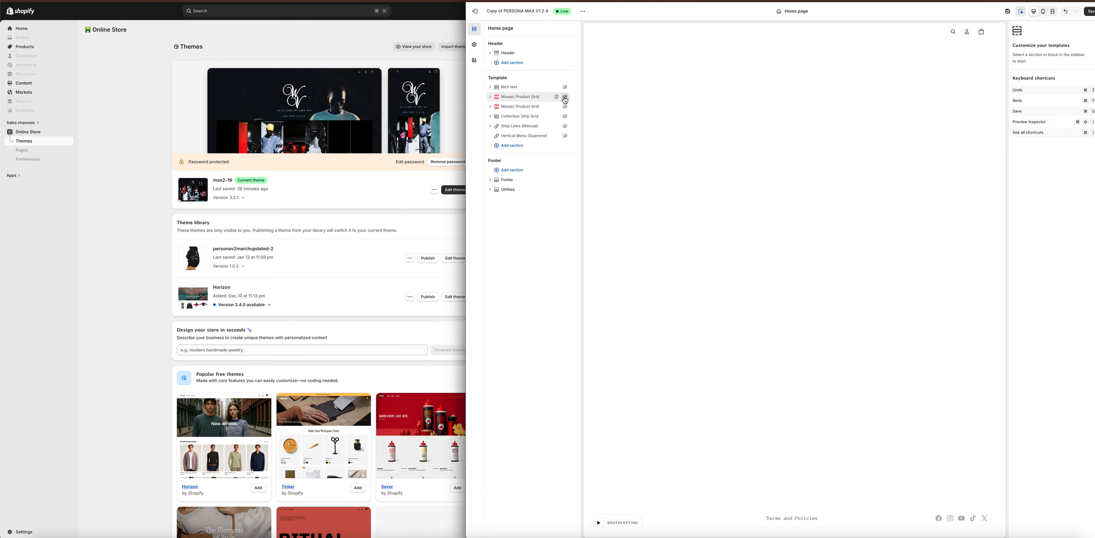
Show the Collection Strip Grid section on the home page, select its Jerseys tile, and hide the section again.
{"action": "left_click", "coordinate": [565, 118]}
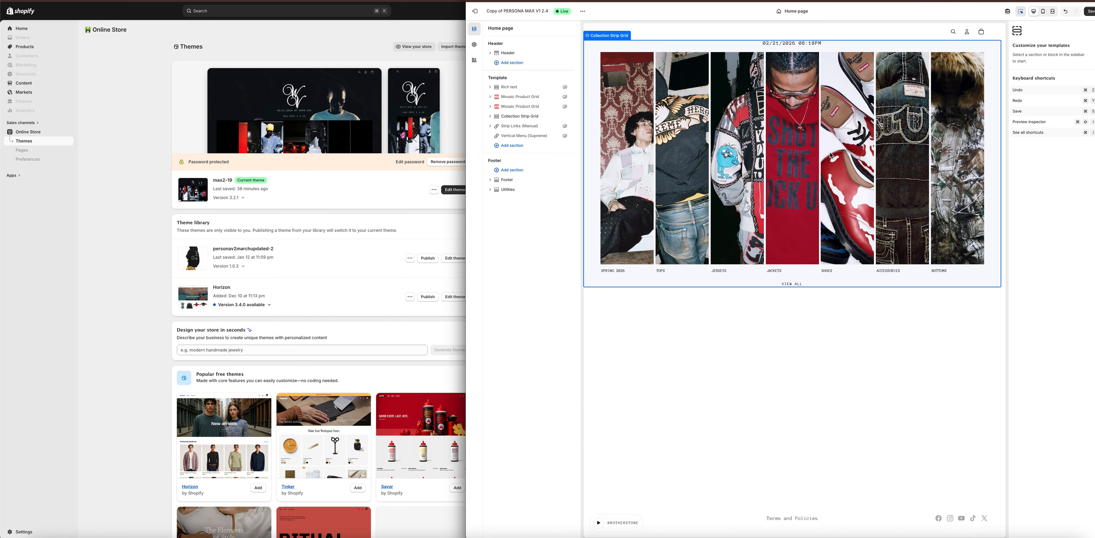
{"action": "left_click", "coordinate": [760, 264]}
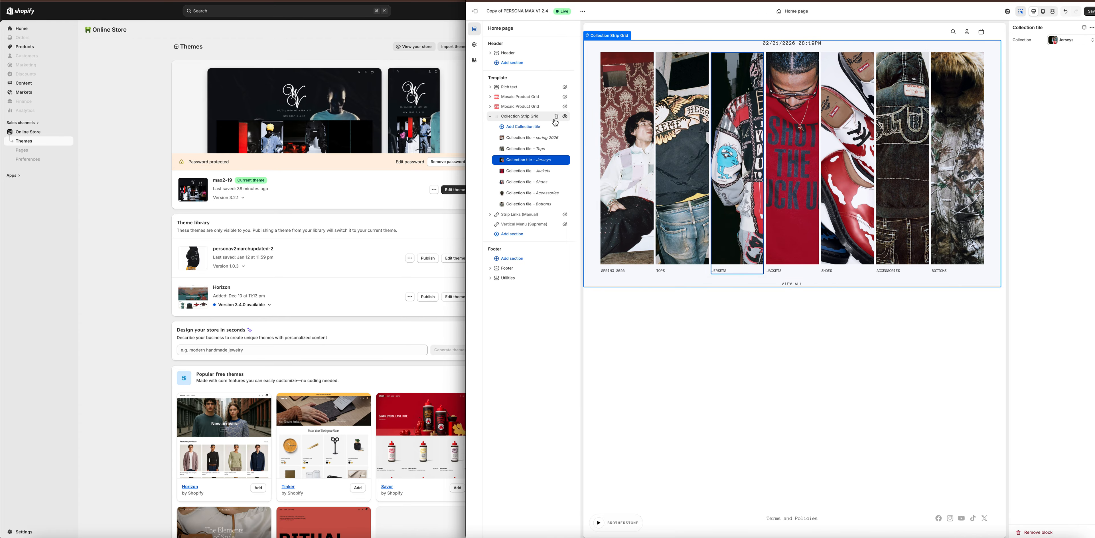
{"action": "left_click", "coordinate": [563, 118]}
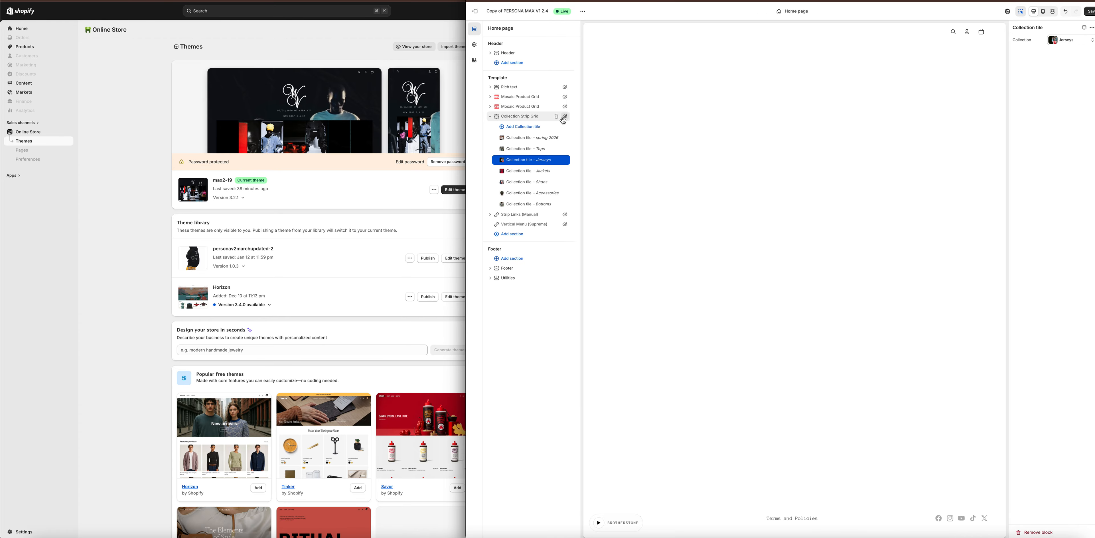
Show and hide the Strip Links (Manual) section and the Vertical Menu (Supreme) section, one after the other.
{"action": "left_click", "coordinate": [564, 216]}
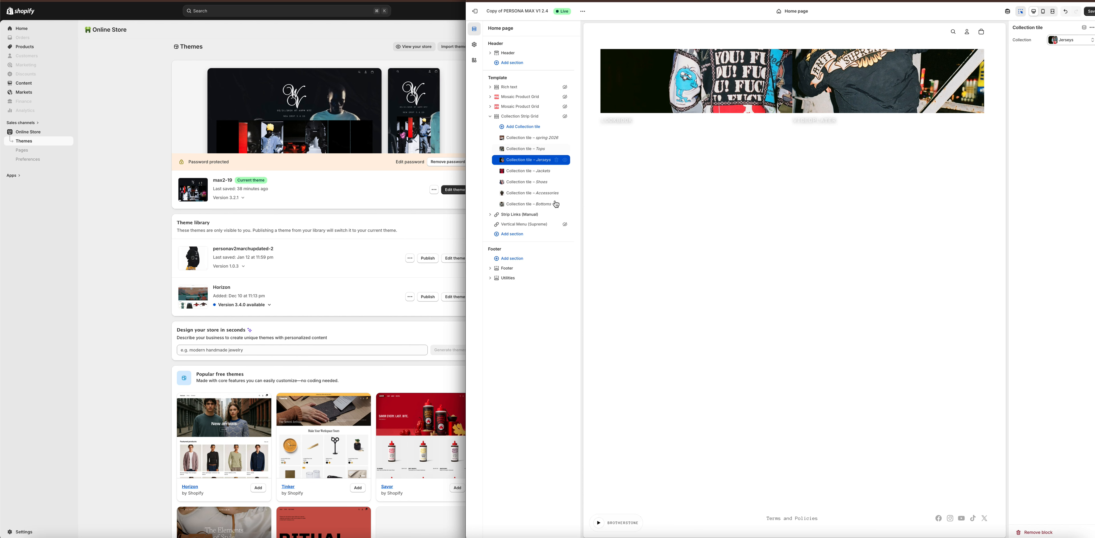
{"action": "left_click", "coordinate": [564, 215]}
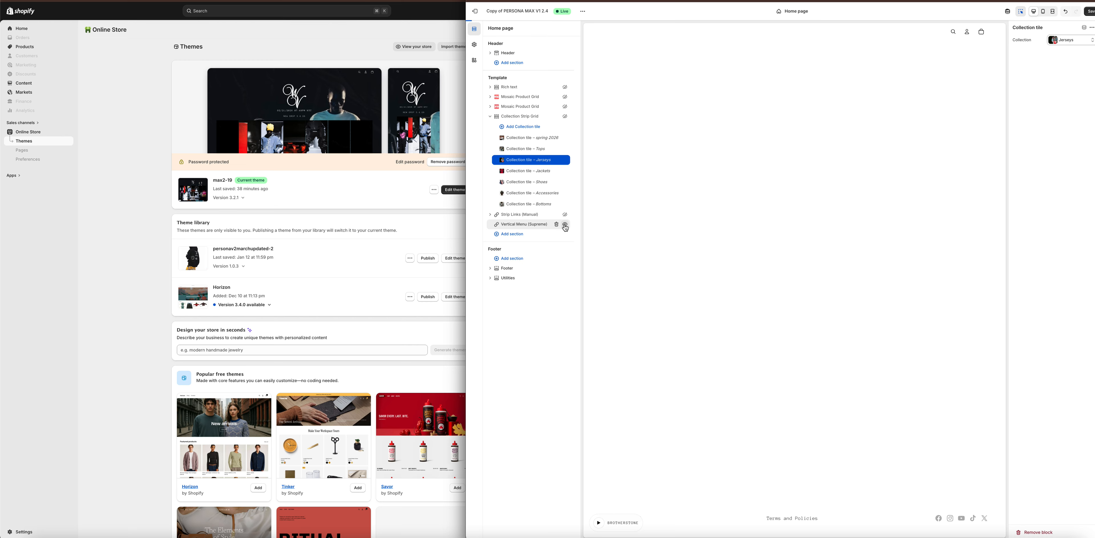
{"action": "left_click", "coordinate": [564, 225]}
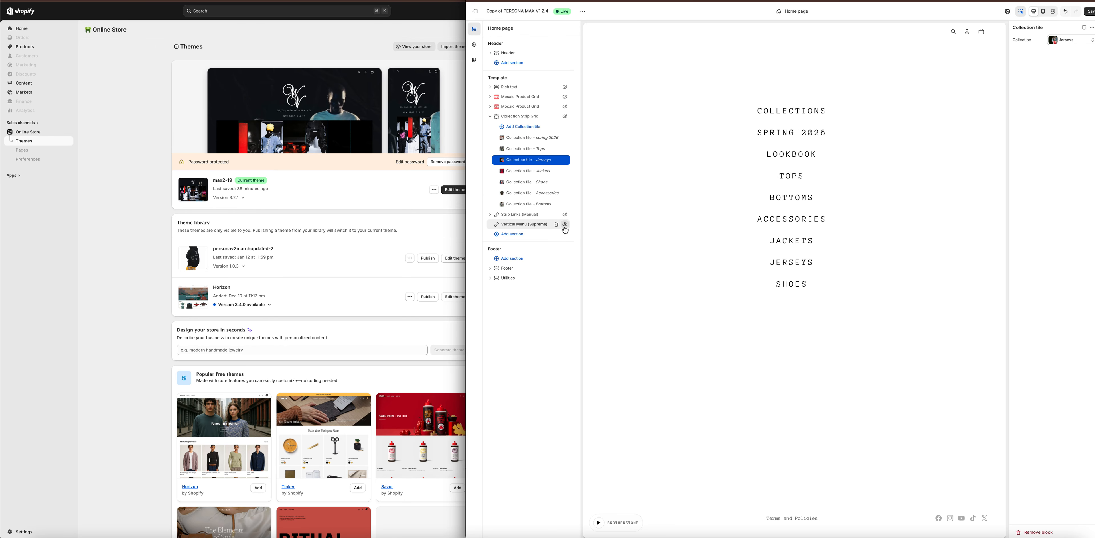
{"action": "left_click", "coordinate": [564, 225]}
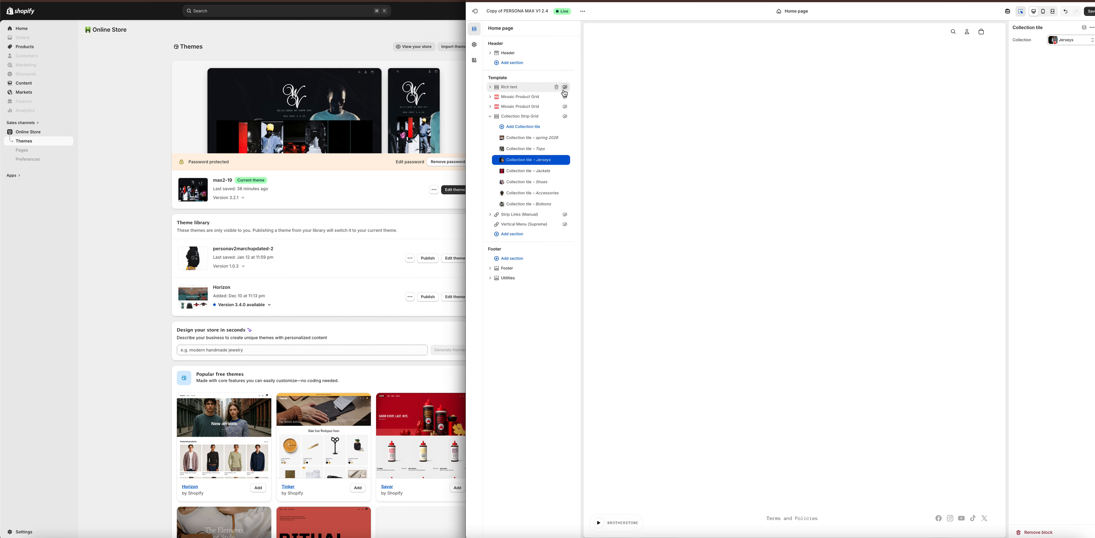
Exit the theme editor without saving the changes and open PERSONA MAX V1 2.4 from the theme library for editing.
{"action": "left_click", "coordinate": [476, 12]}
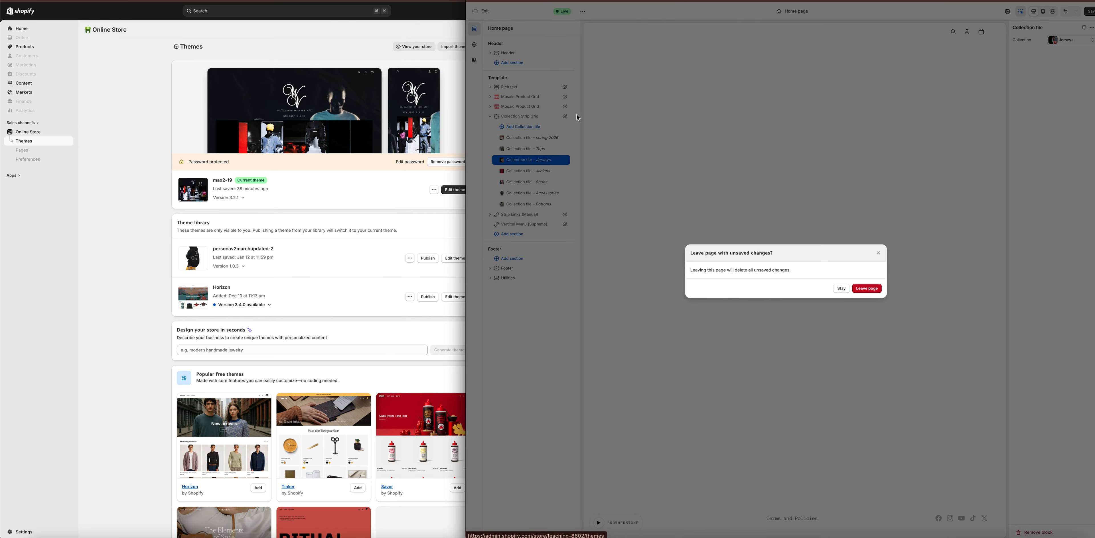
{"action": "left_click", "coordinate": [867, 289]}
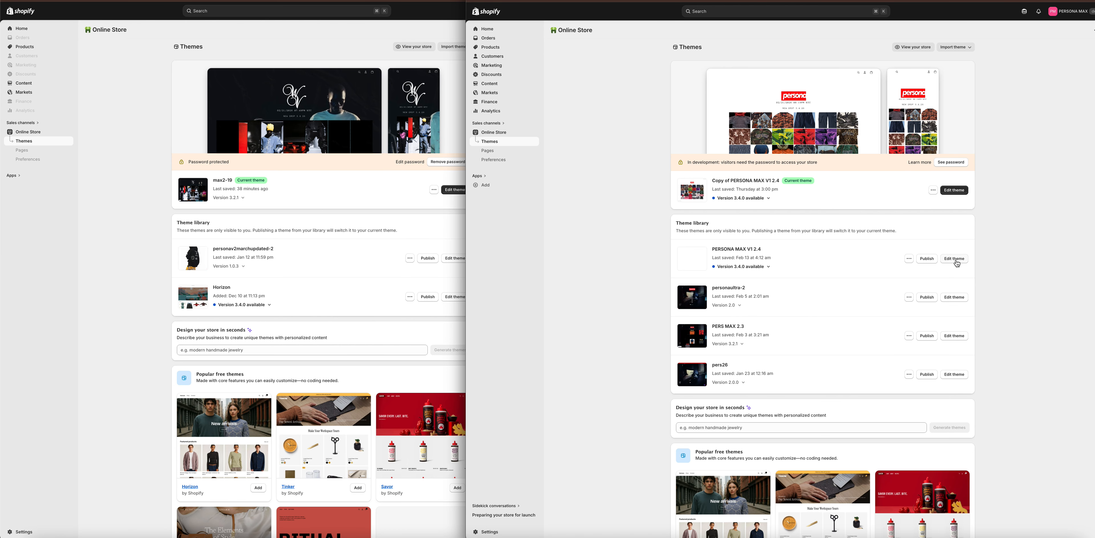
{"action": "left_click", "coordinate": [910, 260]}
{"action": "left_click", "coordinate": [941, 260]}
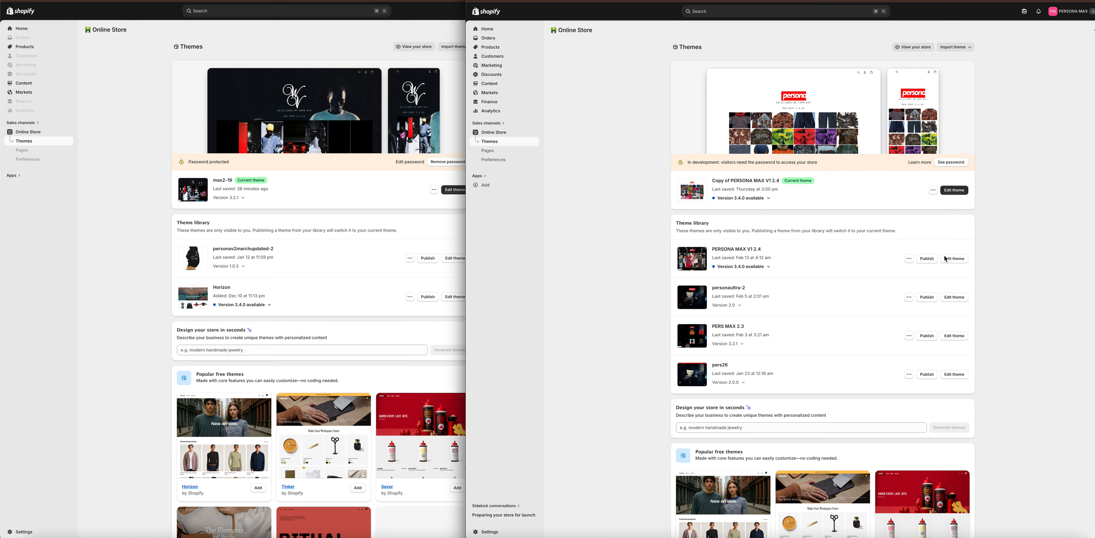
{"action": "left_click", "coordinate": [955, 259]}
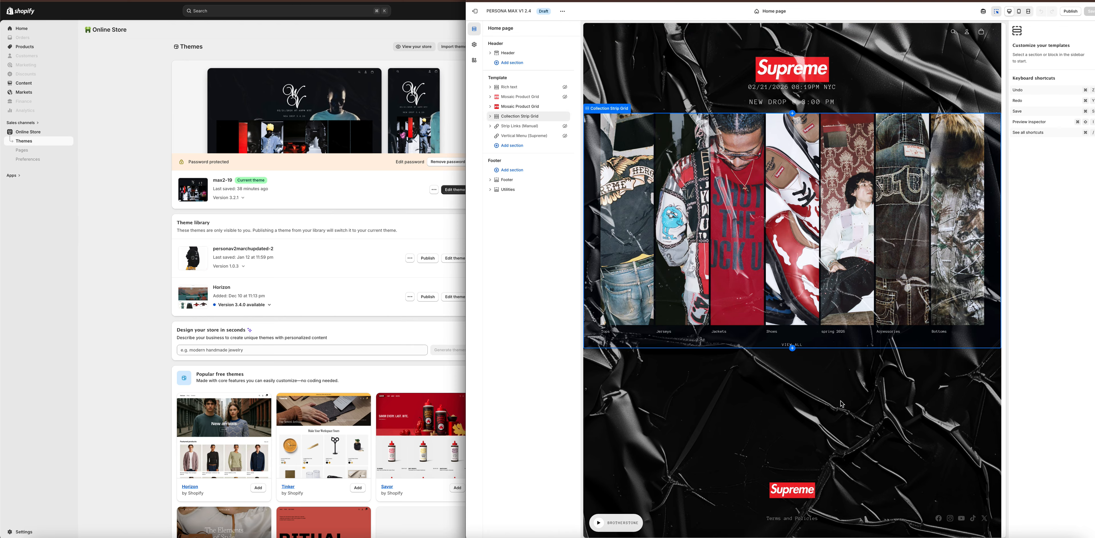
Select the home page's Header section and set its Default color scheme to Scheme 7.
{"action": "left_click", "coordinate": [846, 37]}
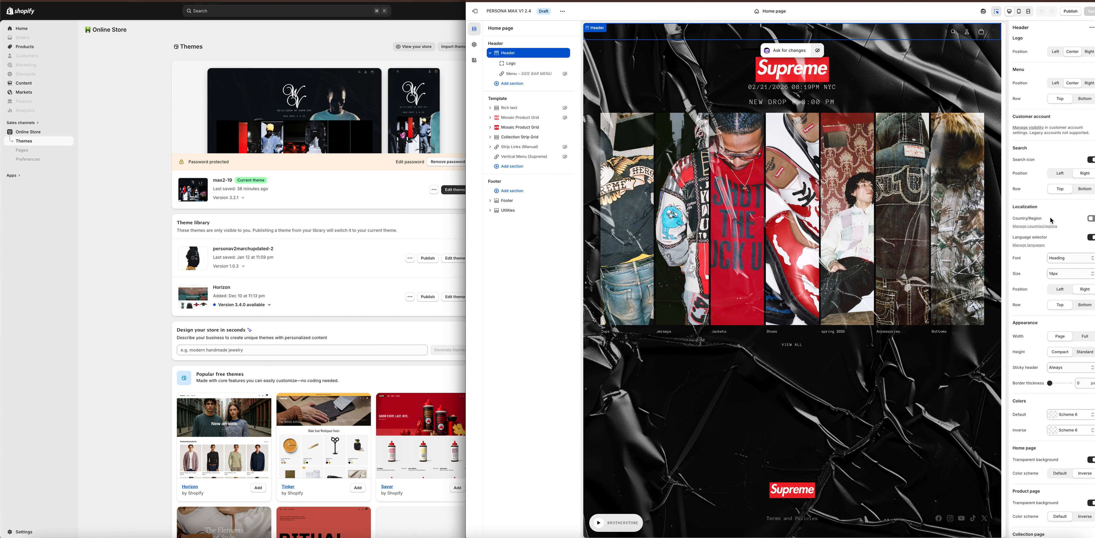
{"action": "scroll", "coordinate": [1051, 221], "scroll_direction": "down", "scroll_amount": 3}
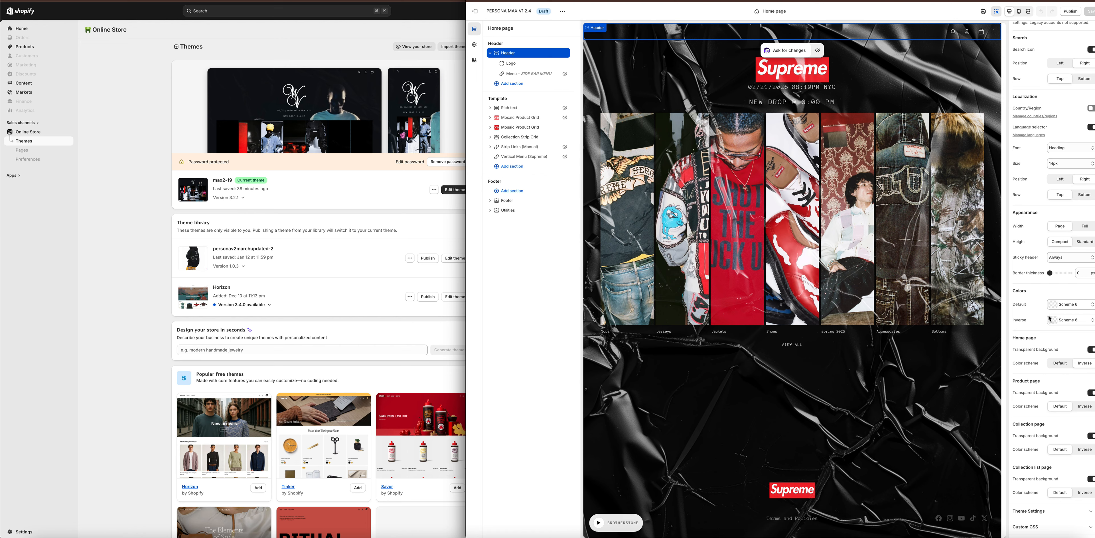
{"action": "left_click", "coordinate": [1072, 310]}
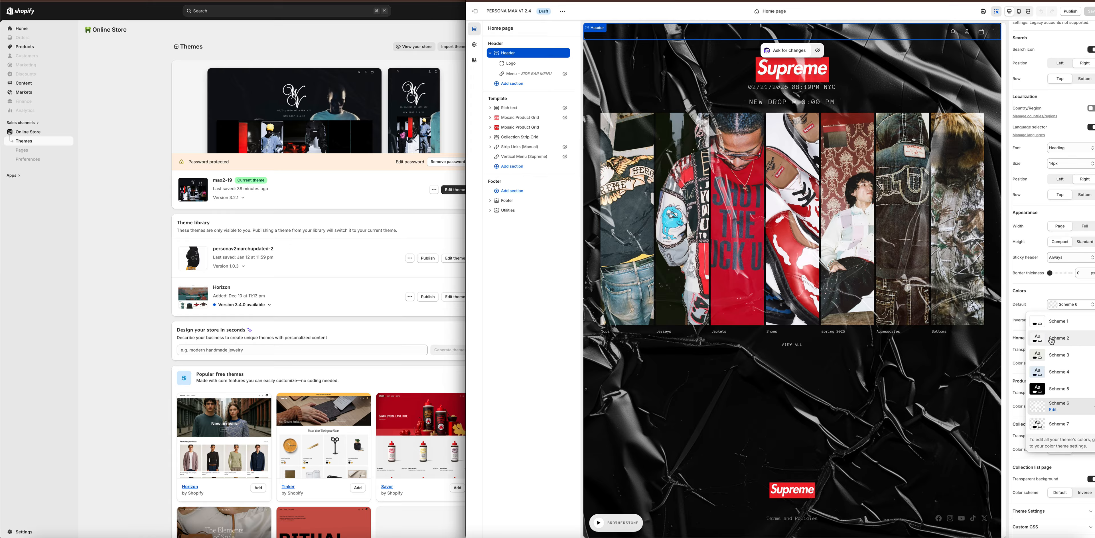
{"action": "left_click", "coordinate": [1050, 423]}
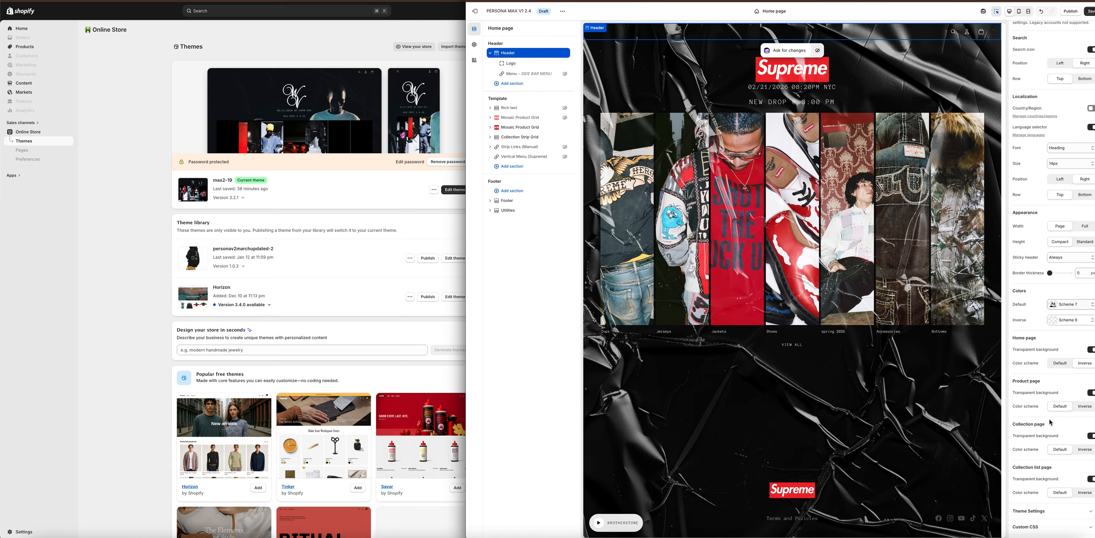
Try Scheme 7 as the header's Inverse color scheme and switch it back to Scheme 6.
{"action": "left_click", "coordinate": [1073, 320]}
{"action": "left_click", "coordinate": [1049, 439]}
{"action": "left_click", "coordinate": [1071, 321]}
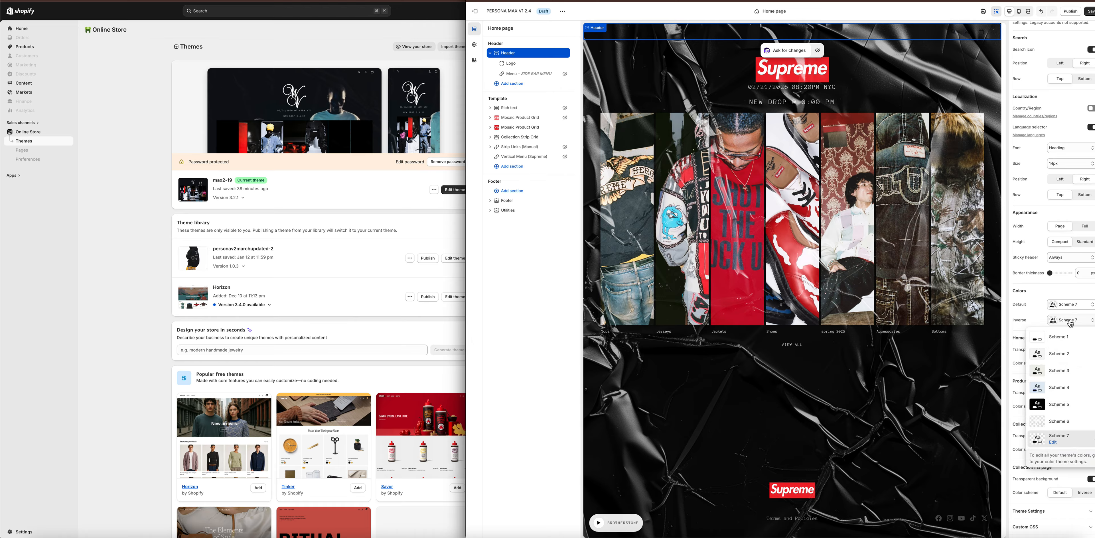
{"action": "left_click", "coordinate": [1053, 420]}
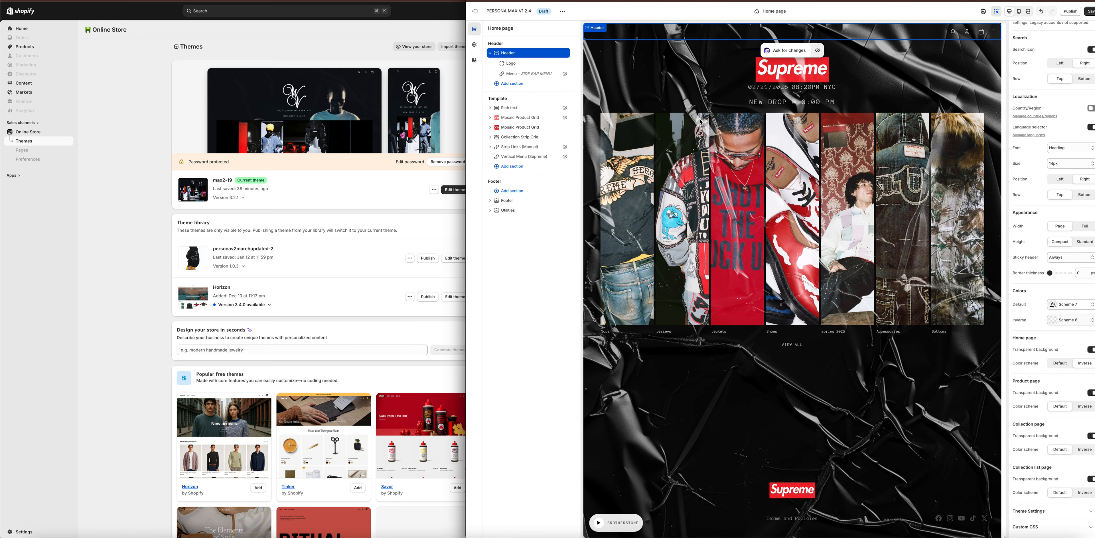
Open the Texture Overlay options in the theme settings and remove the texture overlay image.
{"action": "left_click", "coordinate": [475, 44]}
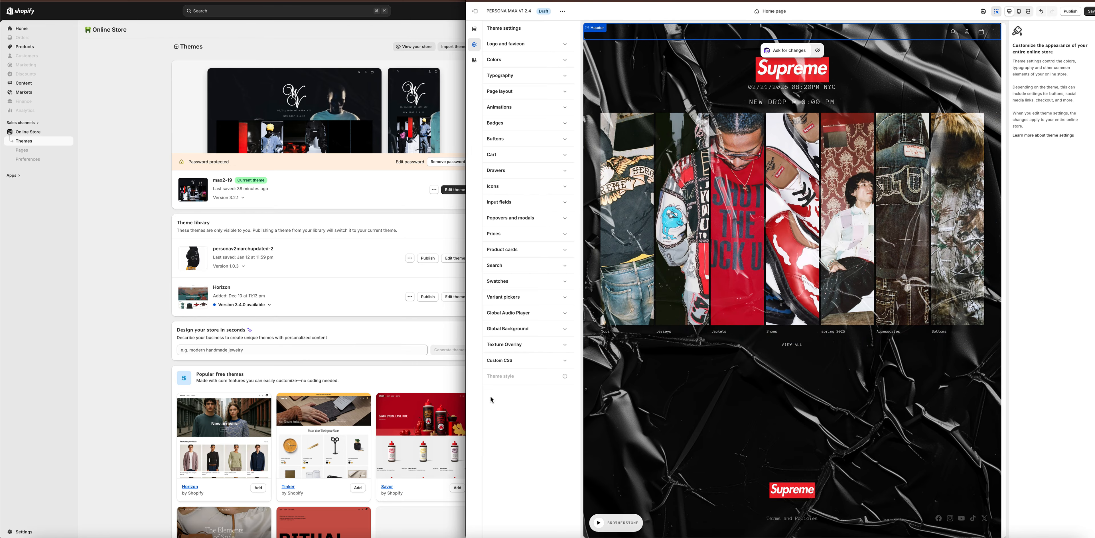
{"action": "left_click", "coordinate": [562, 349]}
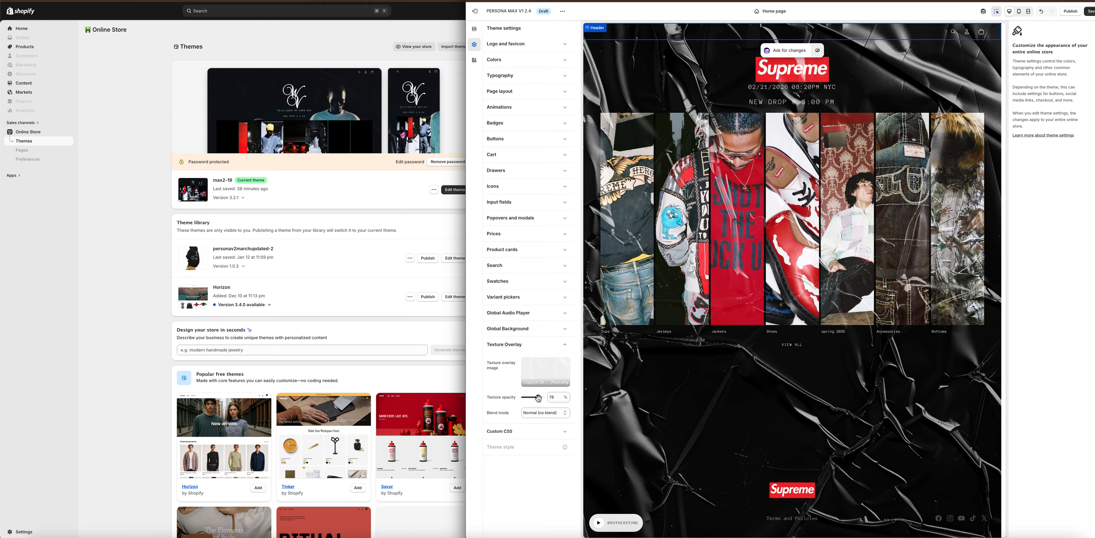
{"action": "left_click", "coordinate": [563, 367]}
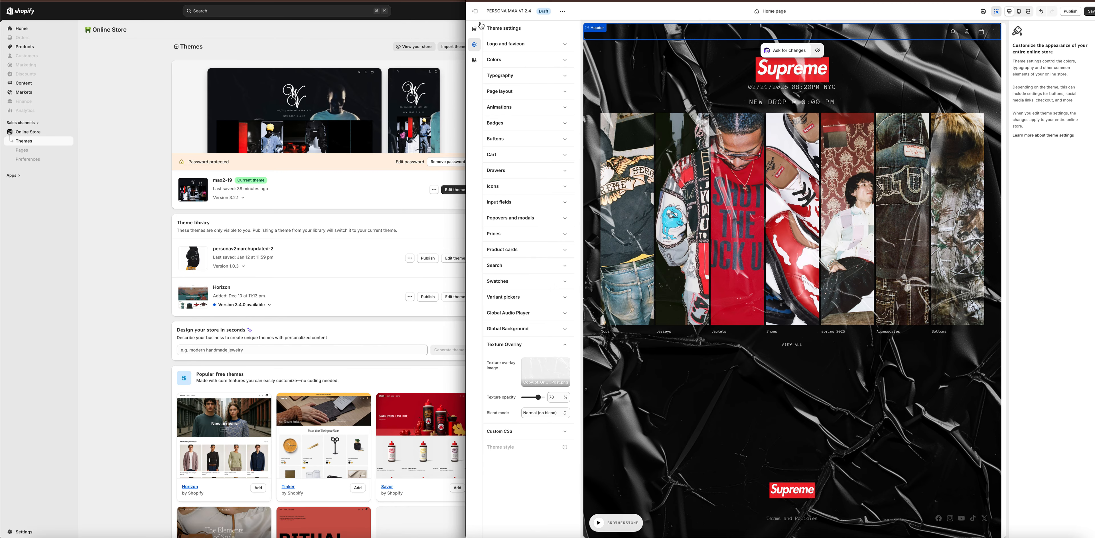
{"action": "left_click", "coordinate": [473, 11]}
{"action": "left_click", "coordinate": [547, 379]}
{"action": "left_click", "coordinate": [543, 432]}
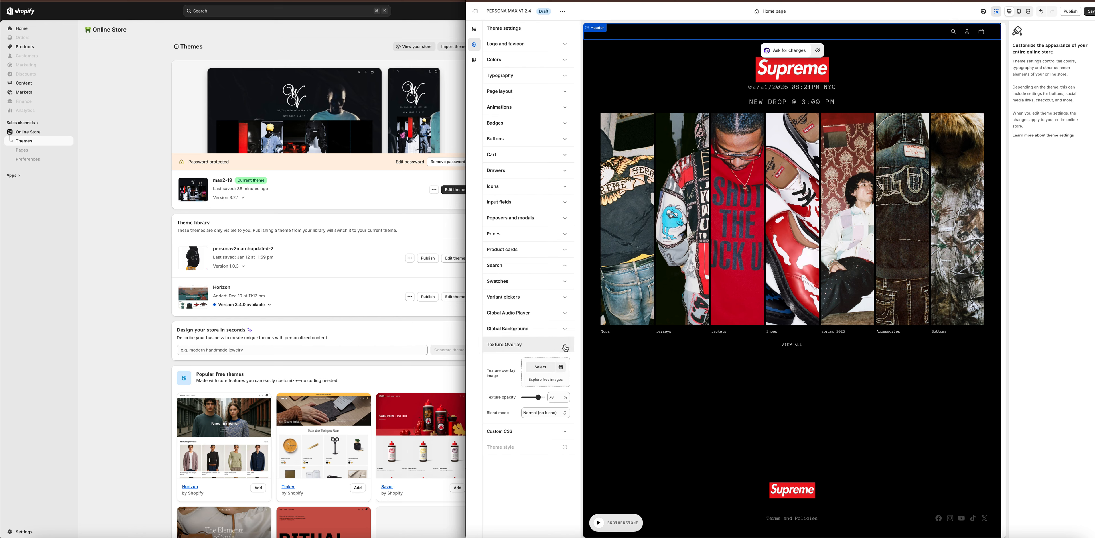
Review the texture overlay's blend mode options without changing the mode, and collapse the Texture Overlay settings.
{"action": "left_click", "coordinate": [544, 413]}
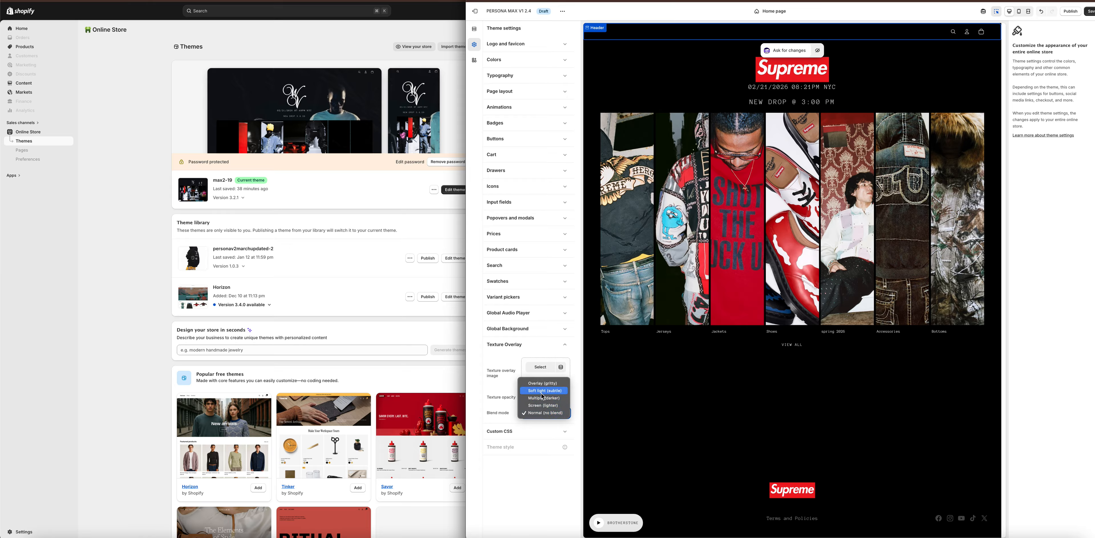
{"action": "left_click", "coordinate": [623, 400]}
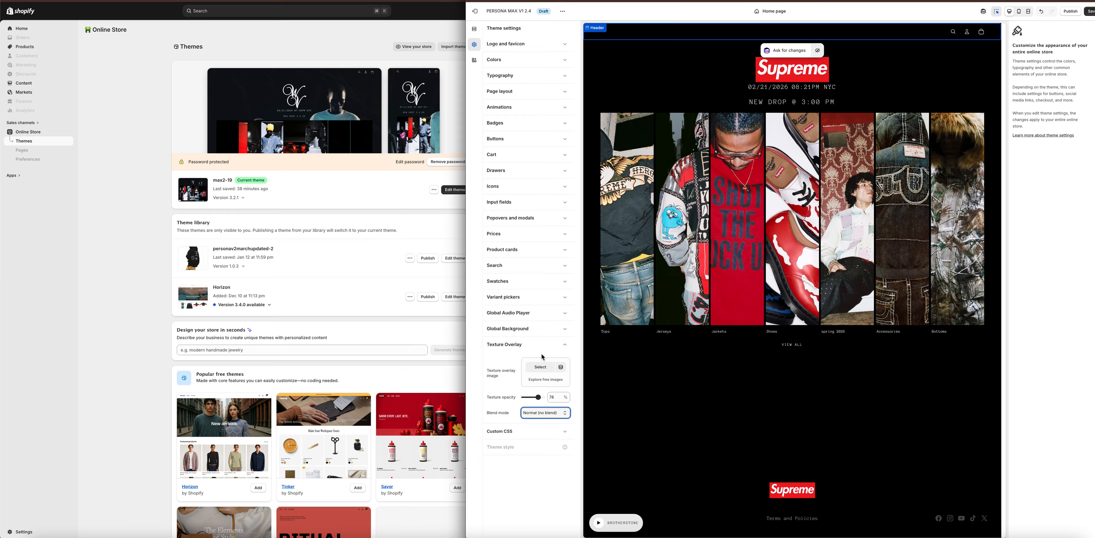
{"action": "left_click", "coordinate": [566, 348]}
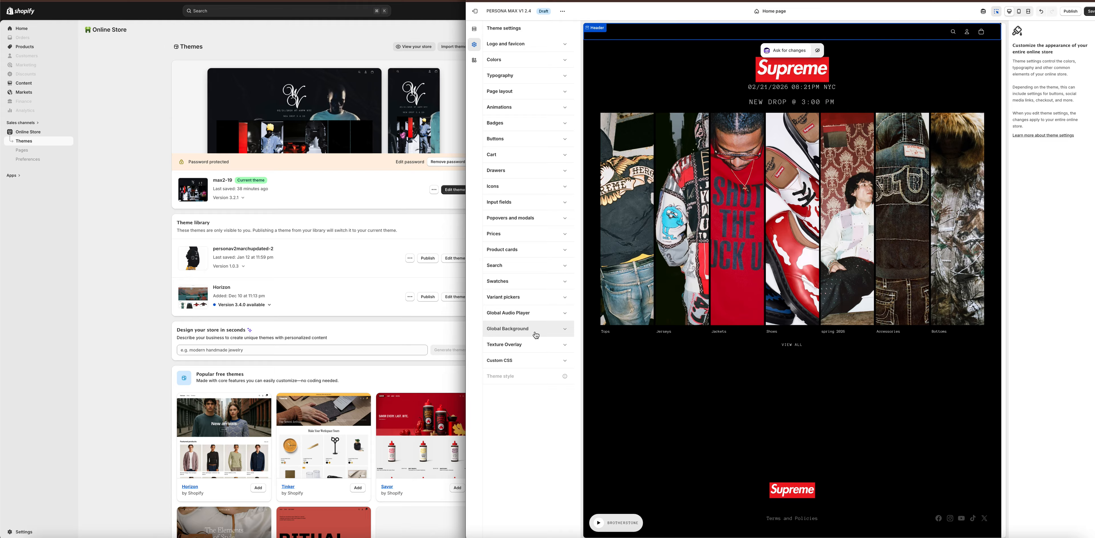
In the Global Background settings, try the Image background type, switch it to Video (MP4 URL), and highlight the MP4 file URL.
{"action": "left_click", "coordinate": [565, 331]}
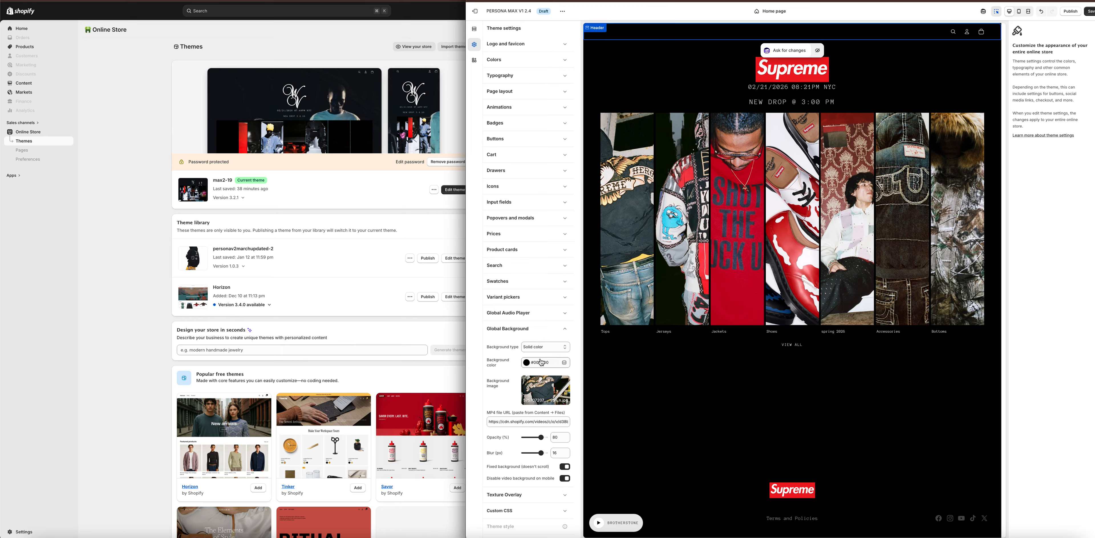
{"action": "left_click", "coordinate": [539, 349]}
{"action": "left_click", "coordinate": [538, 348]}
{"action": "left_click", "coordinate": [539, 348]}
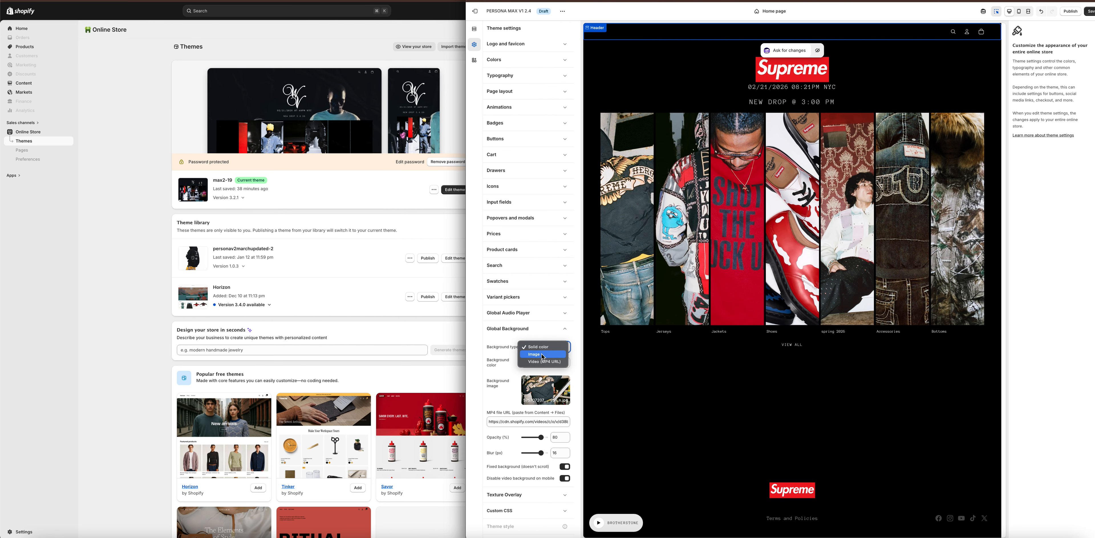
{"action": "left_click", "coordinate": [538, 354]}
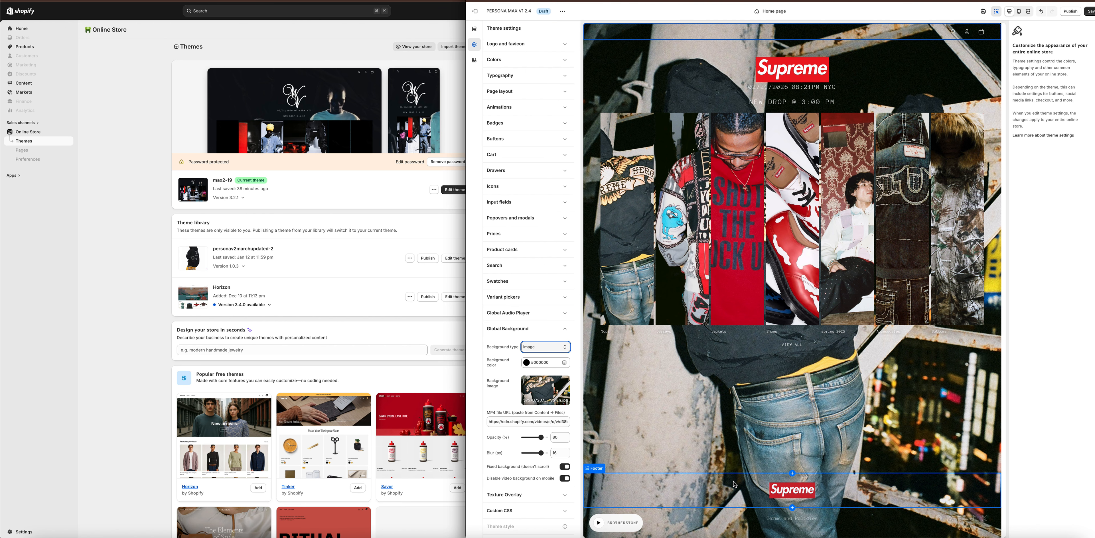
{"action": "left_click", "coordinate": [537, 348]}
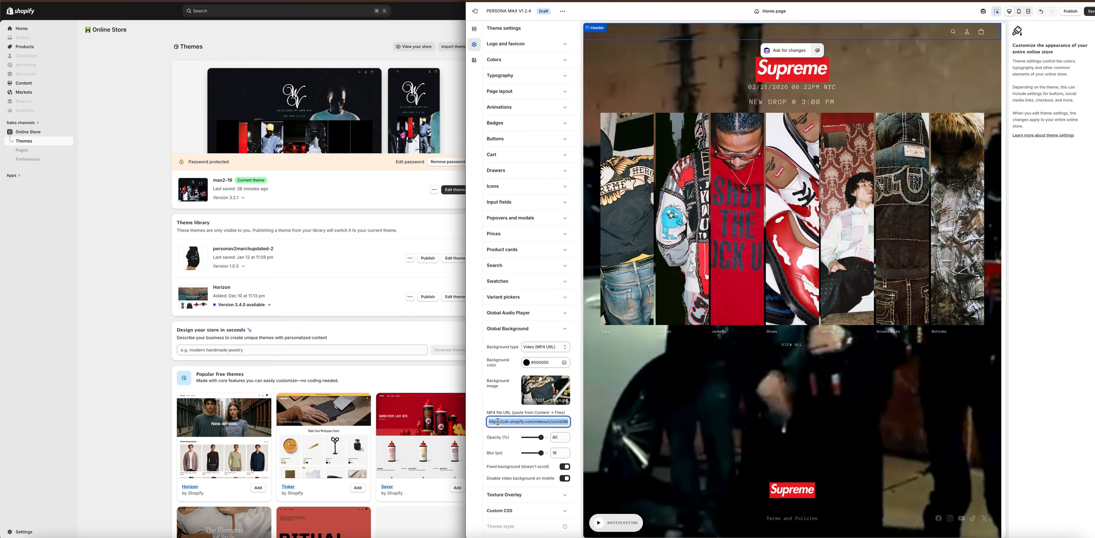
{"action": "left_click", "coordinate": [495, 413]}
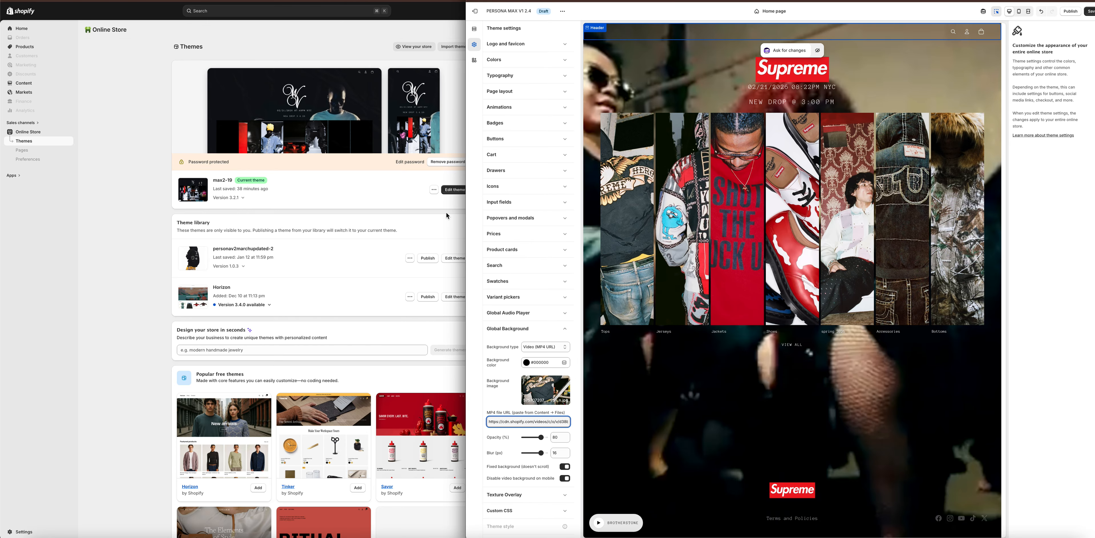
In the The West Vault admin, open the content files, locate the MP4's copy link option, and return to the editor's MP4 file URL.
{"action": "left_click", "coordinate": [129, 174]}
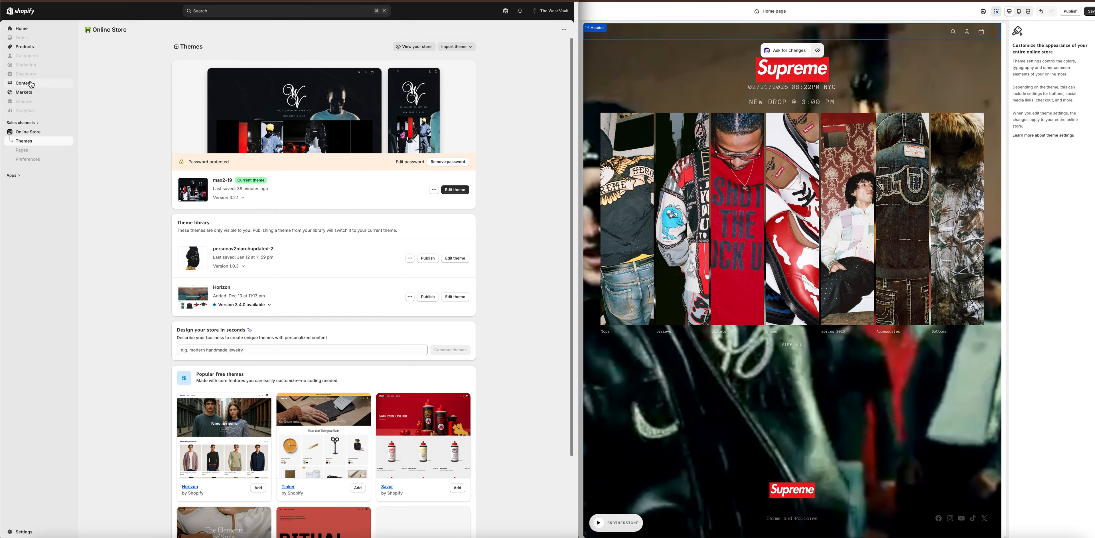
{"action": "left_click", "coordinate": [35, 87]}
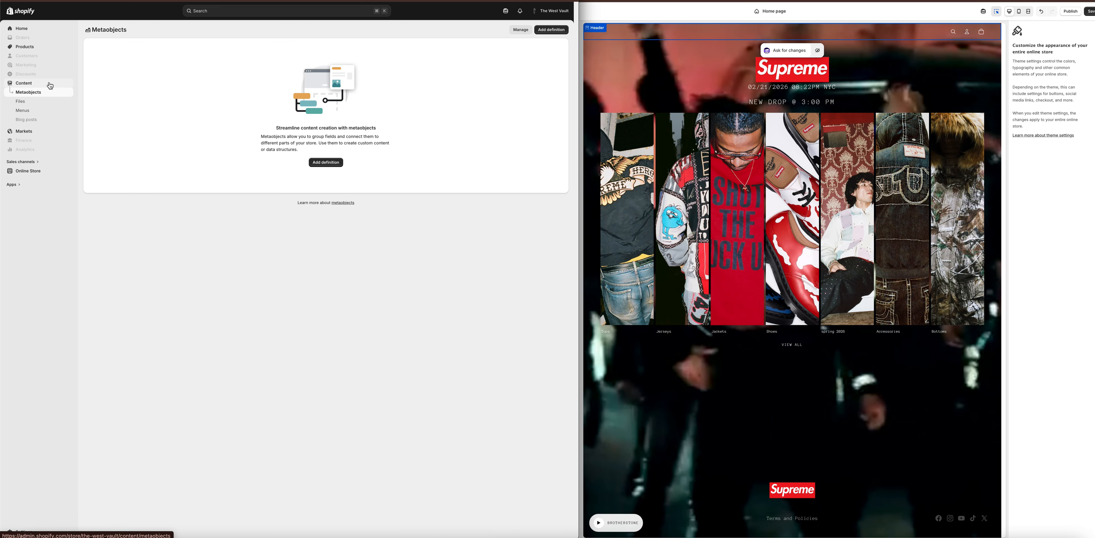
{"action": "left_click", "coordinate": [36, 106]}
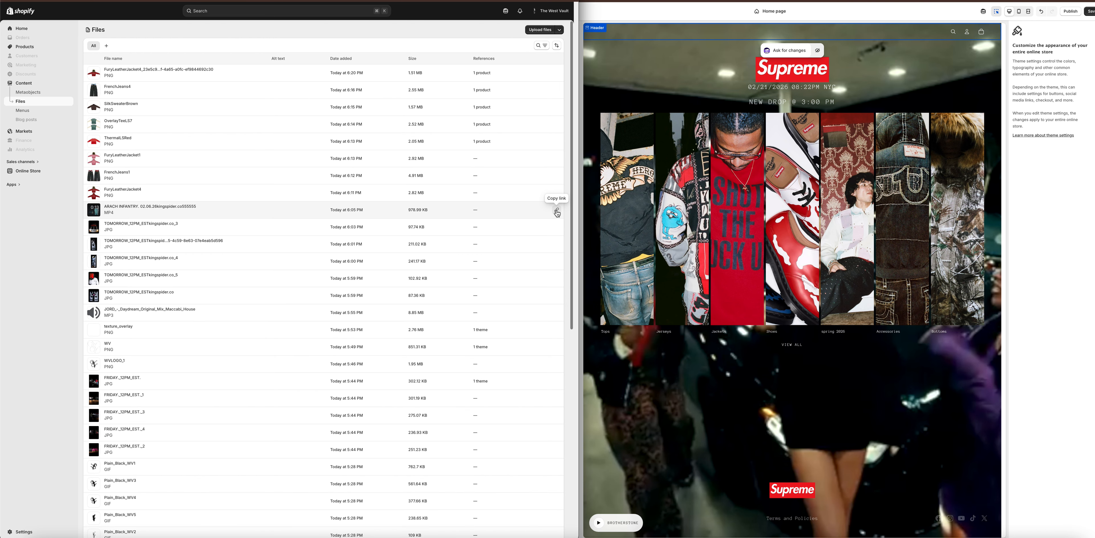
{"action": "left_click", "coordinate": [581, 260]}
{"action": "left_click", "coordinate": [517, 421]}
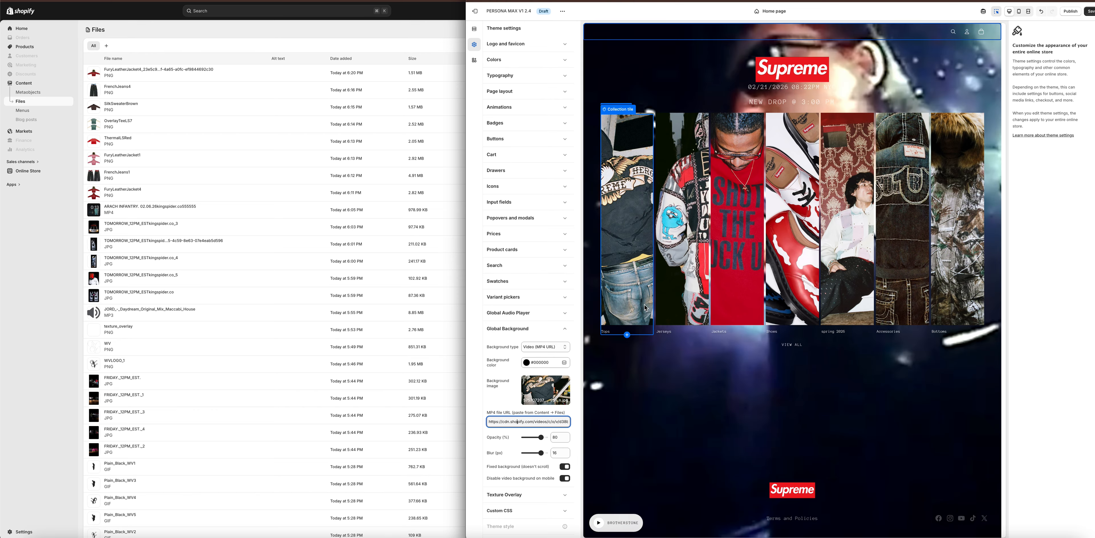
Open the spring 2026 collection from the home page's collection strip in the theme preview.
{"action": "left_click", "coordinate": [843, 298]}
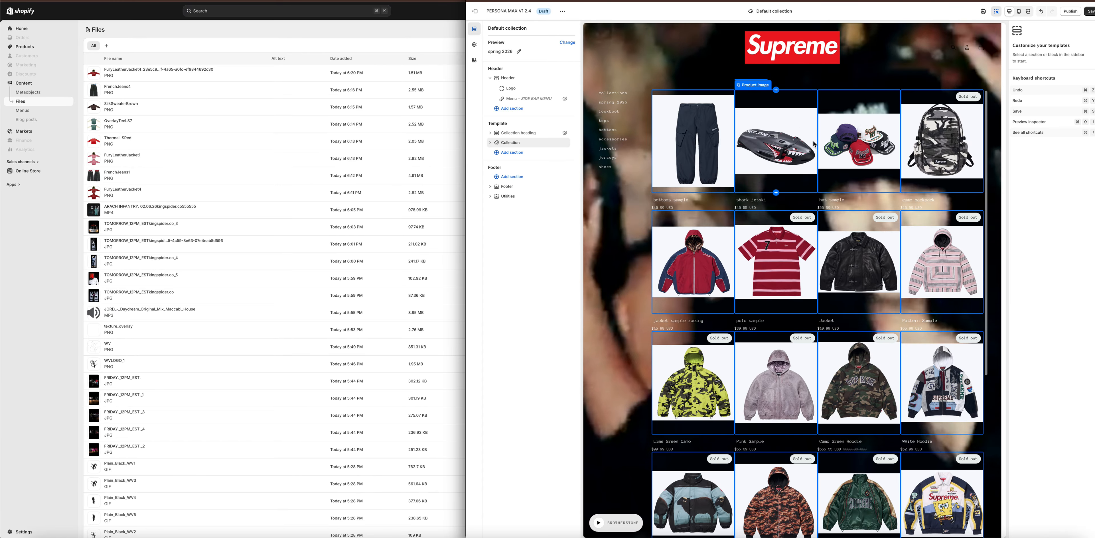
Preview the current max2-19 theme from The West Vault admin and open SAMPLE SILK SWEATER from its Spring Collection.
{"action": "left_click", "coordinate": [177, 38]}
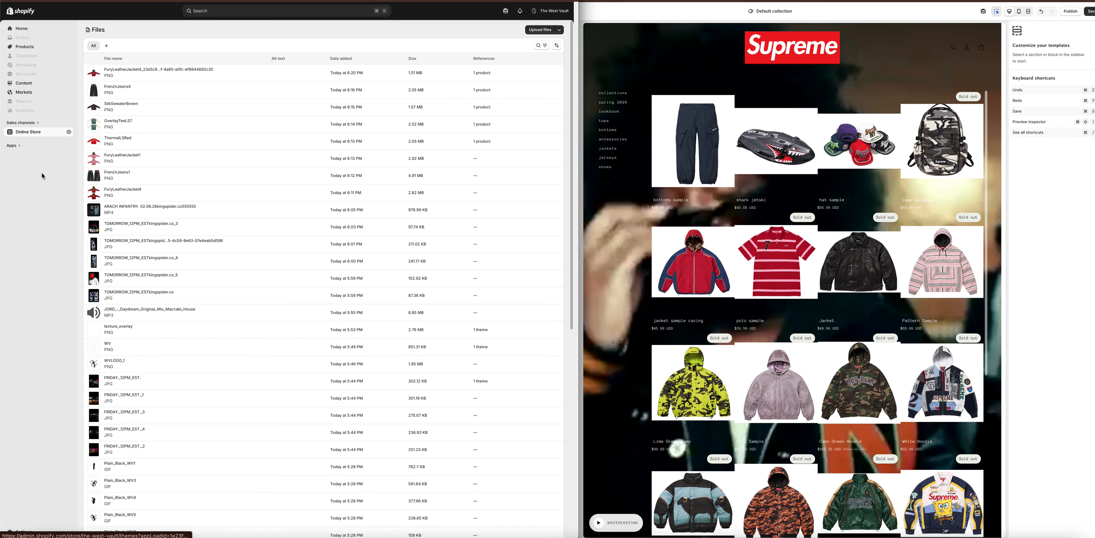
{"action": "left_click", "coordinate": [42, 173]}
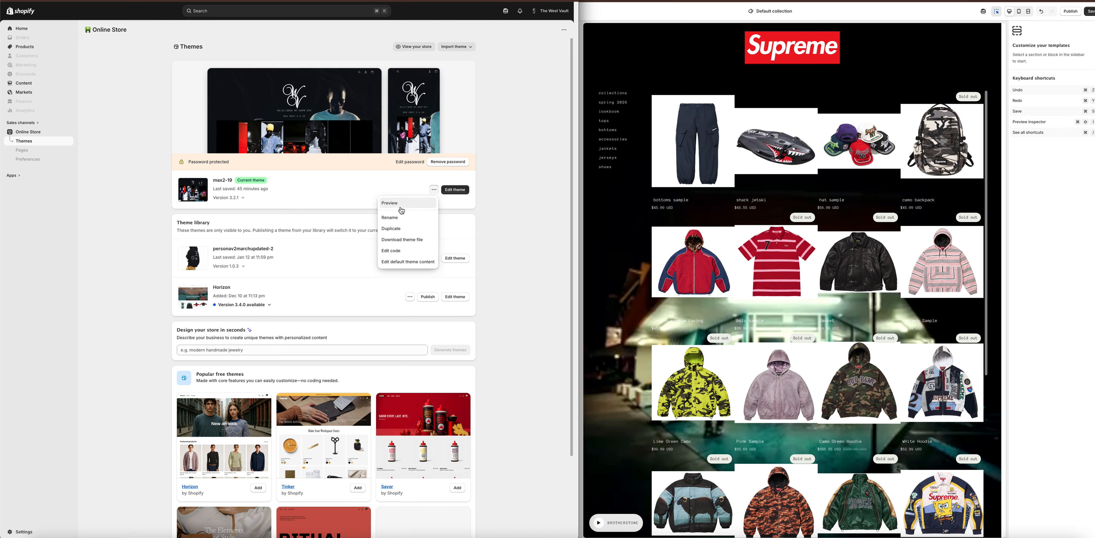
{"action": "left_click", "coordinate": [399, 208]}
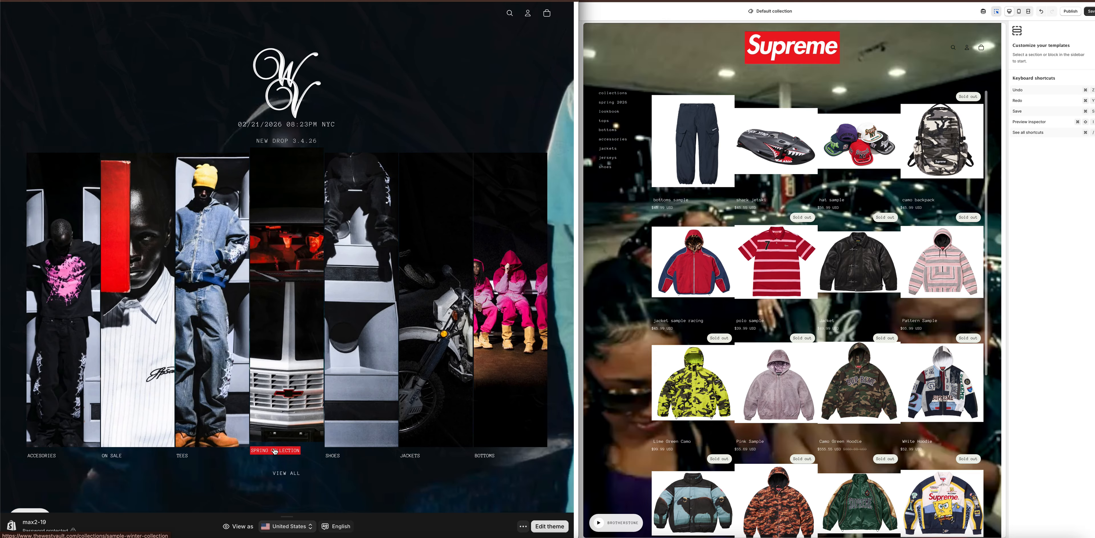
{"action": "left_click", "coordinate": [274, 452]}
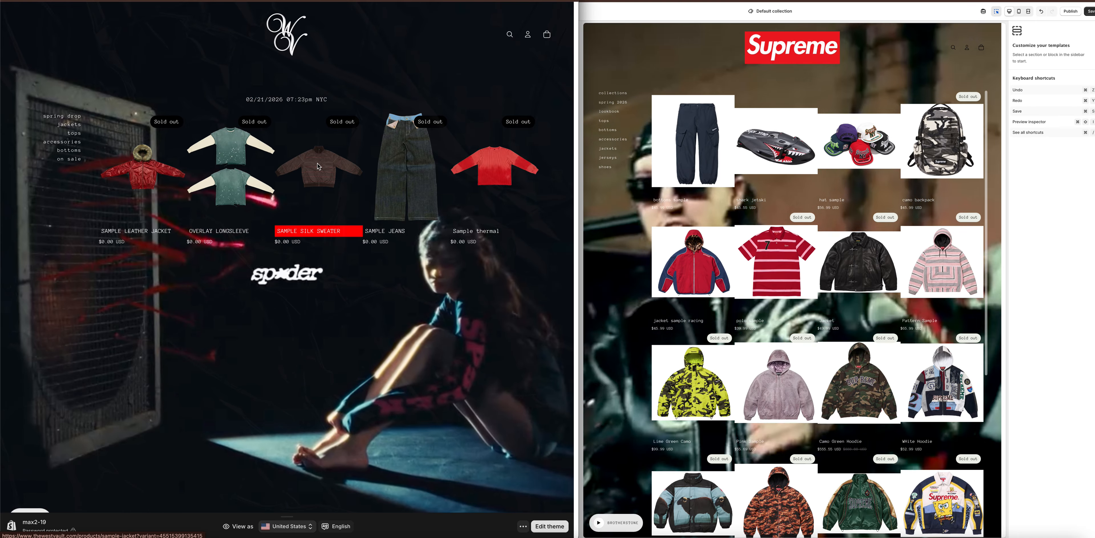
{"action": "left_click", "coordinate": [318, 166]}
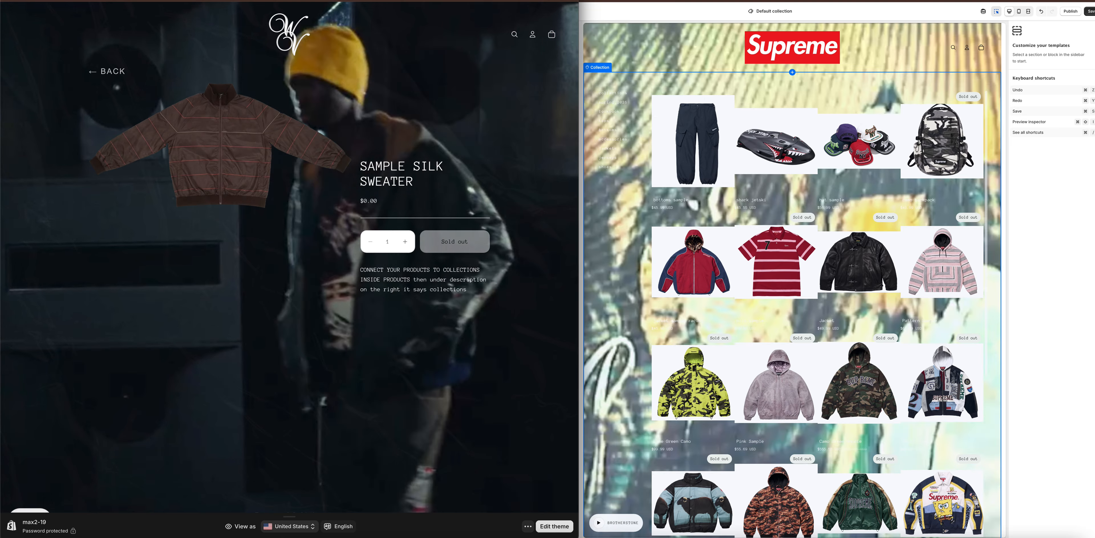
Return to The West Vault admin and open the SAMPLE LEATHER JACKET product.
{"action": "key", "text": "ctrl+Tab"}
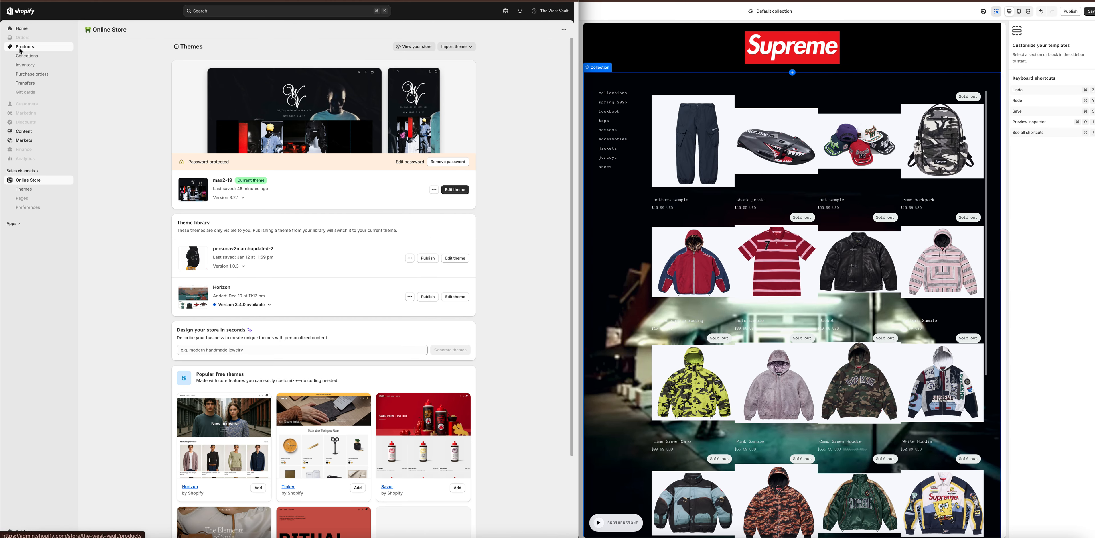
{"action": "left_click", "coordinate": [20, 49]}
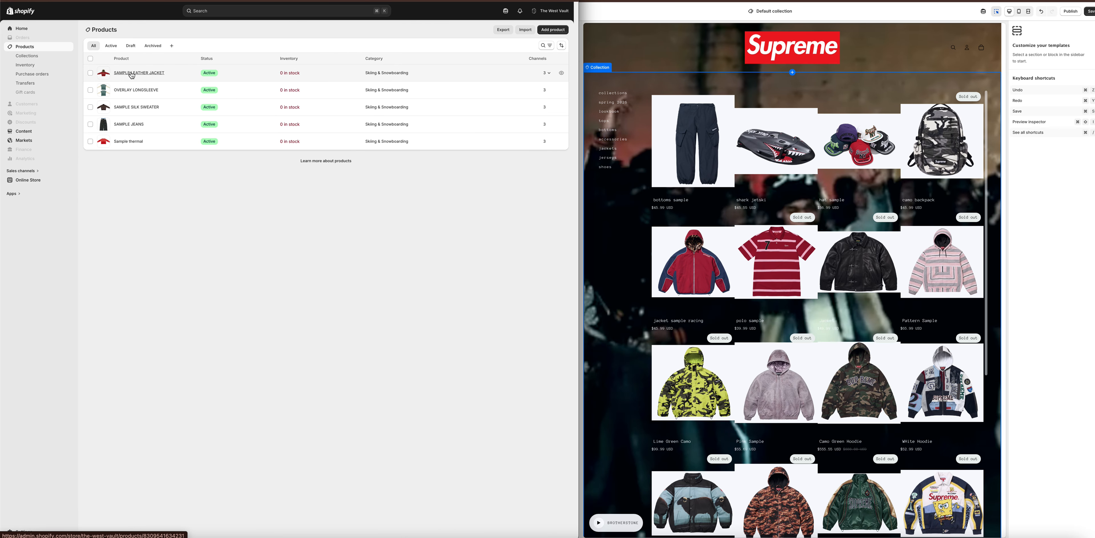
{"action": "left_click", "coordinate": [131, 75]}
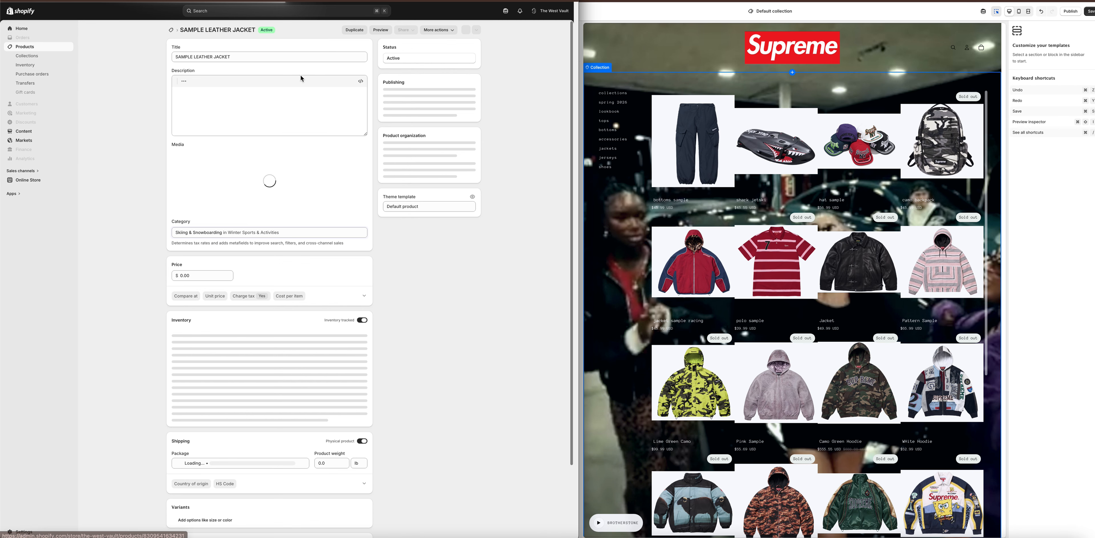
Switch back to the PERSONA MAX V1 2.4 theme editor and open the shark jetski product page from the collection.
{"action": "left_click", "coordinate": [633, 190]}
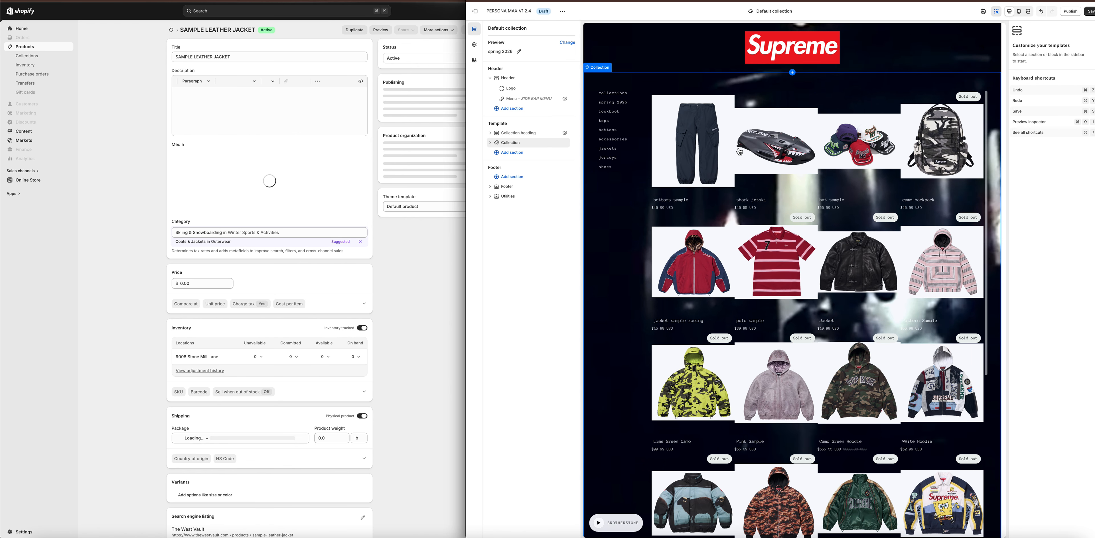
{"action": "left_click", "coordinate": [776, 151]}
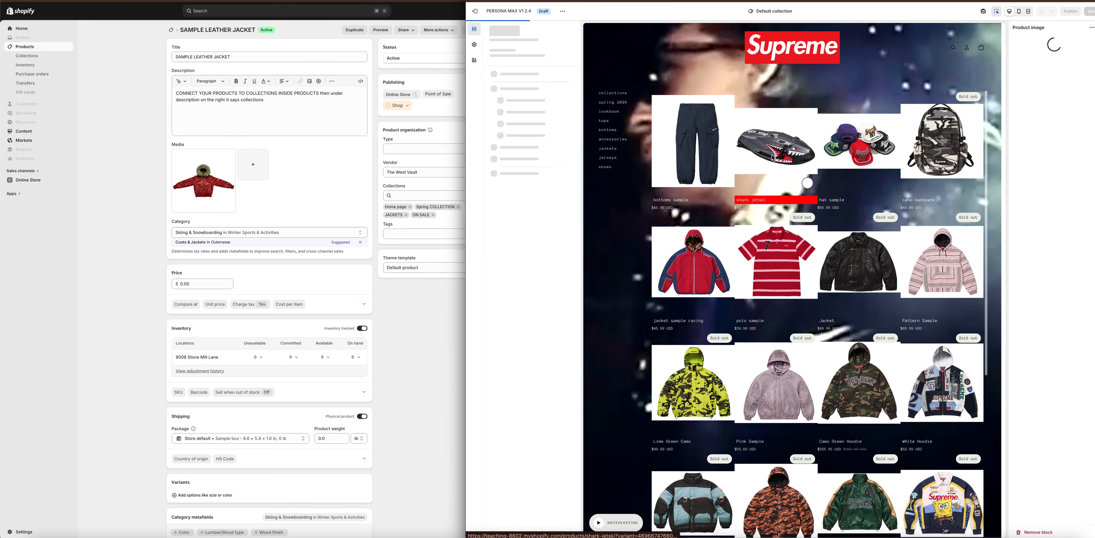
{"action": "left_click", "coordinate": [773, 158]}
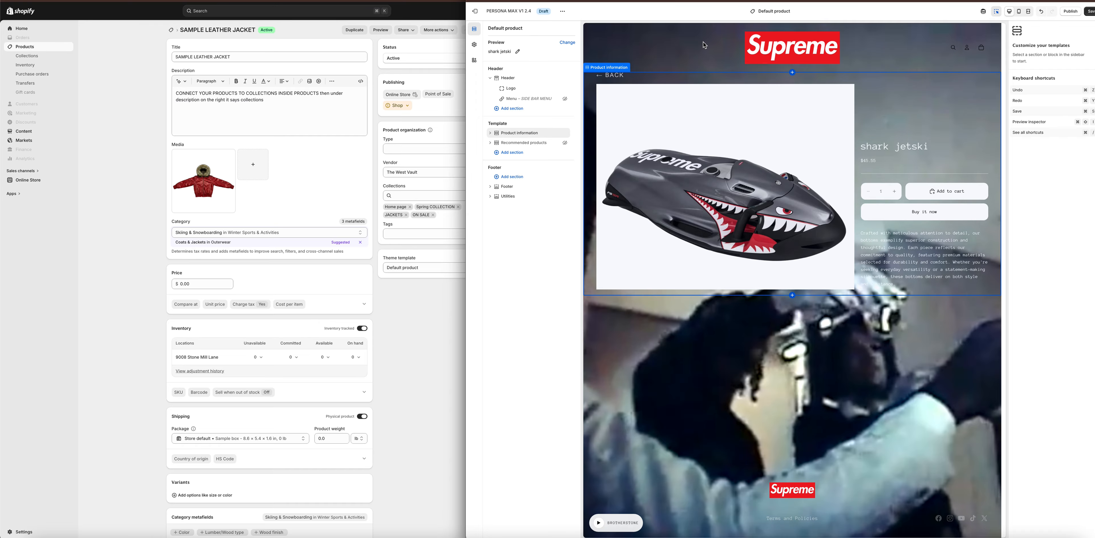
Set the Global Background type to Solid color in the theme settings.
{"action": "left_click", "coordinate": [474, 45]}
{"action": "left_click", "coordinate": [543, 347]}
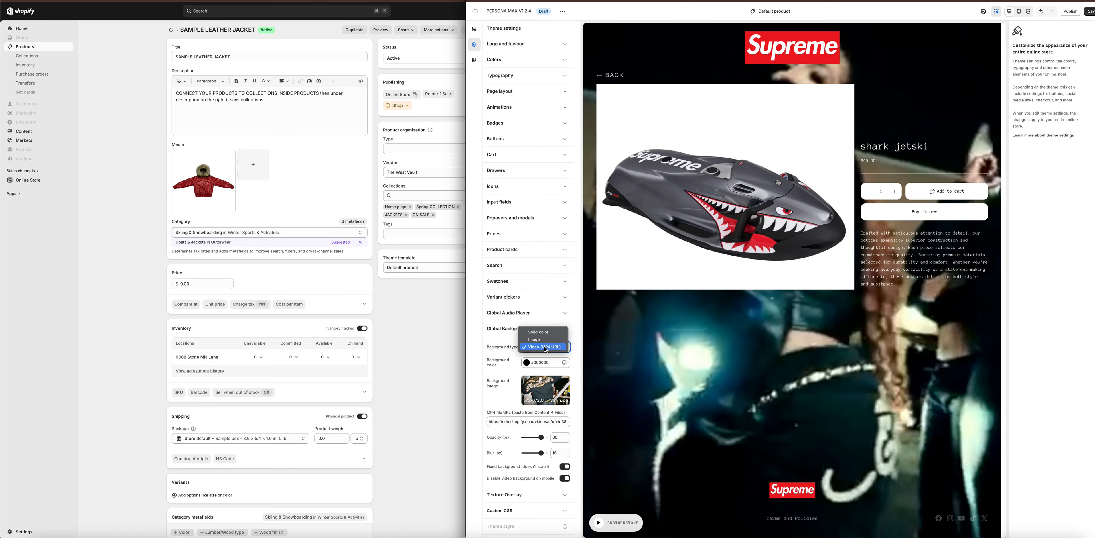
{"action": "left_click", "coordinate": [547, 336]}
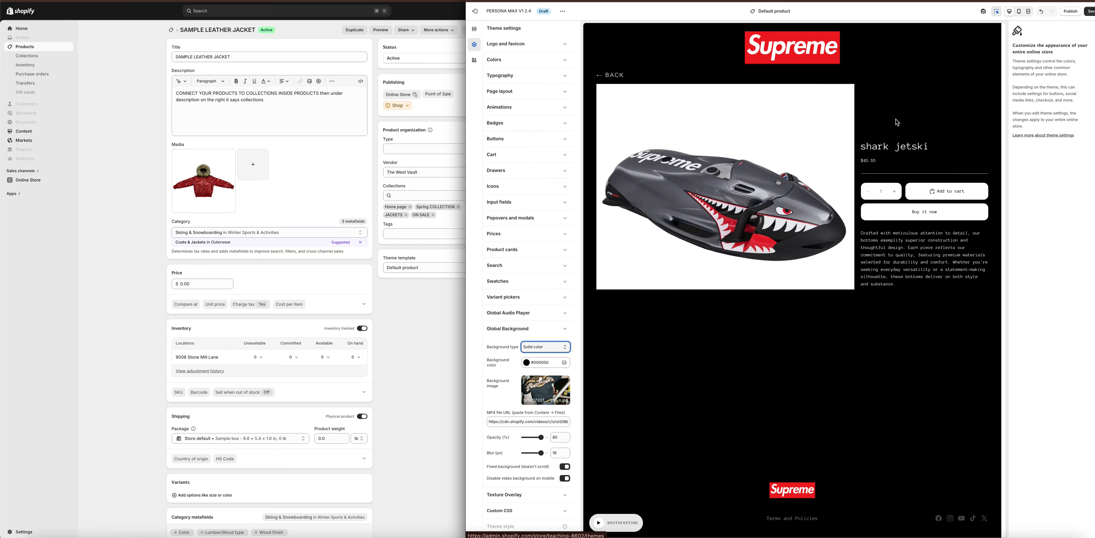
Leave the PERSONA MAX V1 2.4 editor without saving and open the current theme, Copy of PERSONA MAX V1 2.4, for editing.
{"action": "left_click", "coordinate": [479, 18]}
{"action": "left_click", "coordinate": [867, 289]}
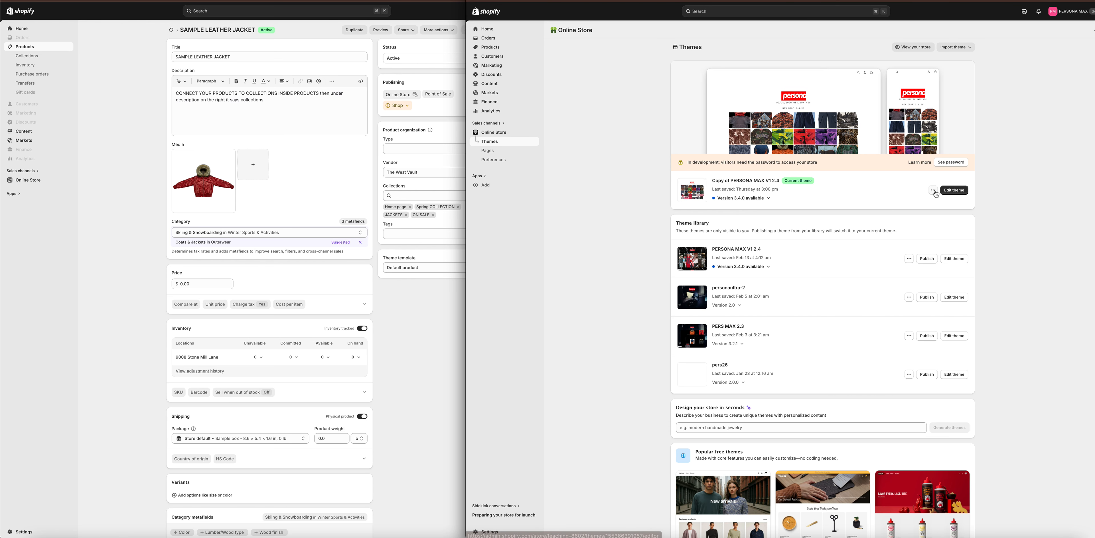
{"action": "left_click", "coordinate": [952, 190]}
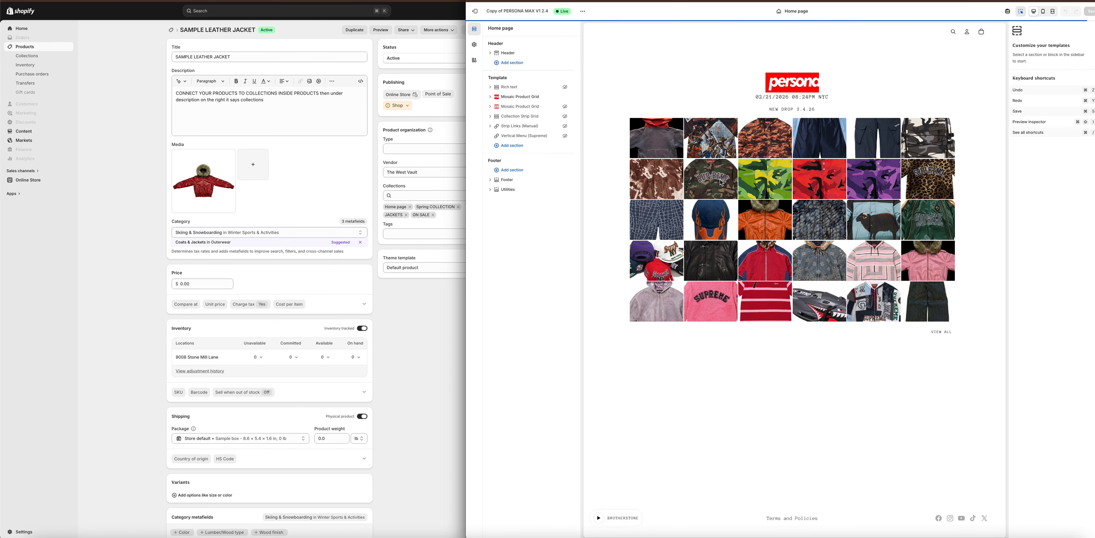
Select the shark jetski product tile in the home page's Mosaic Product Grid.
{"action": "left_click", "coordinate": [822, 308]}
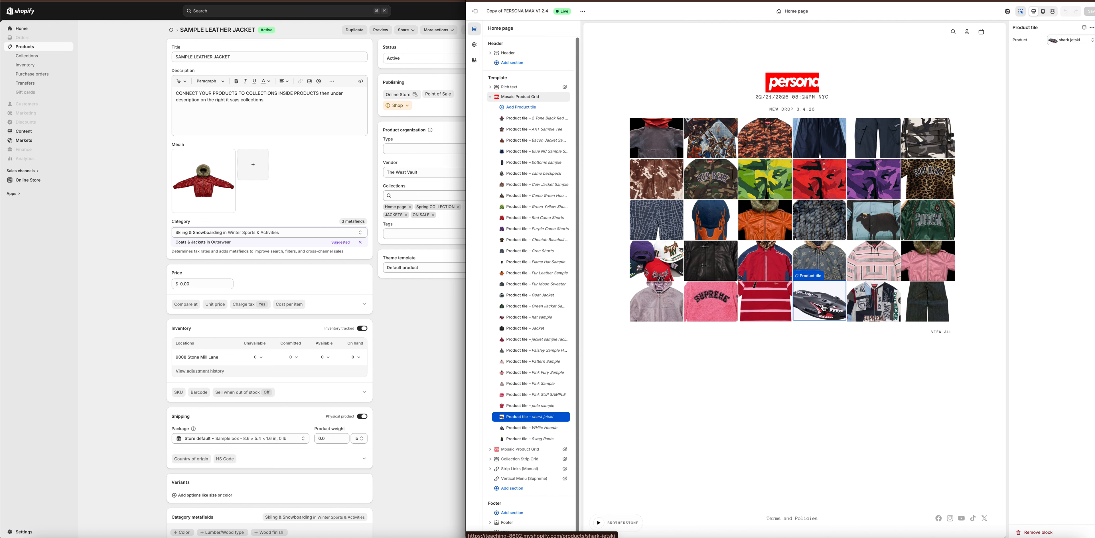
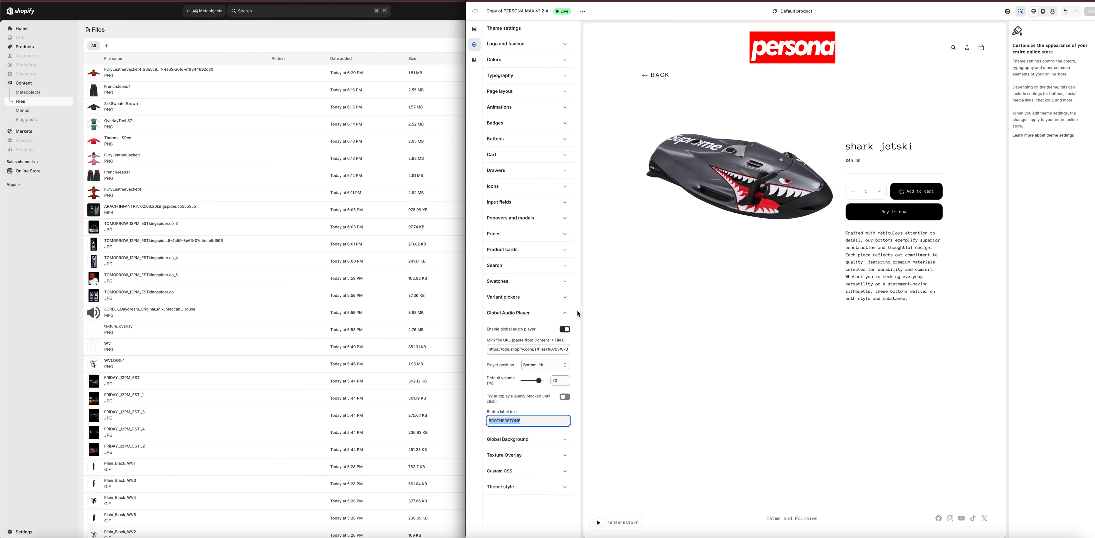
Collapse the Global Audio Player settings and open the Online Store themes page in The West Vault's admin.
{"action": "left_click", "coordinate": [565, 313]}
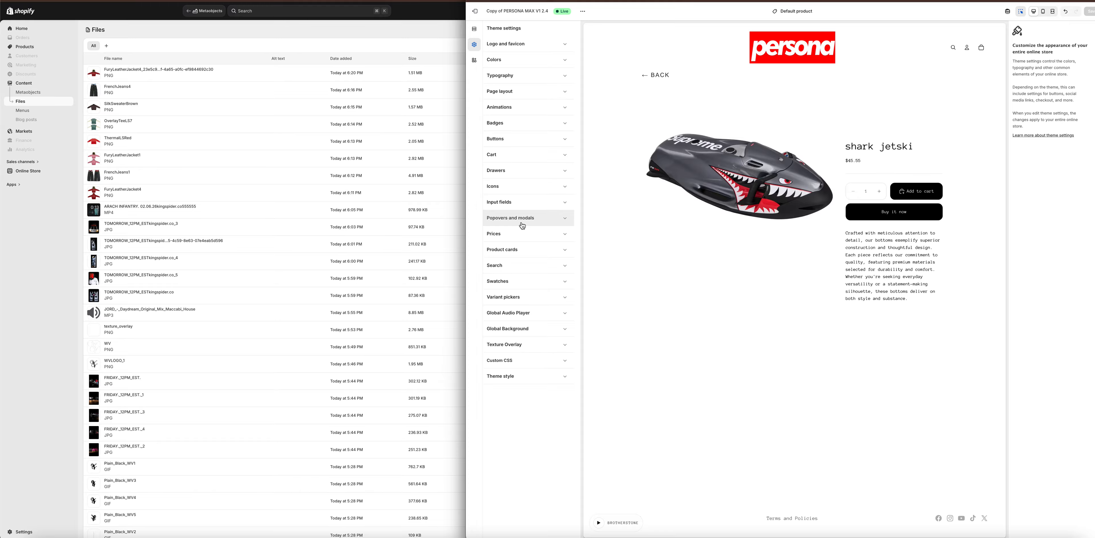
{"action": "left_click", "coordinate": [53, 289]}
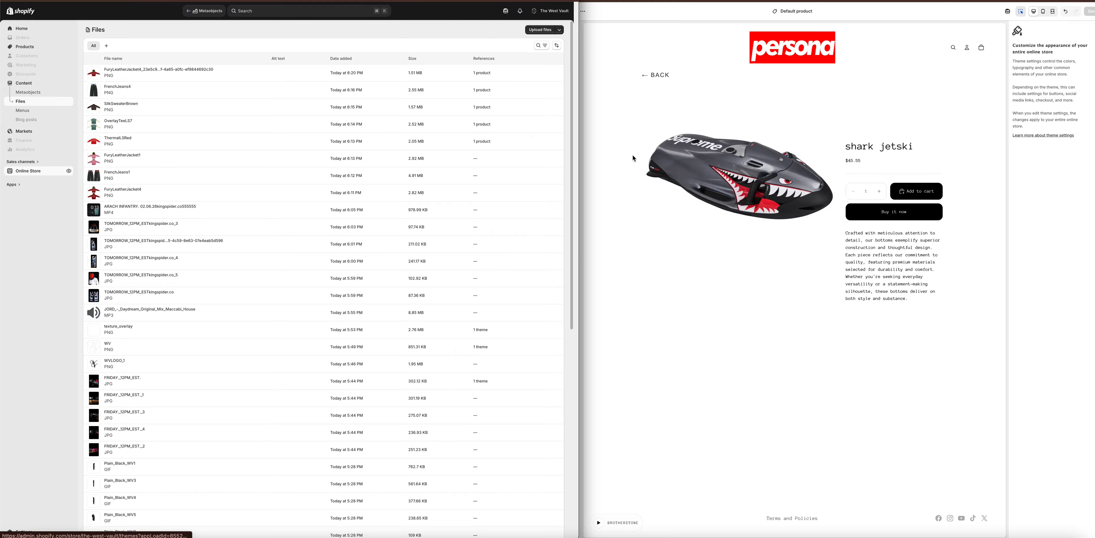
{"action": "left_click", "coordinate": [621, 160]}
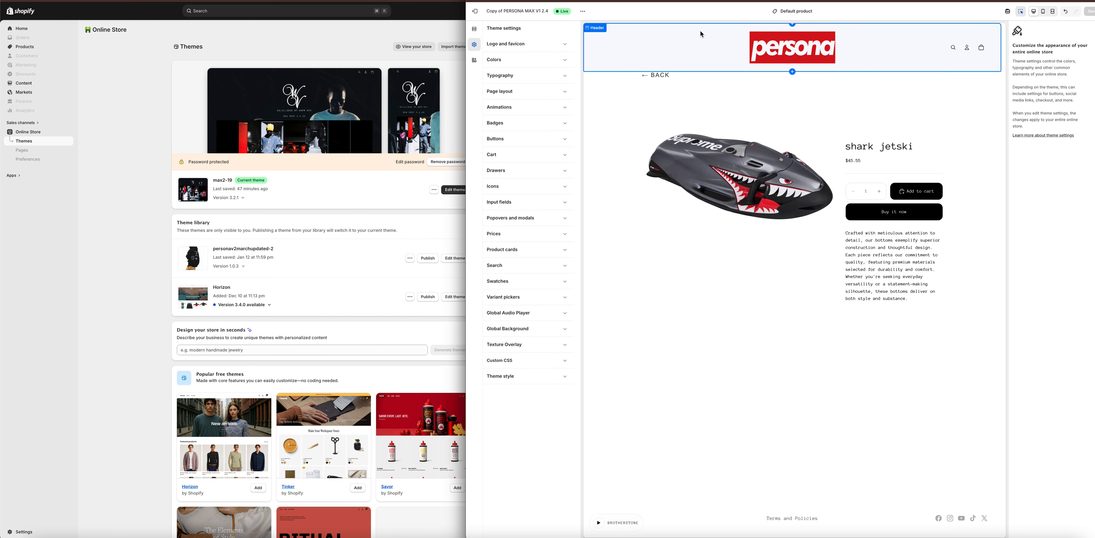
Review the color settings of the header, the theme's color schemes and the Product information section.
{"action": "left_click", "coordinate": [700, 30]}
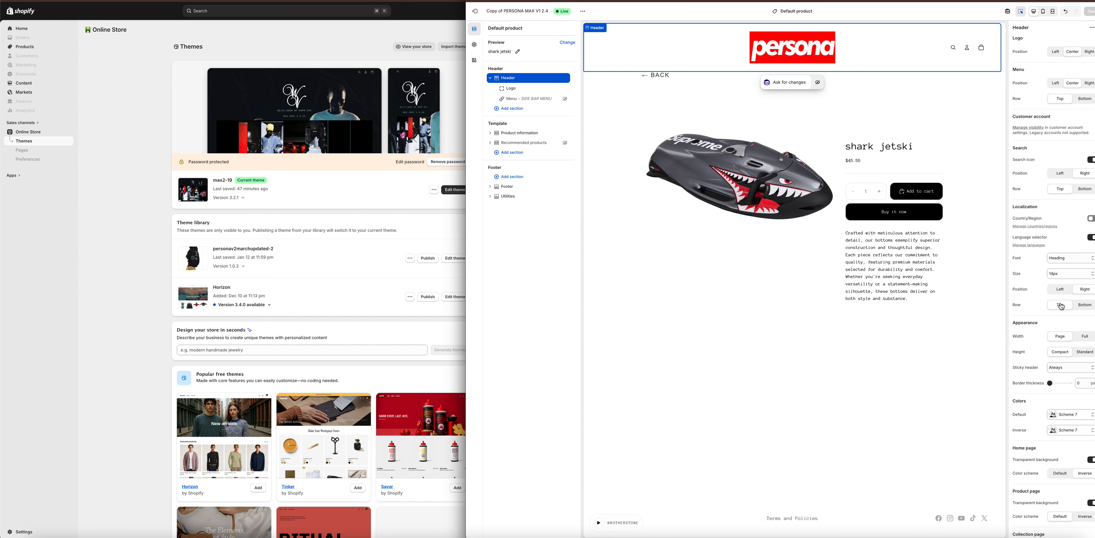
{"action": "scroll", "coordinate": [1054, 309], "scroll_direction": "down", "scroll_amount": 3}
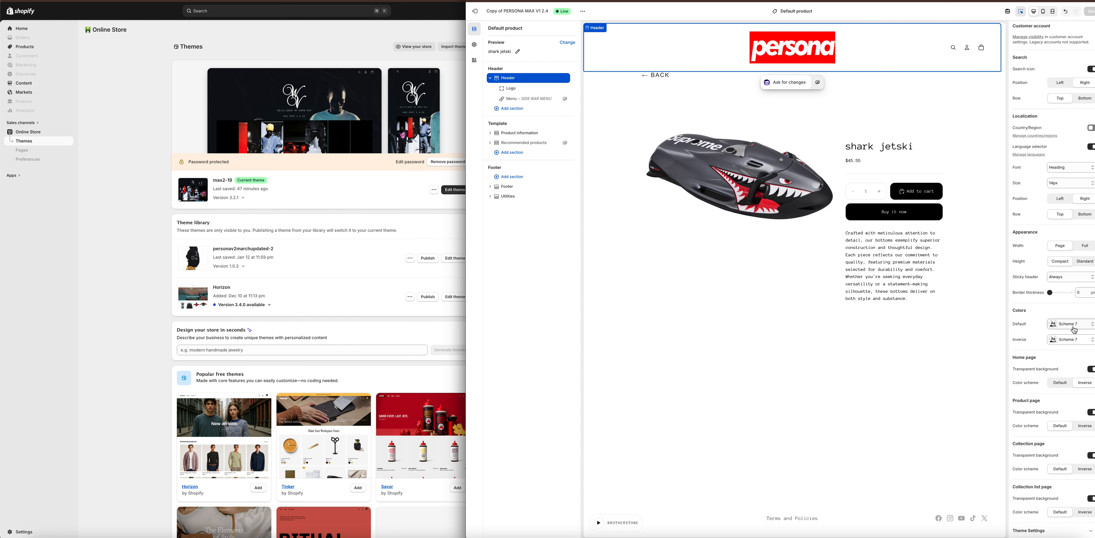
{"action": "left_click", "coordinate": [1076, 339]}
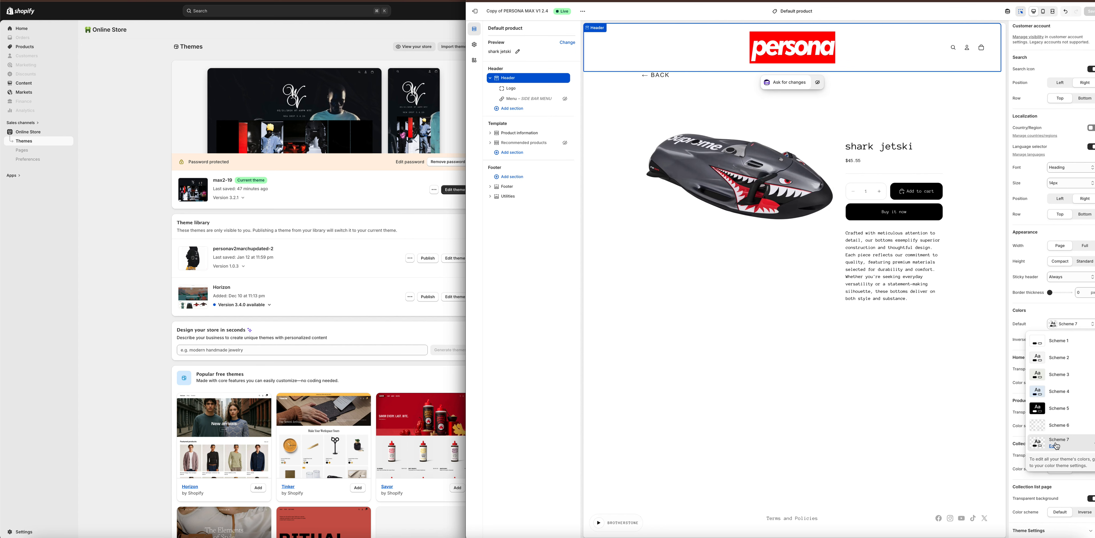
{"action": "left_click", "coordinate": [474, 44]}
{"action": "left_click", "coordinate": [502, 65]}
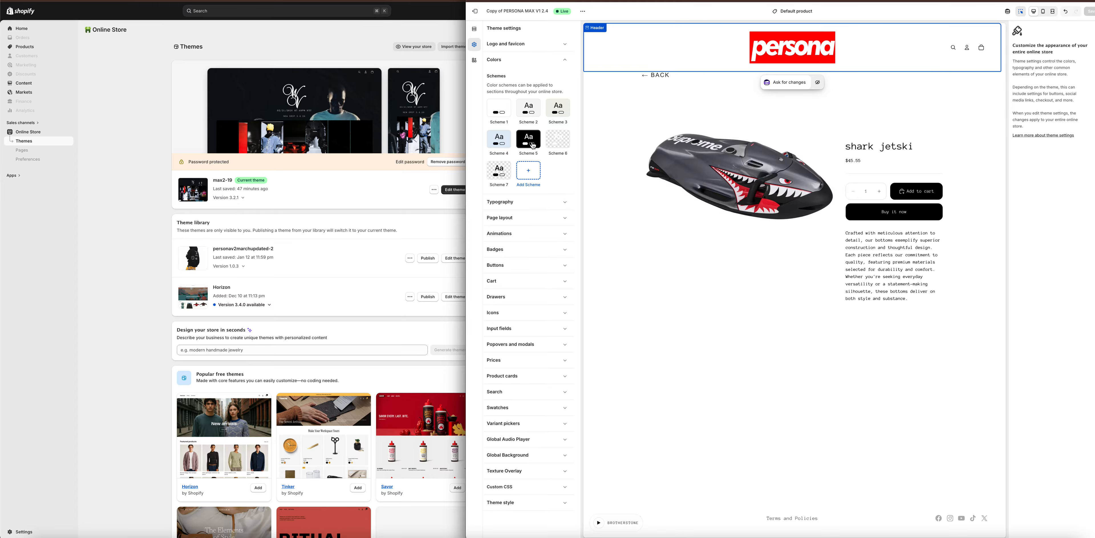
{"action": "left_click", "coordinate": [651, 77]}
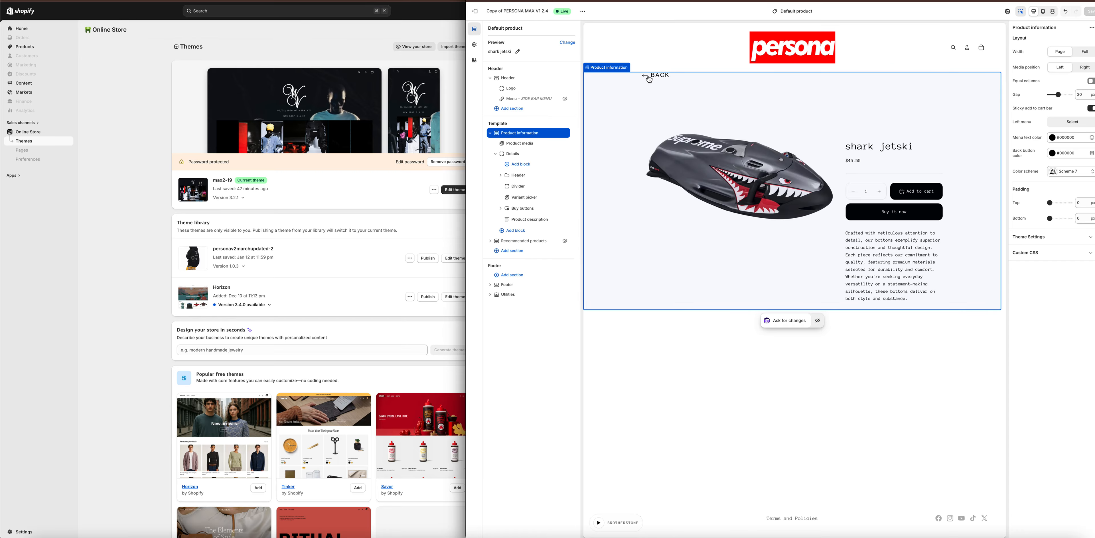
Return to the home page preview, set the Mosaic Product Grid's gap to 0 px and save the theme.
{"action": "left_click", "coordinate": [803, 33]}
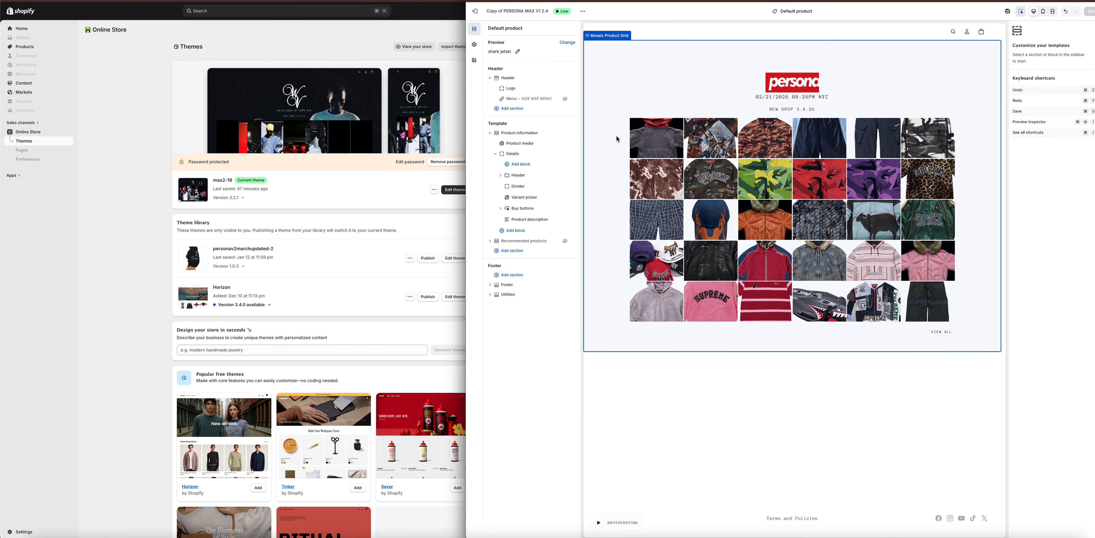
{"action": "left_click", "coordinate": [613, 106]}
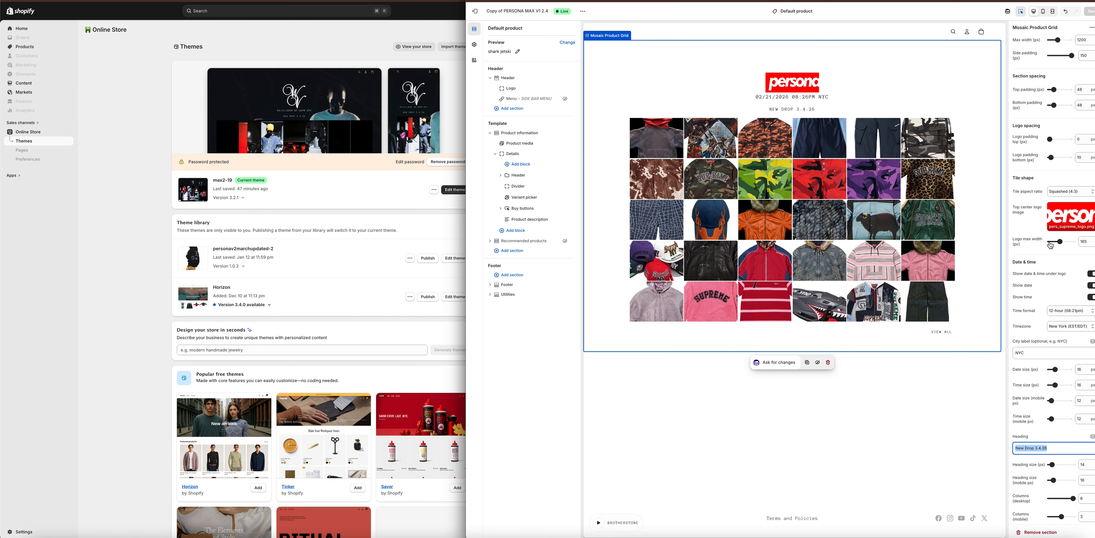
{"action": "scroll", "coordinate": [1052, 315], "scroll_direction": "down", "scroll_amount": 3}
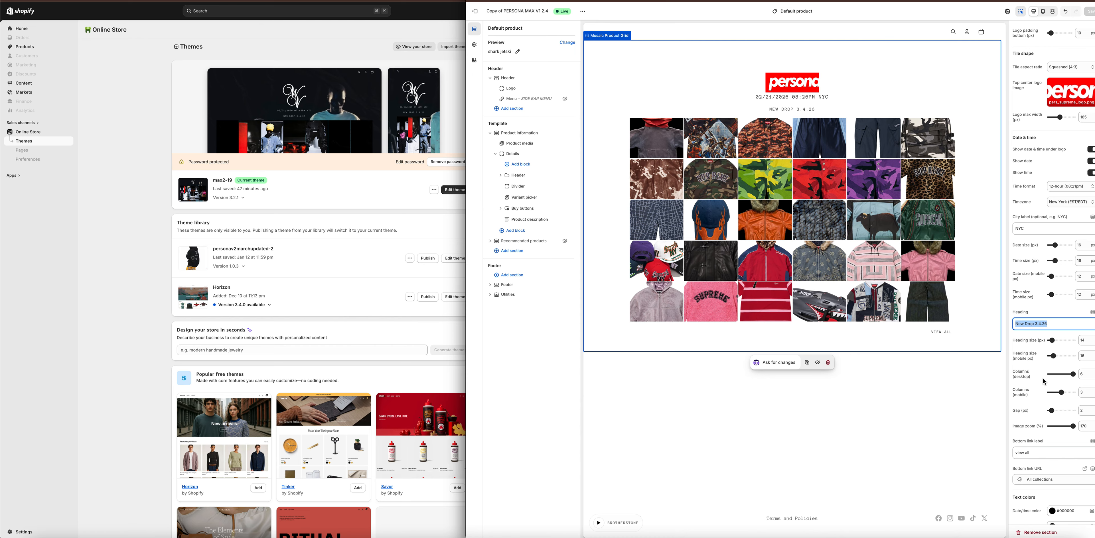
{"action": "left_click_drag", "start_coordinate": [1051, 404], "coordinate": [1034, 409]}
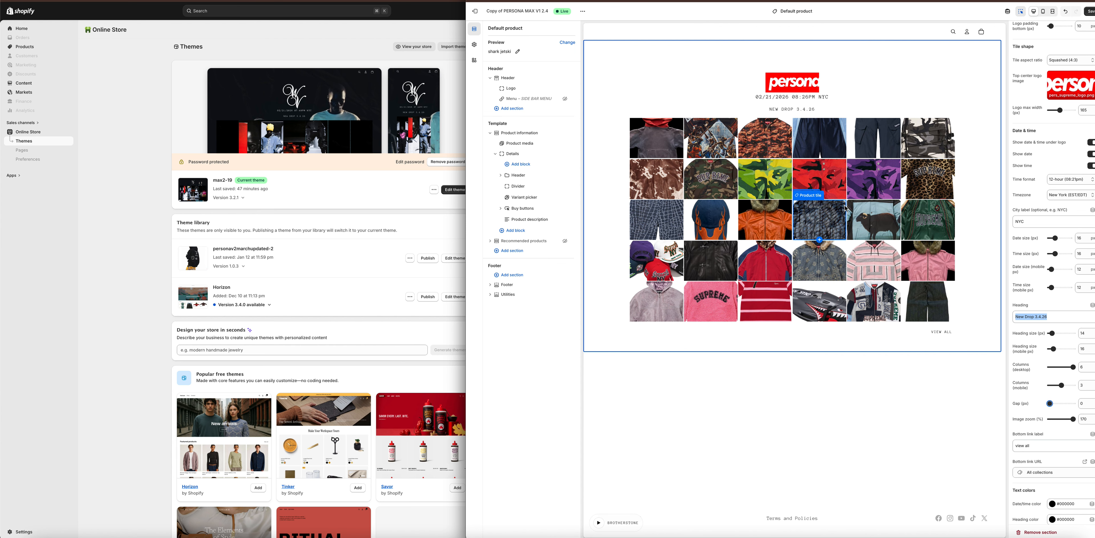
{"action": "left_click", "coordinate": [1017, 409]}
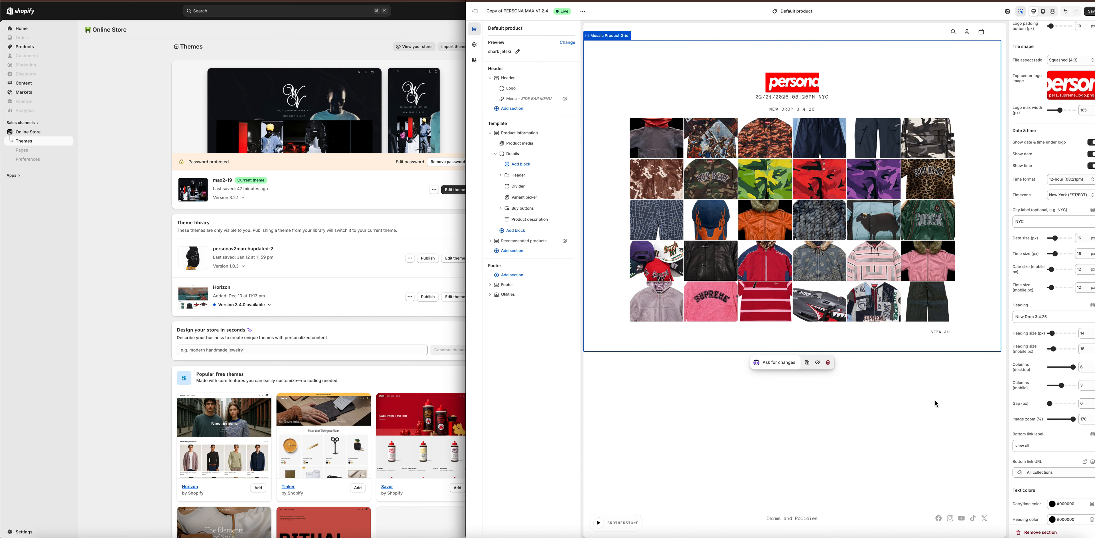
{"action": "left_click", "coordinate": [1091, 12]}
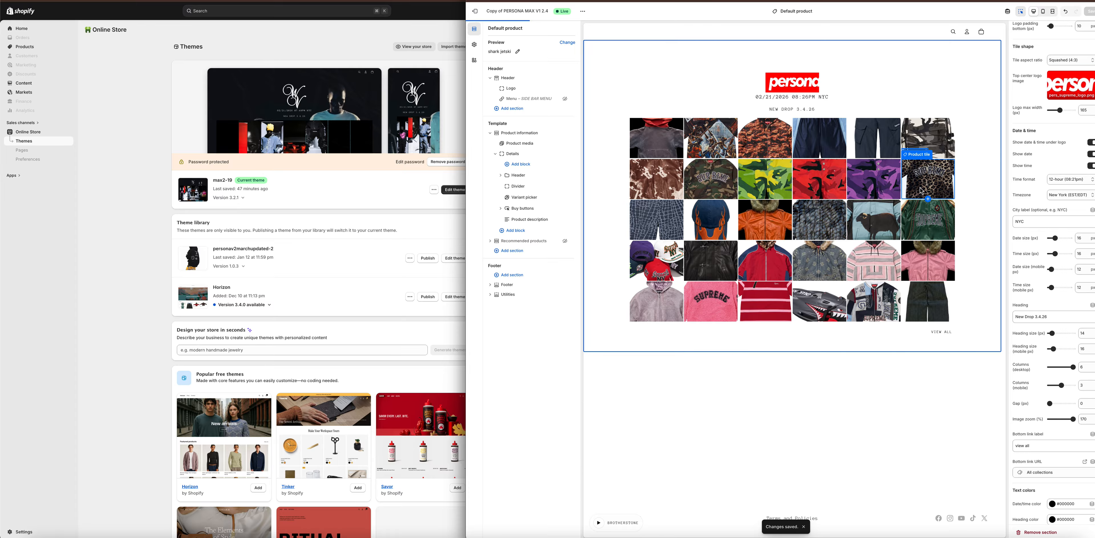
Go back to the home page from the product page and inspect the Mosaic Product Grid and footer Policy links settings.
{"action": "left_click", "coordinate": [921, 191]}
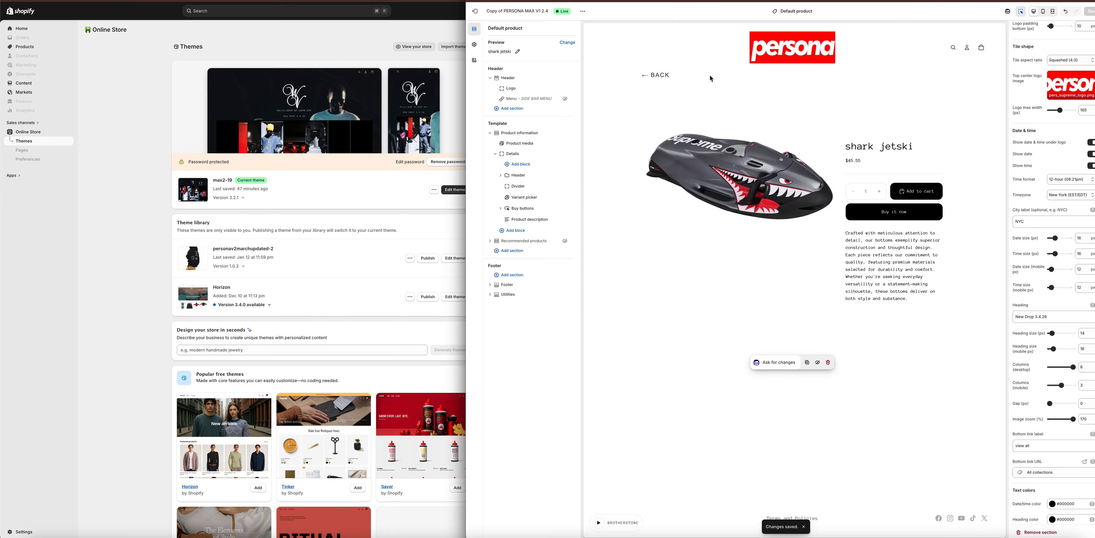
{"action": "left_click", "coordinate": [767, 59]}
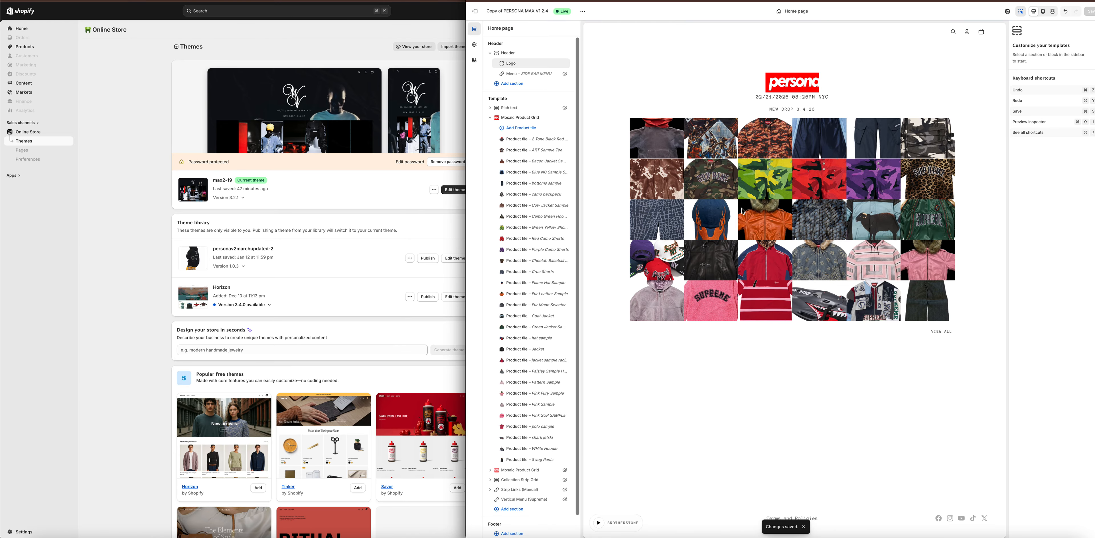
{"action": "left_click", "coordinate": [979, 166]}
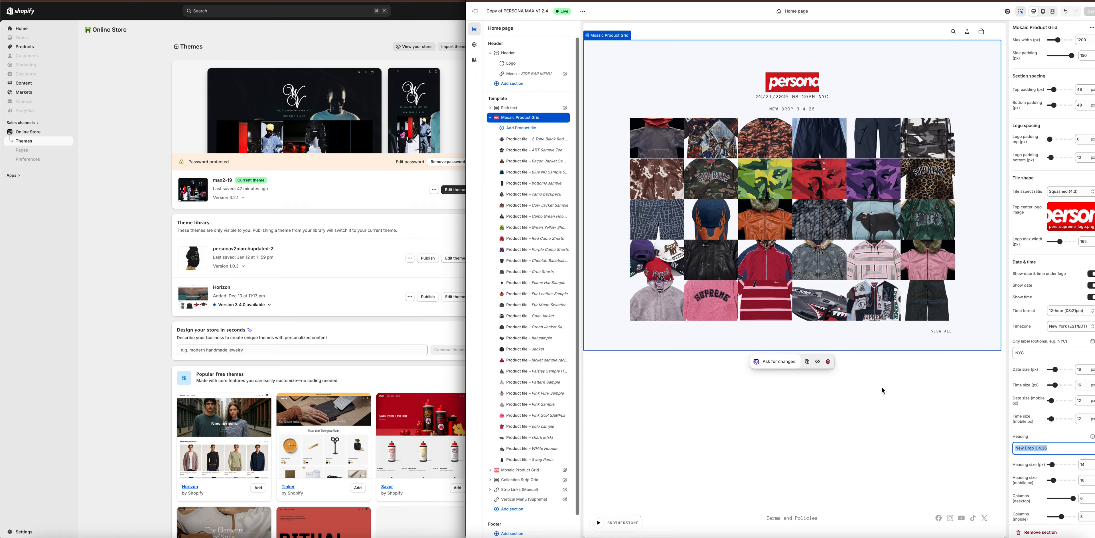
{"action": "left_click", "coordinate": [797, 519]}
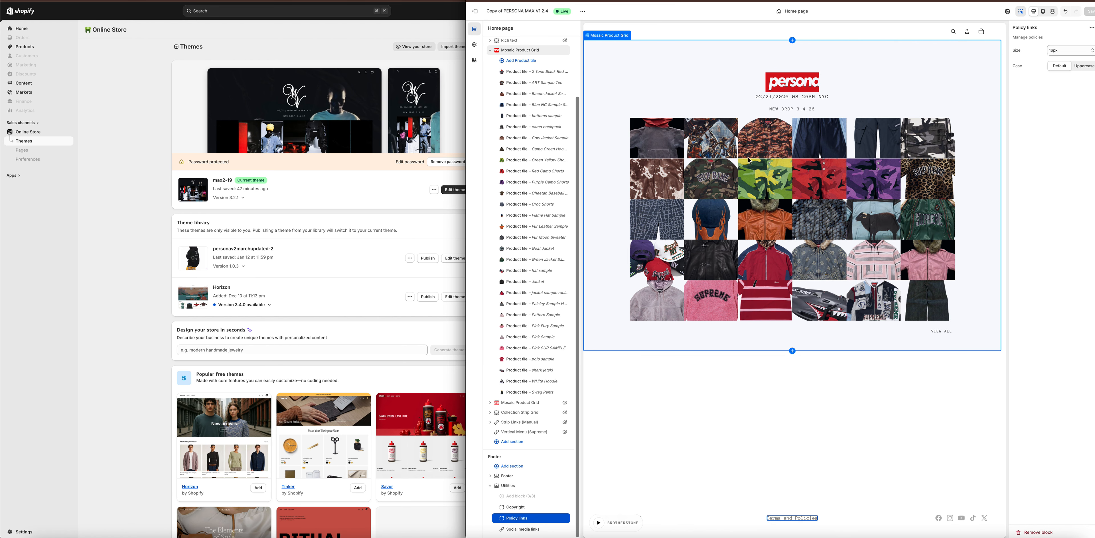
Open the collection list through the grid's View all link and browse the spring 2026 collection page.
{"action": "left_click", "coordinate": [939, 333]}
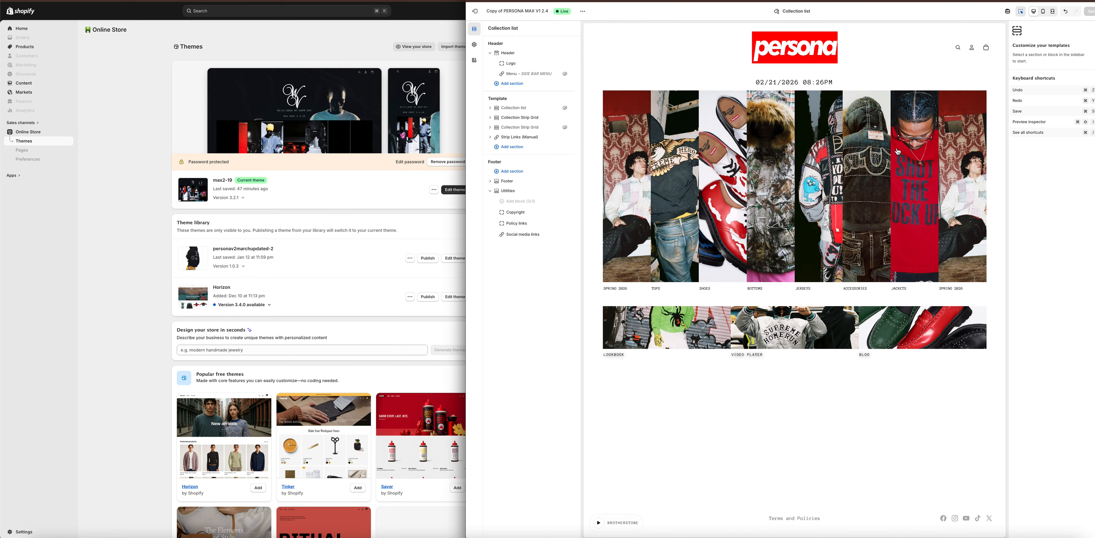
{"action": "left_click", "coordinate": [618, 224]}
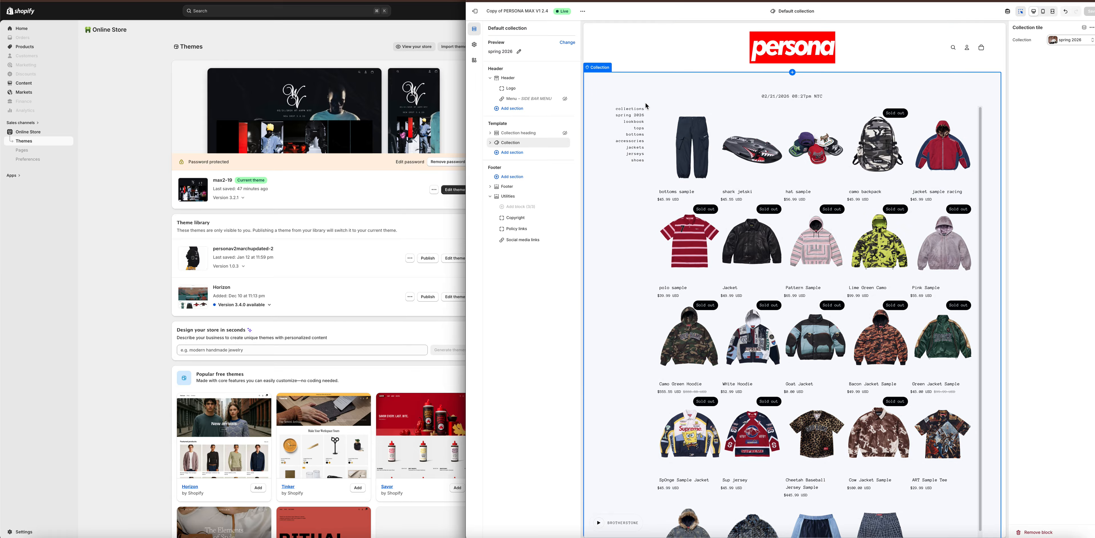
{"action": "left_click", "coordinate": [610, 128]}
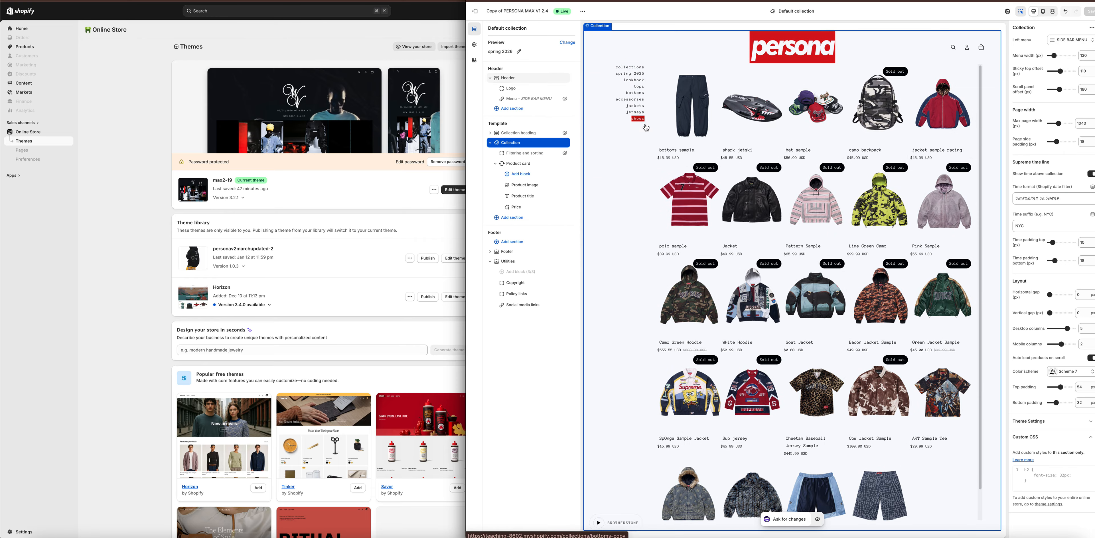
{"action": "scroll", "coordinate": [796, 264], "scroll_direction": "down", "scroll_amount": 2}
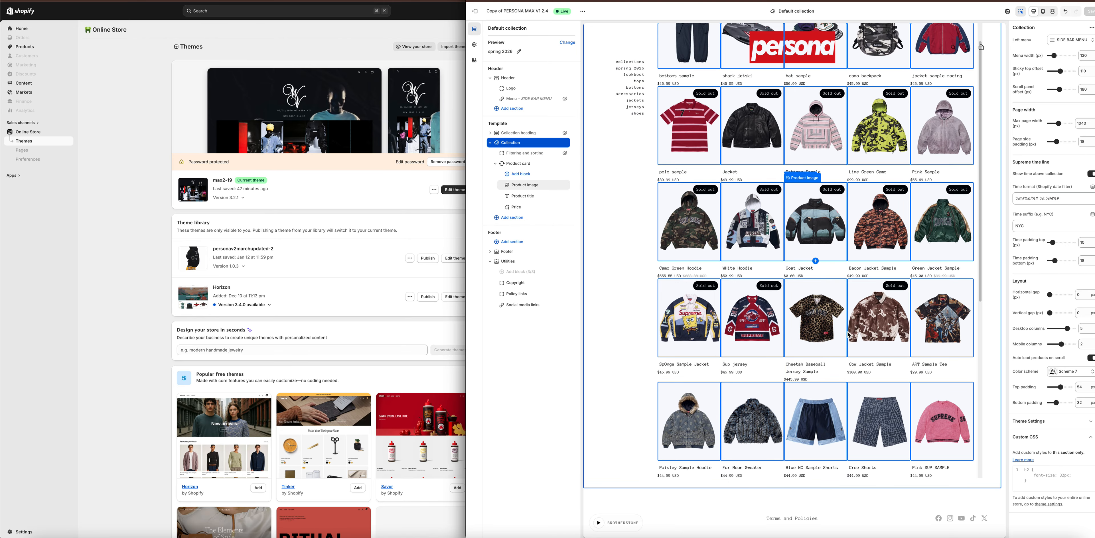
{"action": "scroll", "coordinate": [846, 336], "scroll_direction": "down", "scroll_amount": 7}
{"action": "scroll", "coordinate": [846, 335], "scroll_direction": "up", "scroll_amount": 8}
{"action": "scroll", "coordinate": [847, 336], "scroll_direction": "down", "scroll_amount": 8}
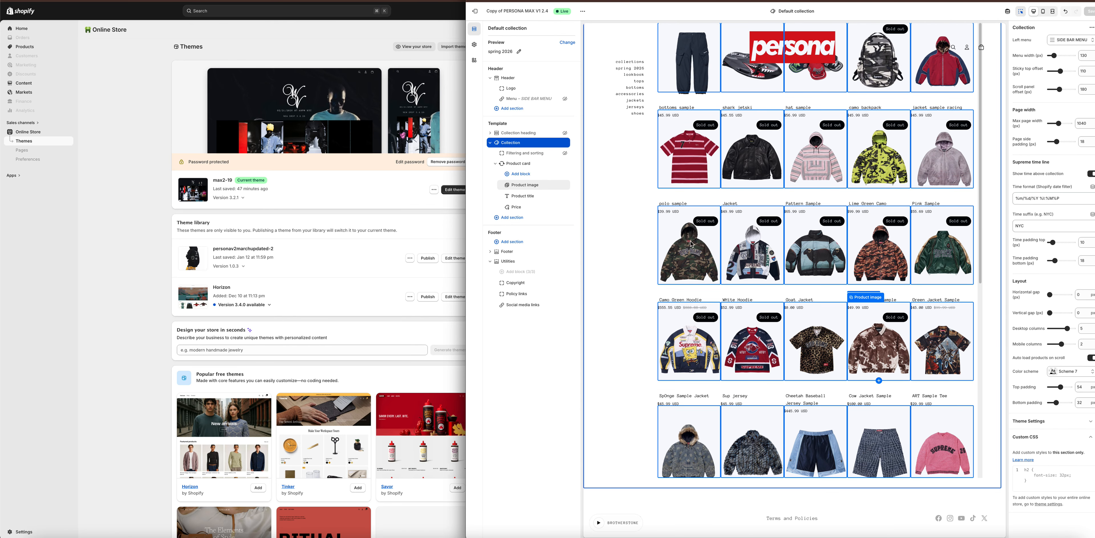
Show the Jackets collection and open the Collection section's SIDE BAR MENU for editing in the store's menus.
{"action": "left_click", "coordinate": [631, 102]}
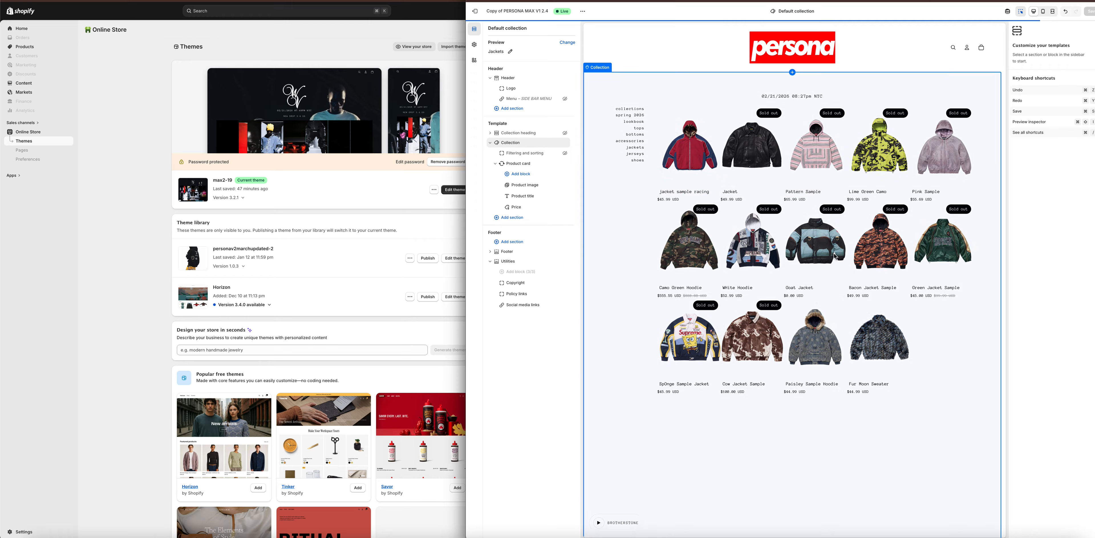
{"action": "left_click", "coordinate": [622, 173]}
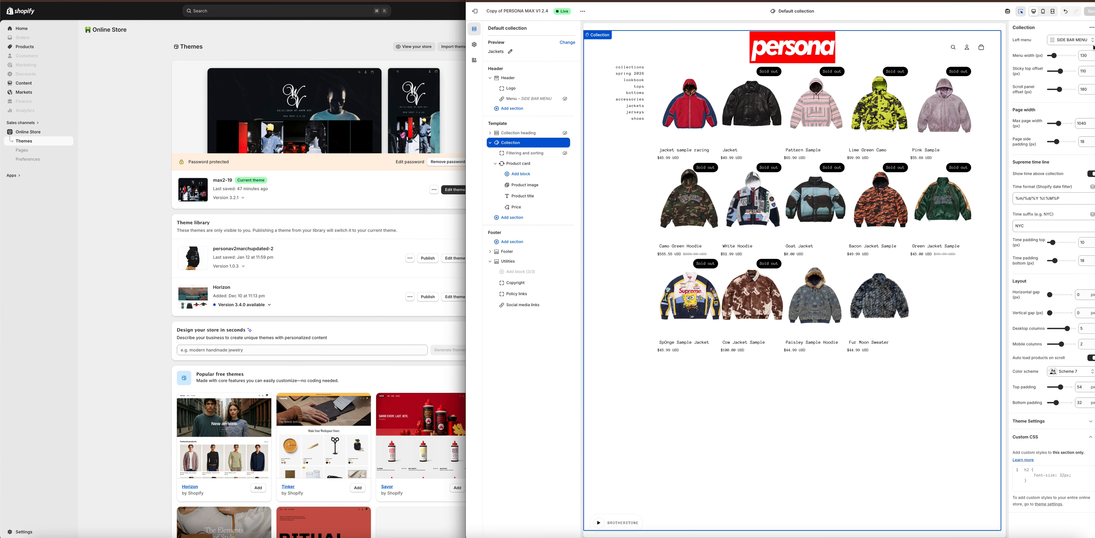
{"action": "left_click", "coordinate": [1077, 43]}
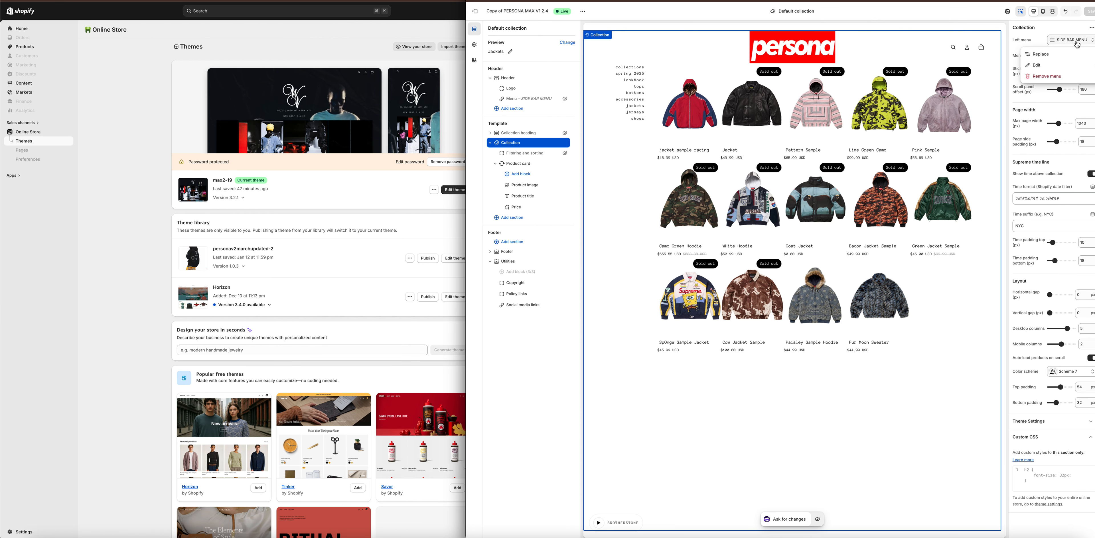
{"action": "left_click", "coordinate": [1037, 65]}
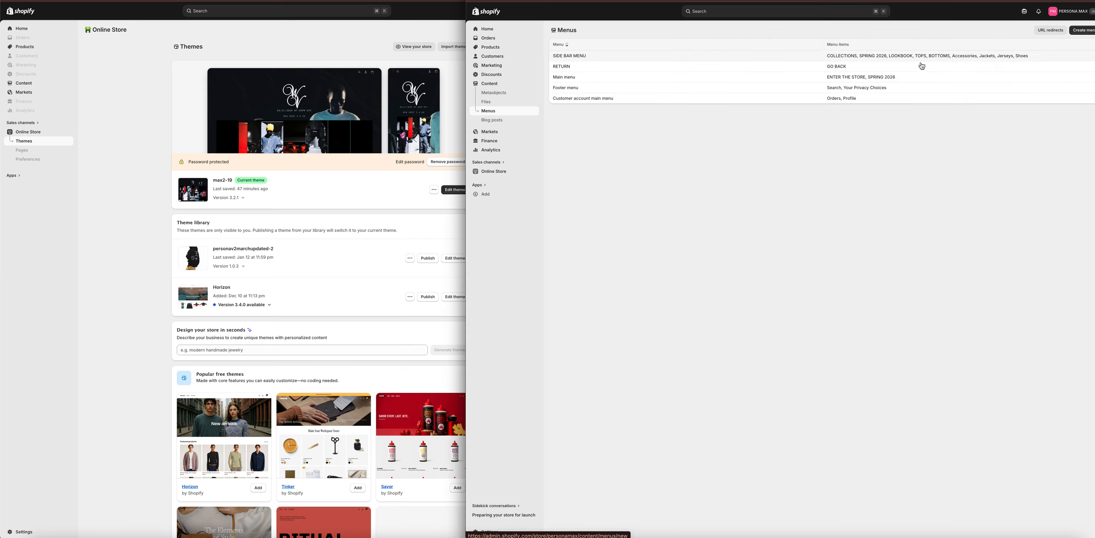
{"action": "left_click", "coordinate": [642, 57]}
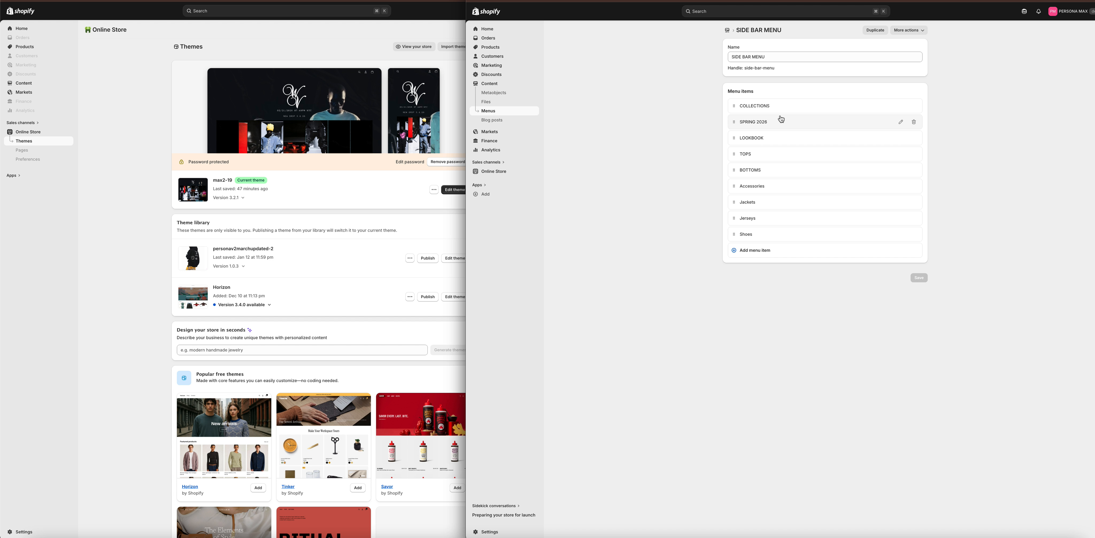
Expand the COLLECTIONS, SPRING 2026, LOOKBOOK, TOPS and BOTTOMS menu items to examine their labels and links.
{"action": "left_click", "coordinate": [785, 106]}
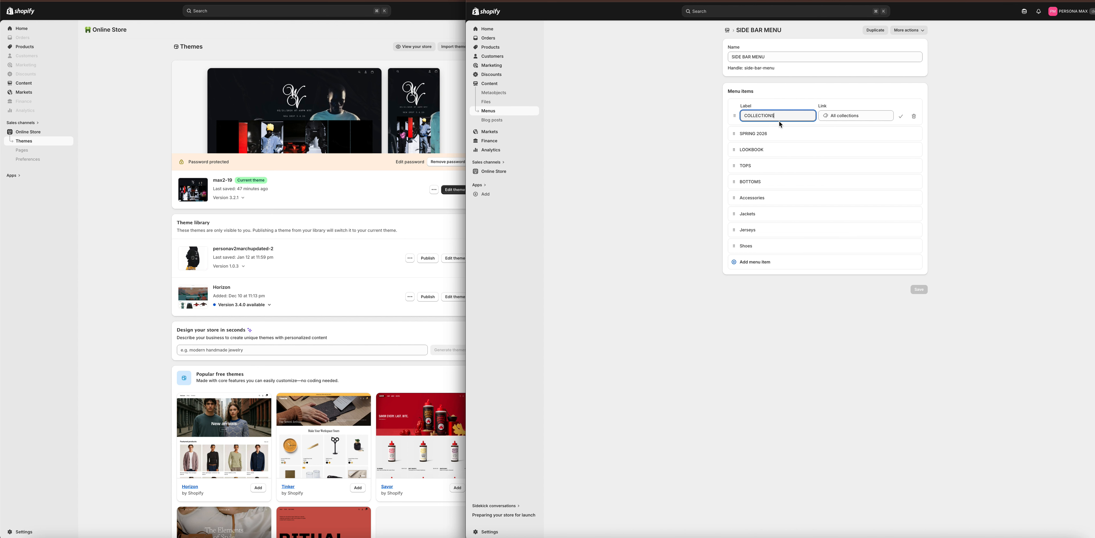
{"action": "left_click", "coordinate": [851, 118]}
{"action": "left_click", "coordinate": [763, 139]}
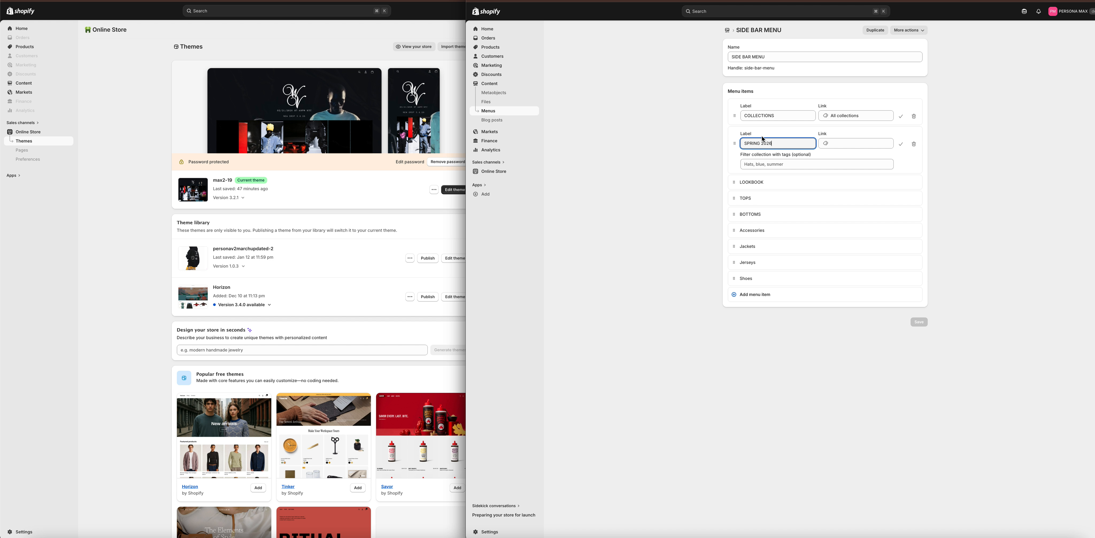
{"action": "left_click", "coordinate": [796, 183]}
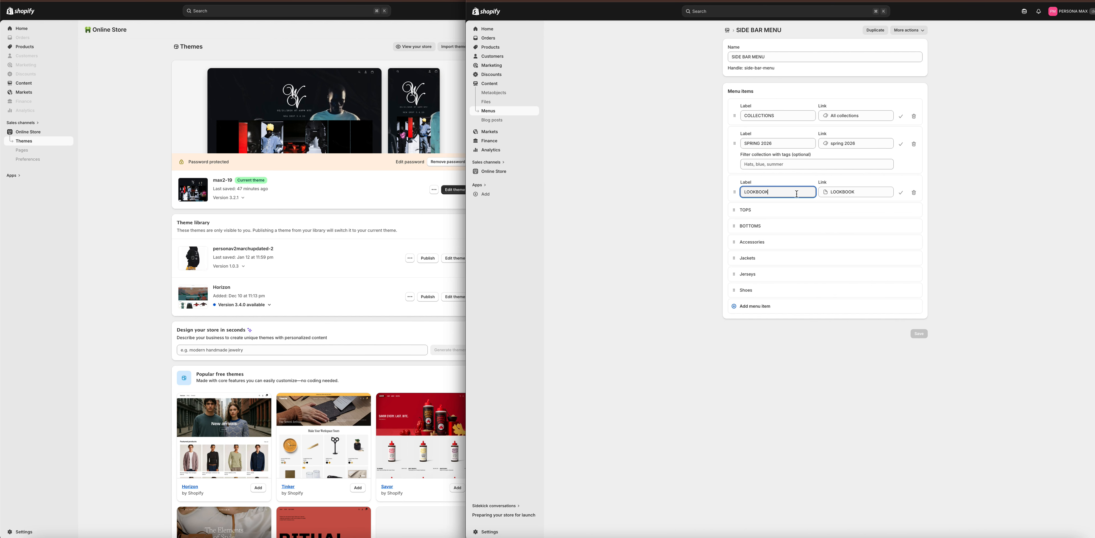
{"action": "left_click", "coordinate": [785, 215]}
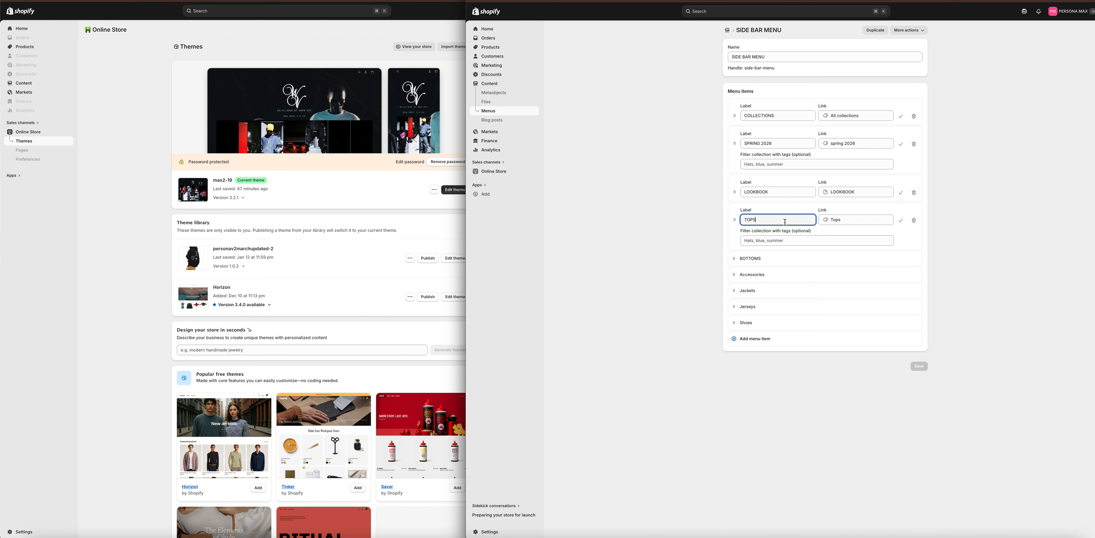
{"action": "left_click", "coordinate": [807, 264]}
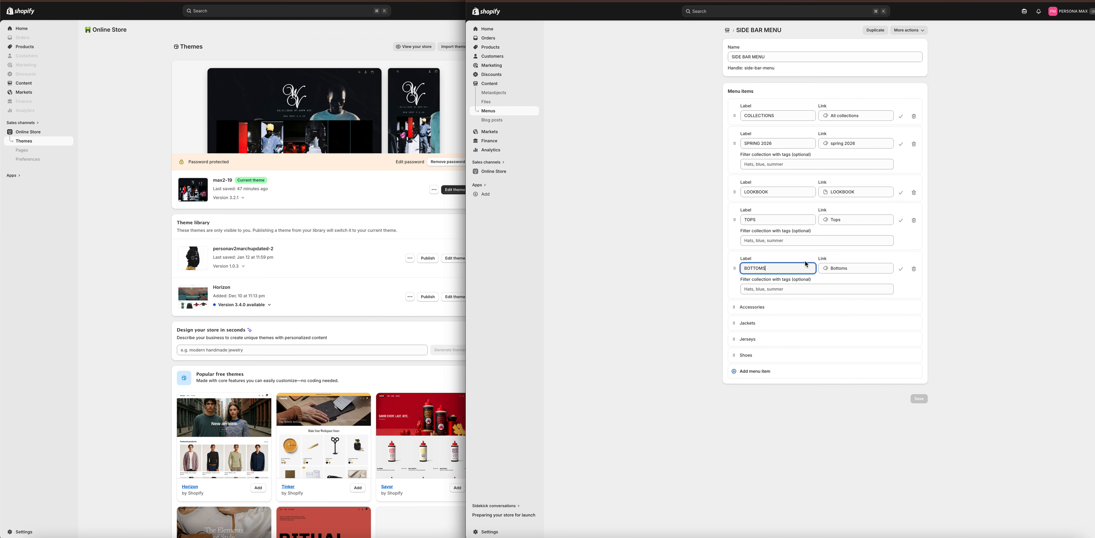
Return to the theme editor and select the header's logo on the Jackets collection page.
{"action": "left_click", "coordinate": [986, 325]}
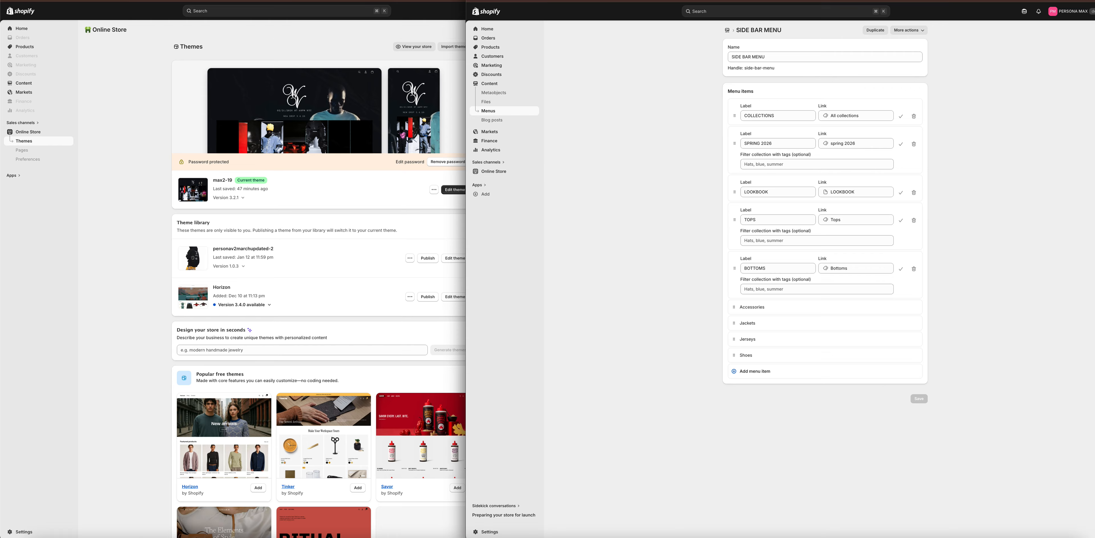
{"action": "key", "text": "ctrl+Tab"}
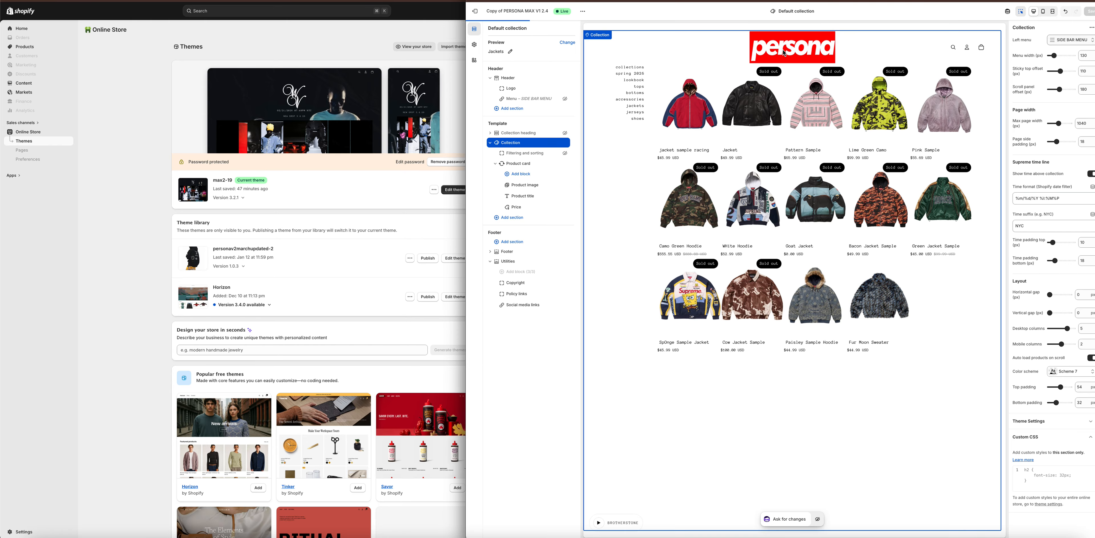
{"action": "left_click", "coordinate": [785, 53]}
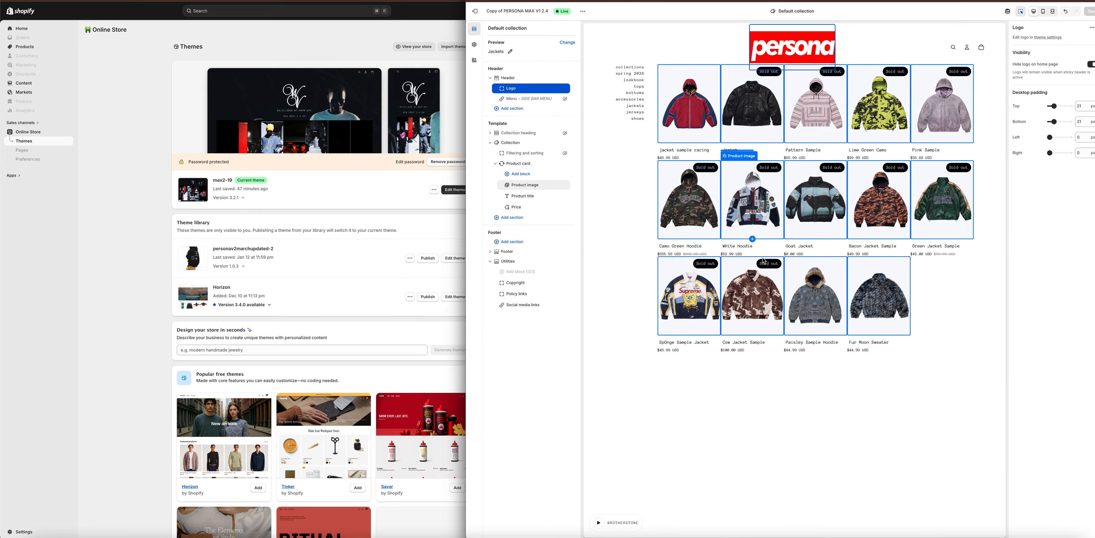
Return the theme editor to the home page and open The West Vault store's max2-19 theme in preview.
{"action": "left_click", "coordinate": [771, 54]}
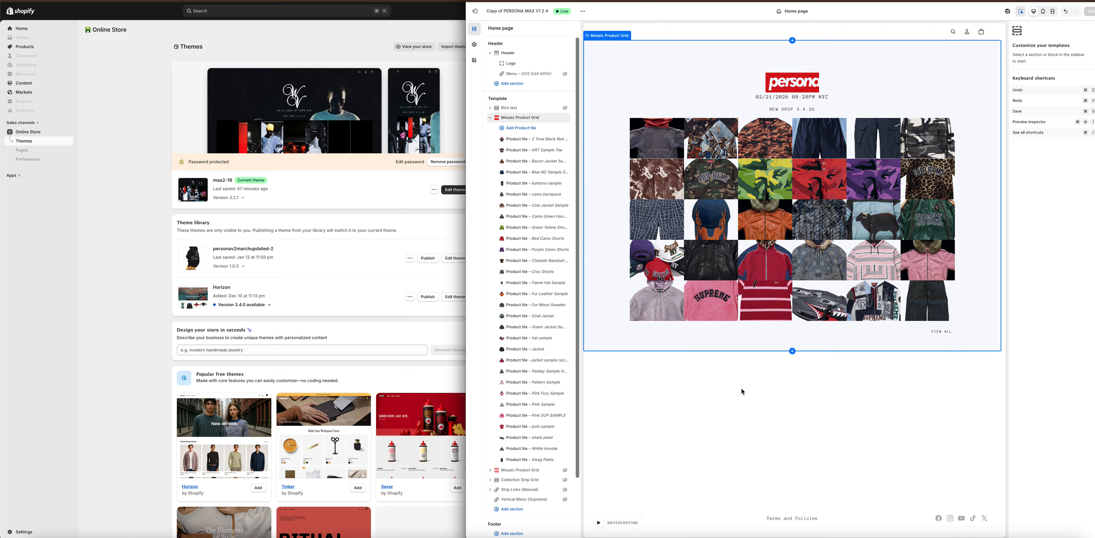
{"action": "left_click", "coordinate": [402, 194]}
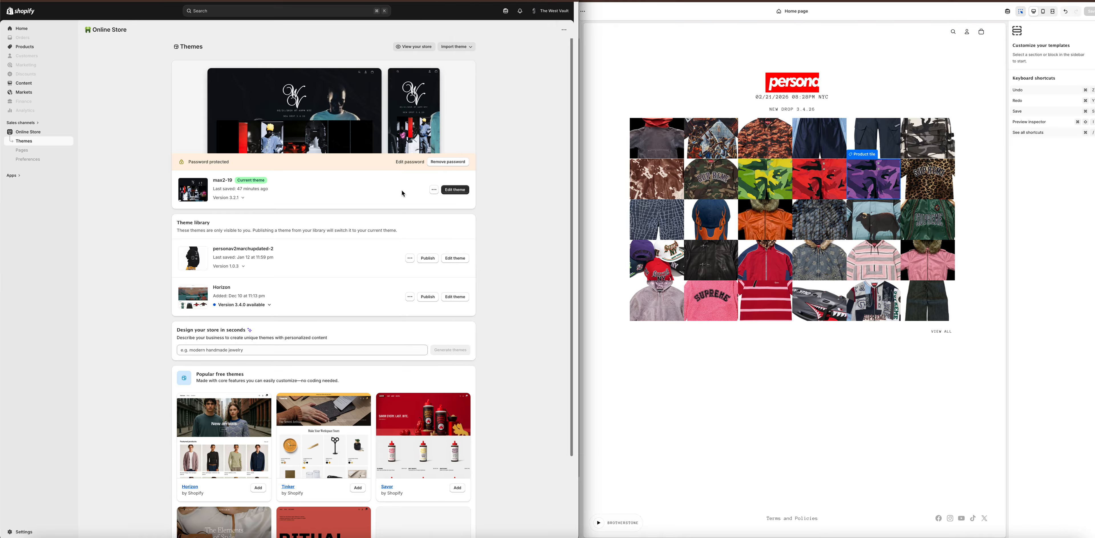
{"action": "left_click", "coordinate": [434, 191]}
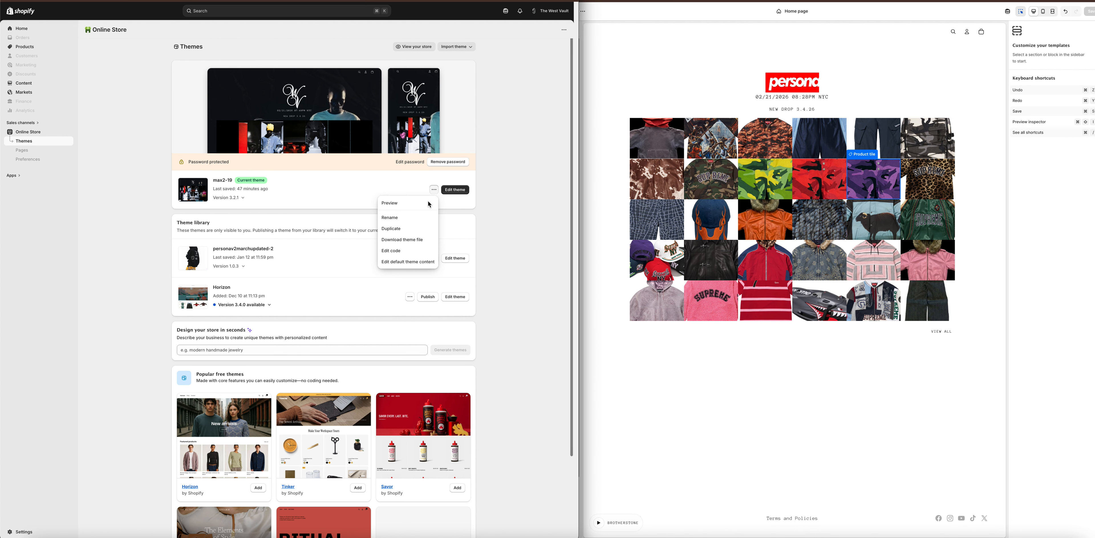
{"action": "left_click", "coordinate": [395, 204]}
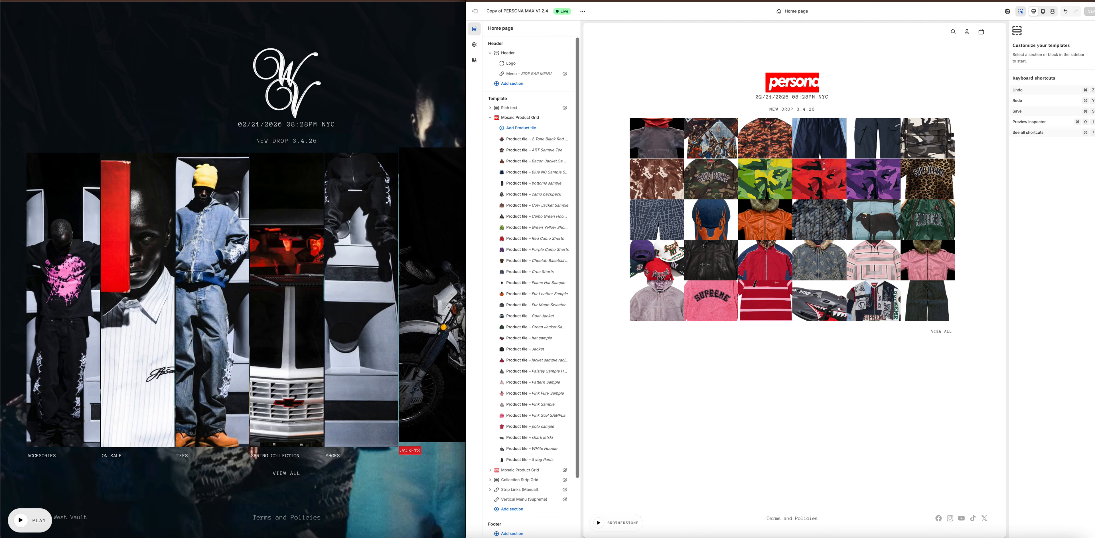
Hide the preview bars on both the Persona and The West Vault storefronts and open the Persona home page.
{"action": "key", "text": "ctrl+Tab"}
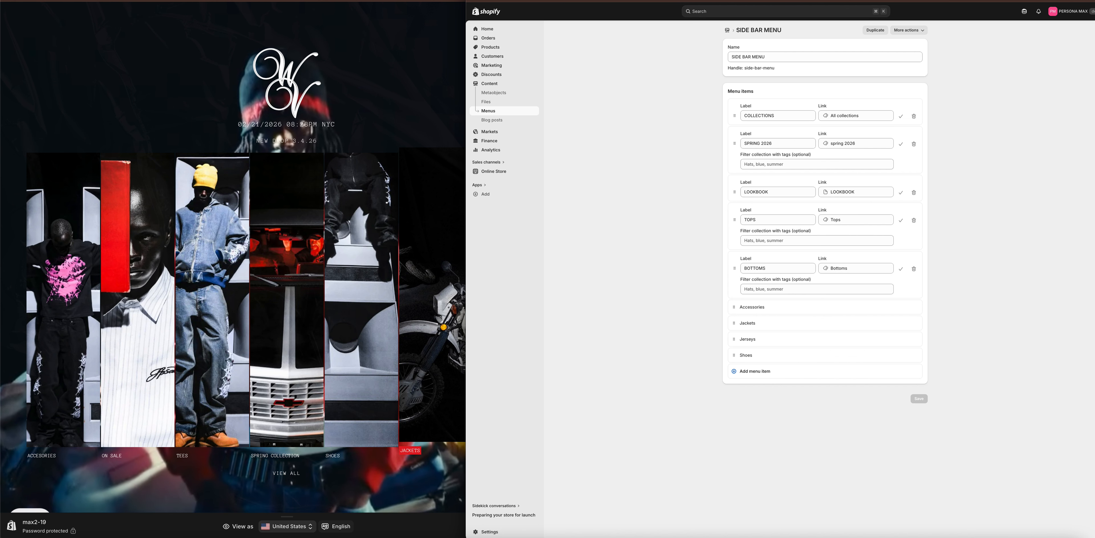
{"action": "key", "text": "ctrl+Tab"}
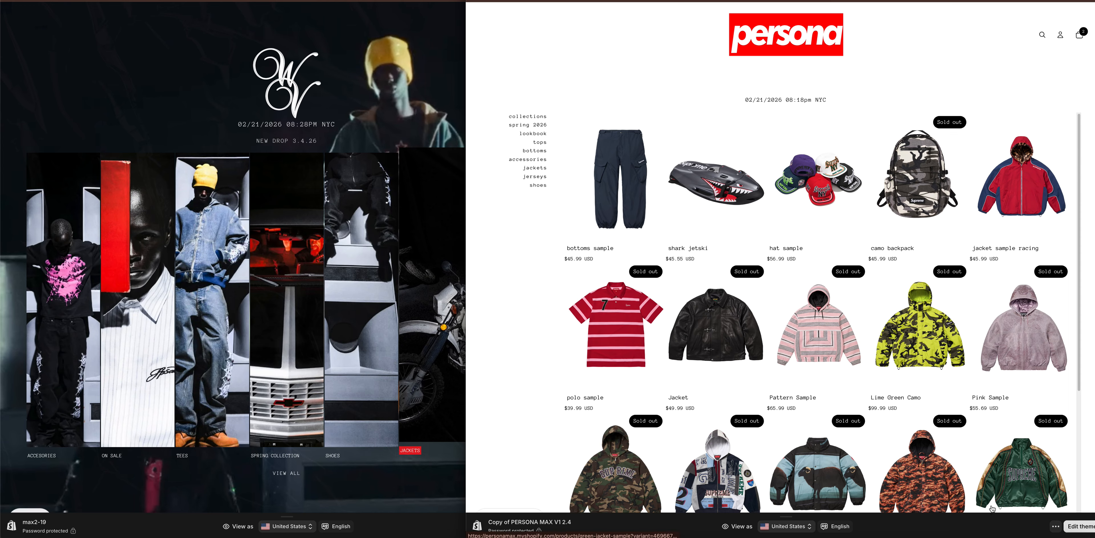
{"action": "left_click", "coordinate": [1055, 527]}
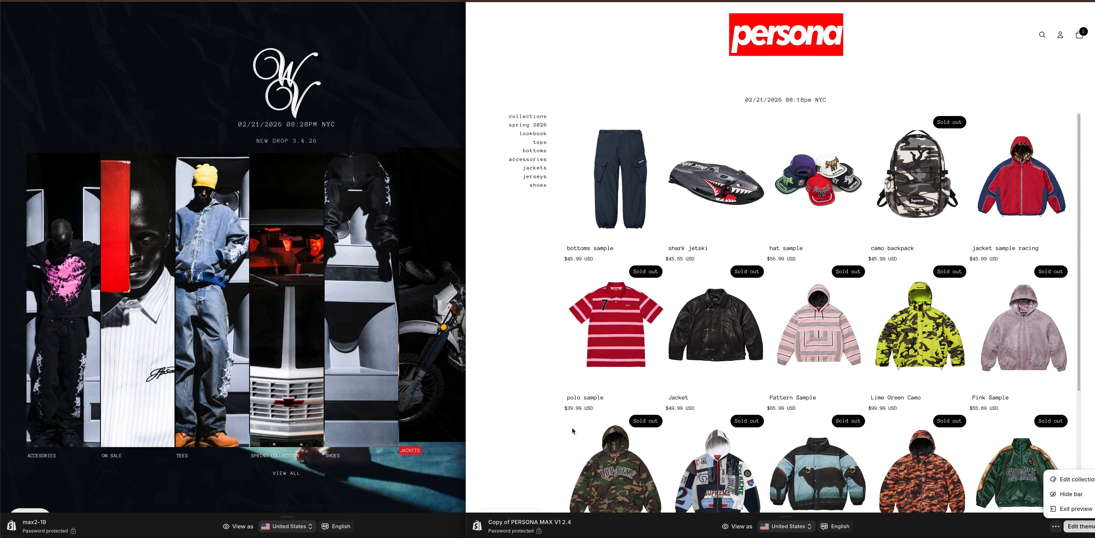
{"action": "left_click", "coordinate": [412, 526]}
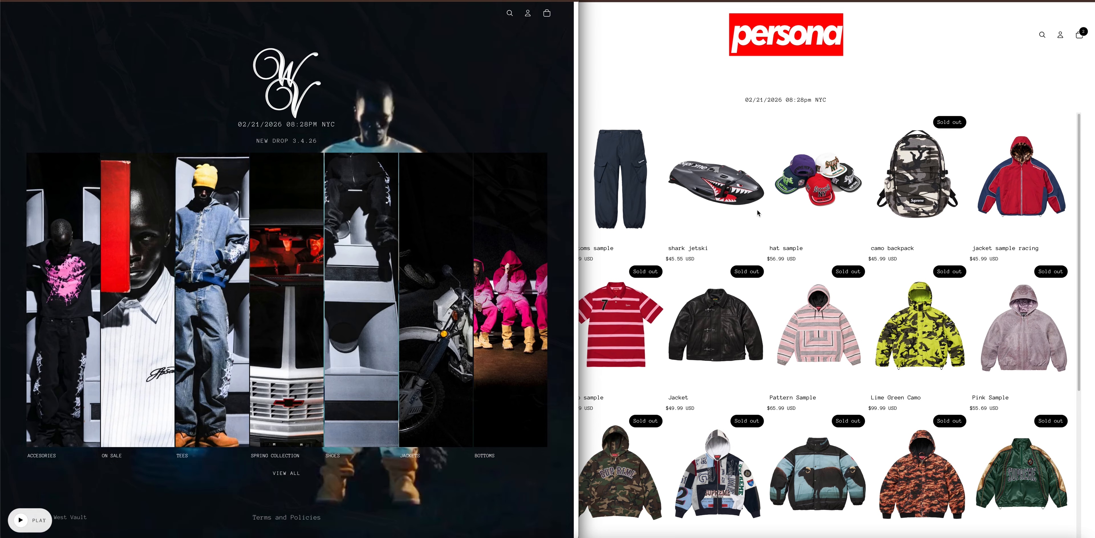
{"action": "left_click", "coordinate": [718, 78]}
{"action": "left_click", "coordinate": [748, 41]}
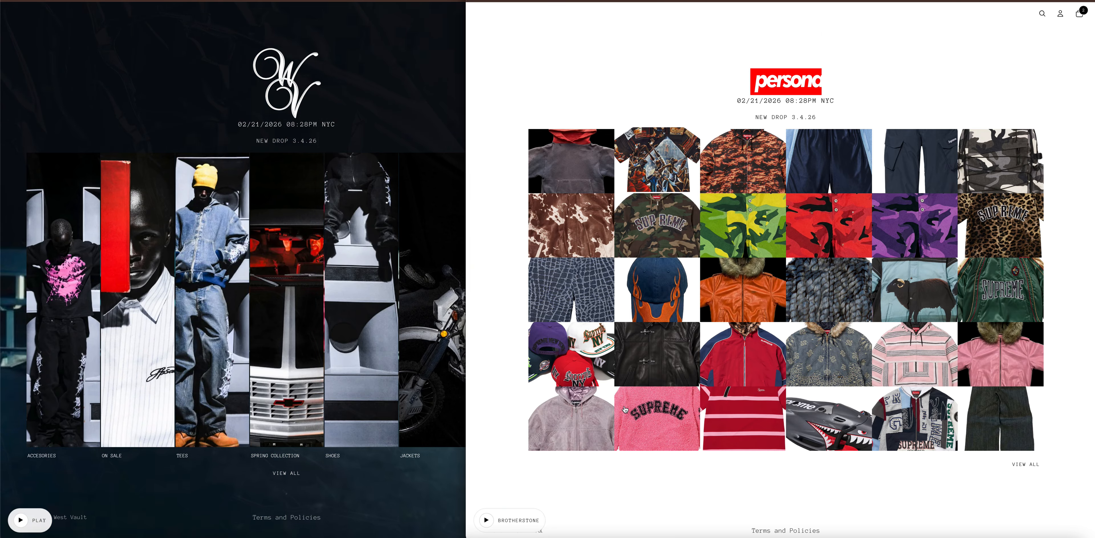
View all products on The West Vault storefront and return to its home page.
{"action": "left_click", "coordinate": [363, 54]}
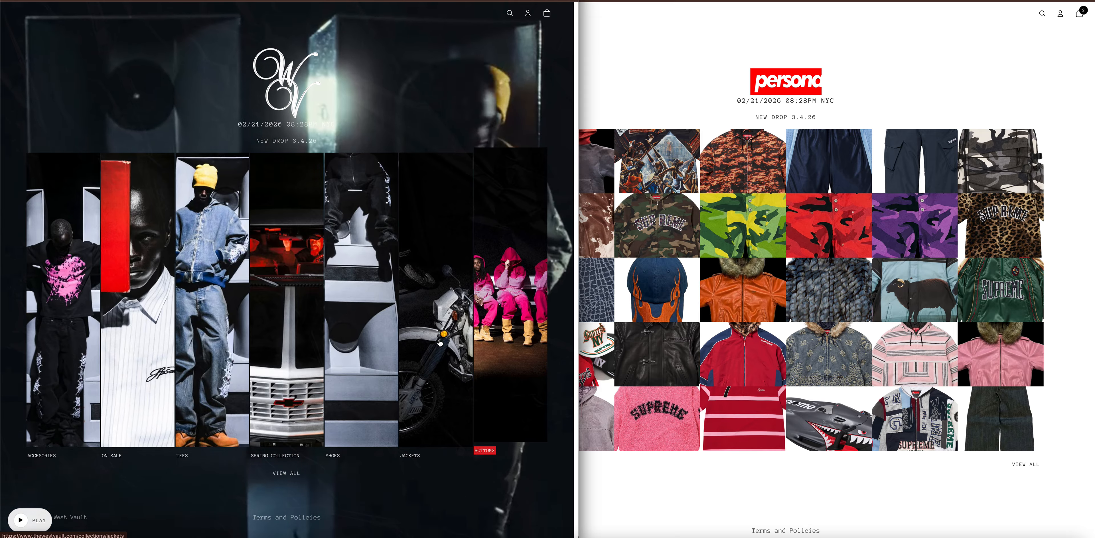
{"action": "left_click", "coordinate": [284, 474]}
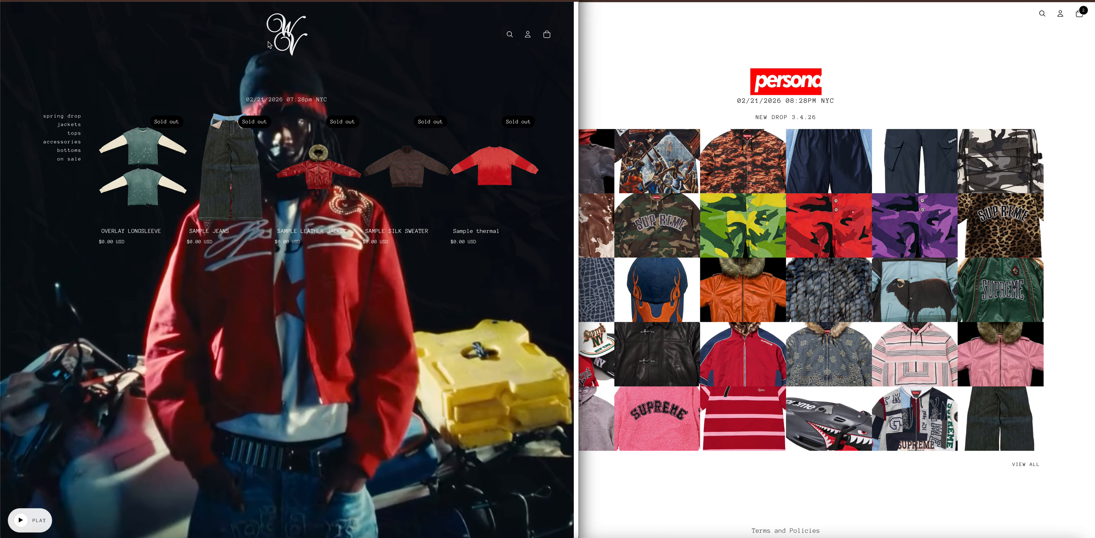
{"action": "left_click", "coordinate": [286, 42]}
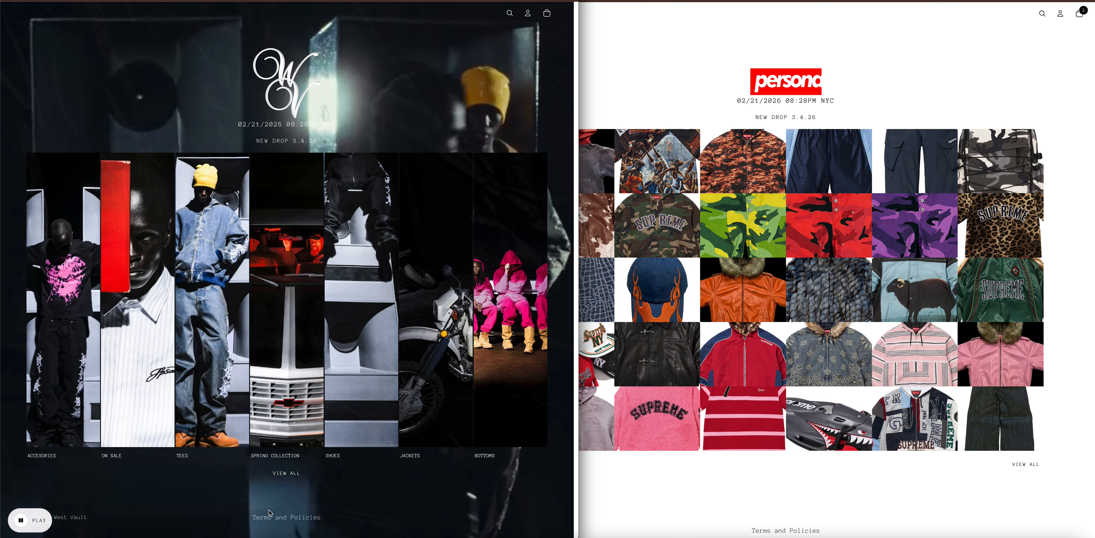
Open the privacy policy from The West Vault's Terms and Policies and look through its text.
{"action": "left_click", "coordinate": [273, 517]}
{"action": "left_click", "coordinate": [277, 497]}
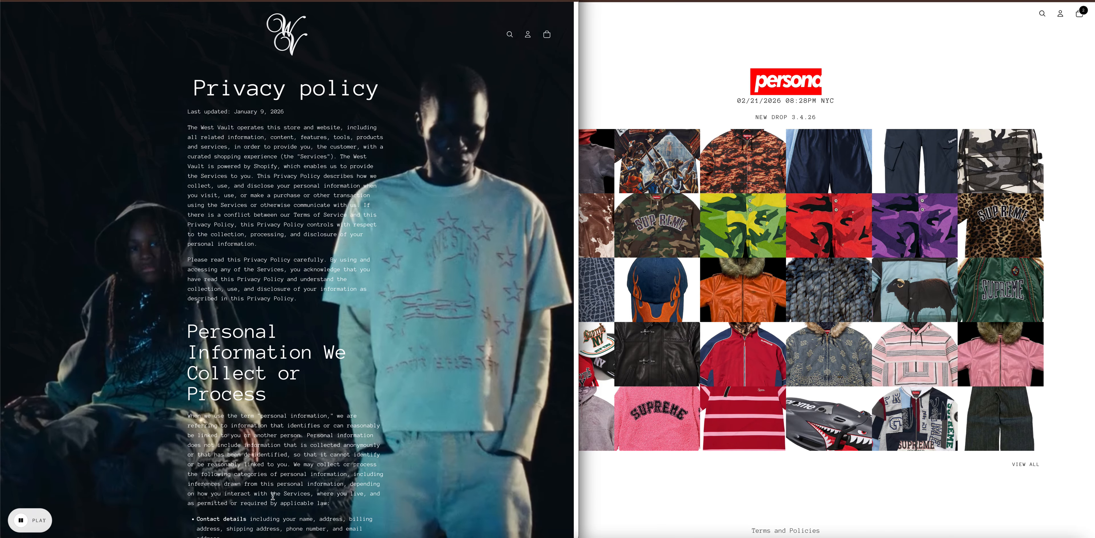
{"action": "scroll", "coordinate": [341, 419], "scroll_direction": "down", "scroll_amount": 10}
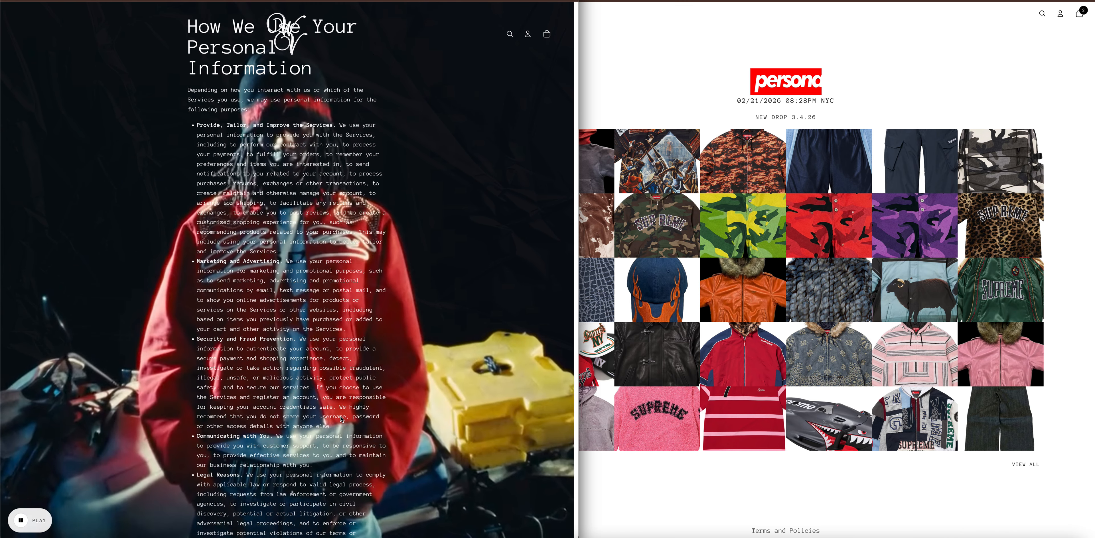
{"action": "scroll", "coordinate": [342, 418], "scroll_direction": "up", "scroll_amount": 20}
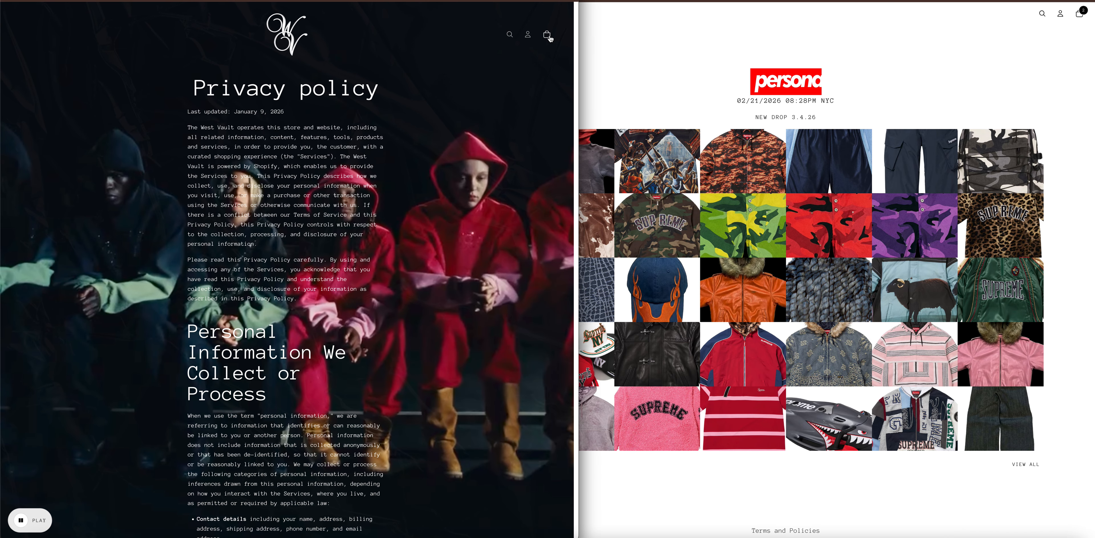
Check The West Vault's cart drawer, close it and go back to the home page.
{"action": "left_click", "coordinate": [543, 38]}
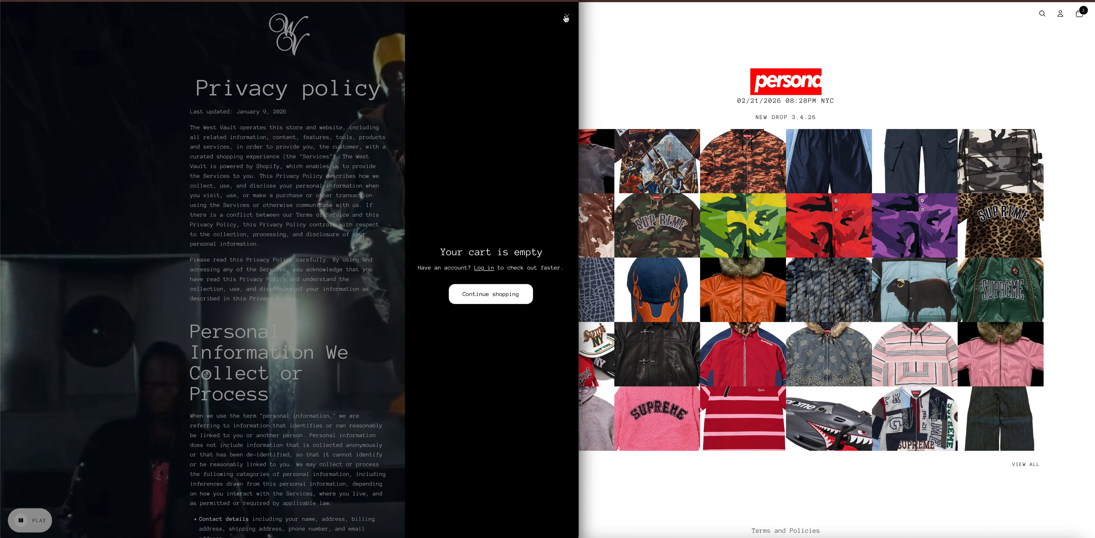
{"action": "left_click", "coordinate": [292, 44]}
{"action": "left_click", "coordinate": [291, 44]}
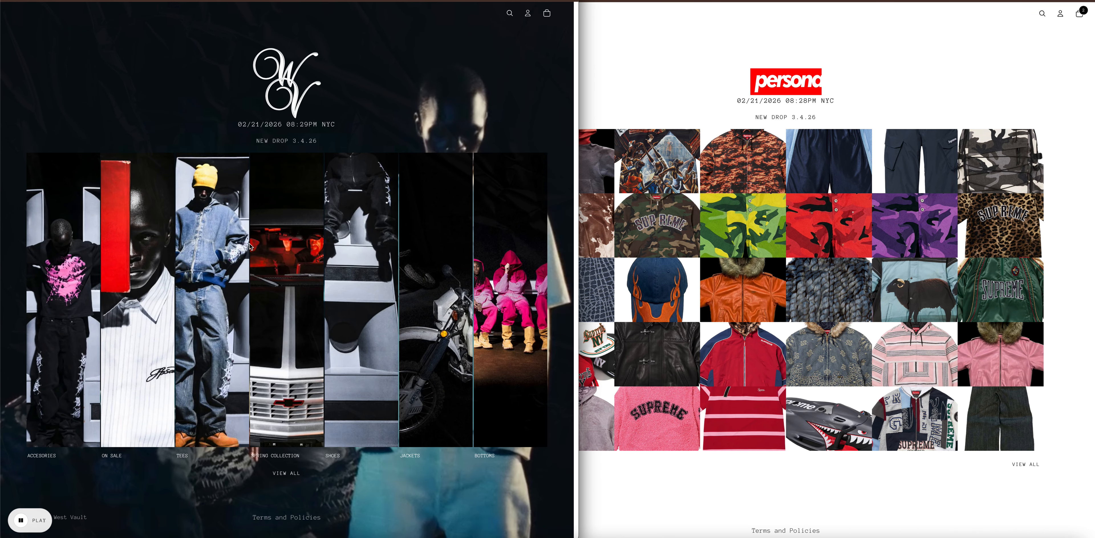
Open the Spring Collection strip, and browse the on sale and bottoms collections from the side menu.
{"action": "left_click", "coordinate": [279, 409]}
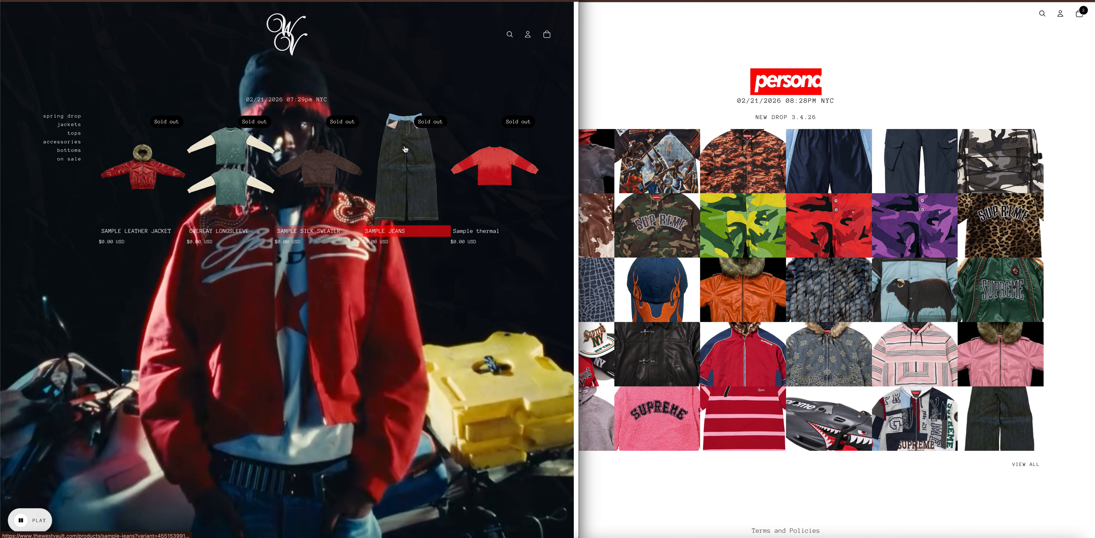
{"action": "left_click", "coordinate": [71, 160]}
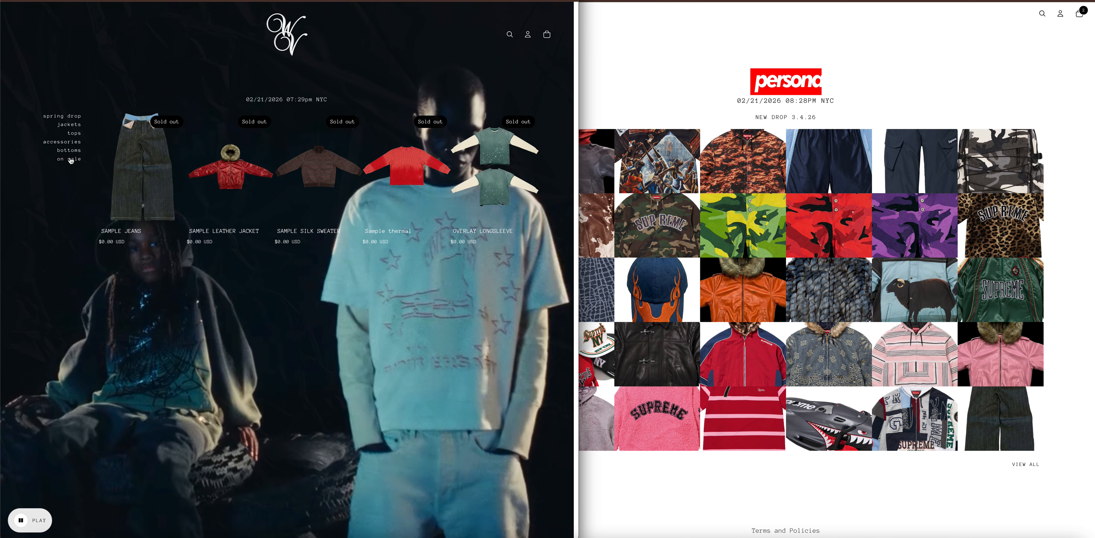
{"action": "left_click", "coordinate": [71, 152]}
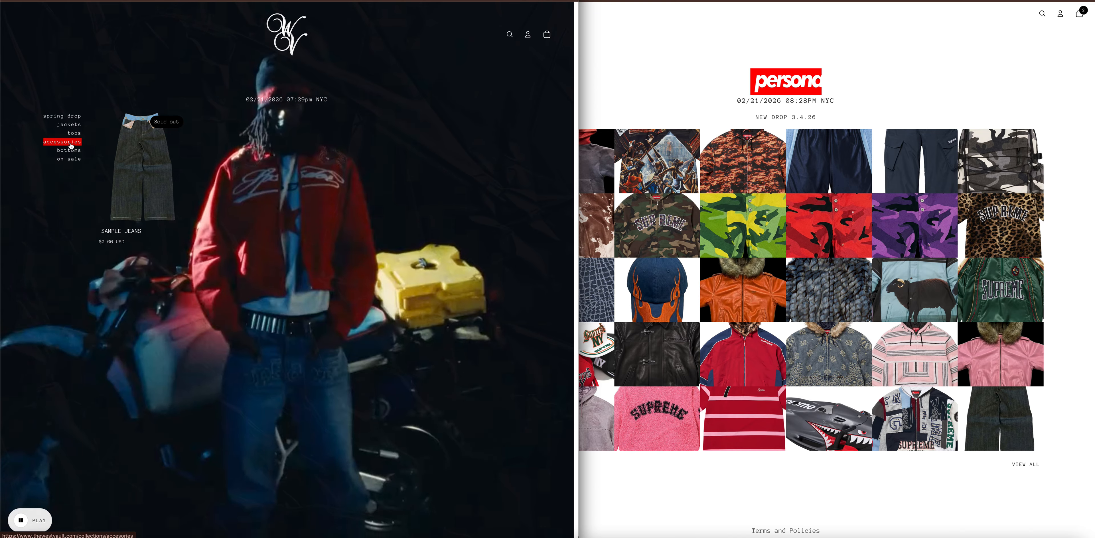
Return to The West Vault's Themes page, and look at the max2-19 theme's actions and the store's settings.
{"action": "left_click", "coordinate": [652, 51]}
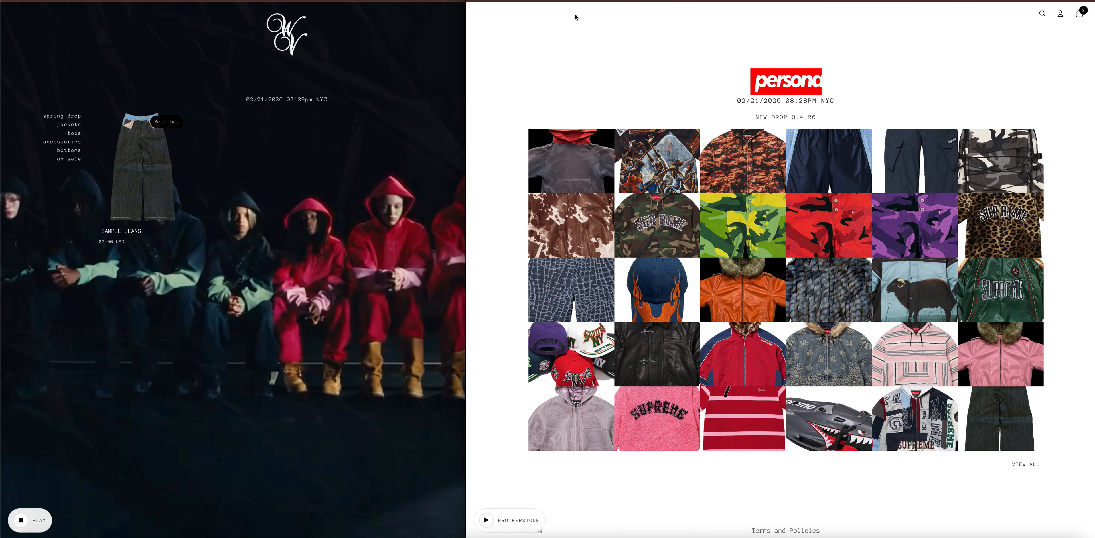
{"action": "left_click", "coordinate": [399, 1]}
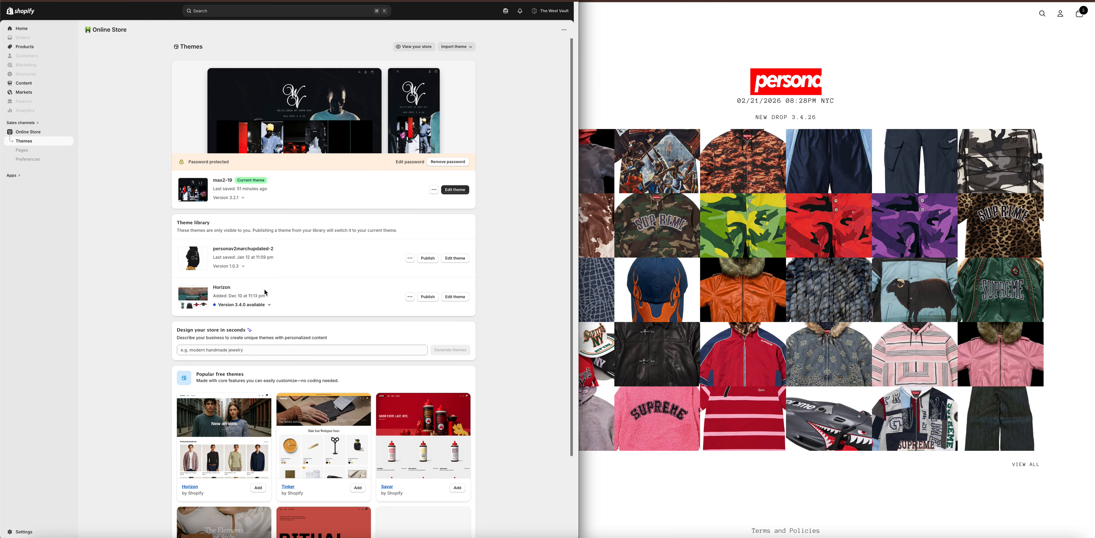
{"action": "left_click", "coordinate": [433, 191]}
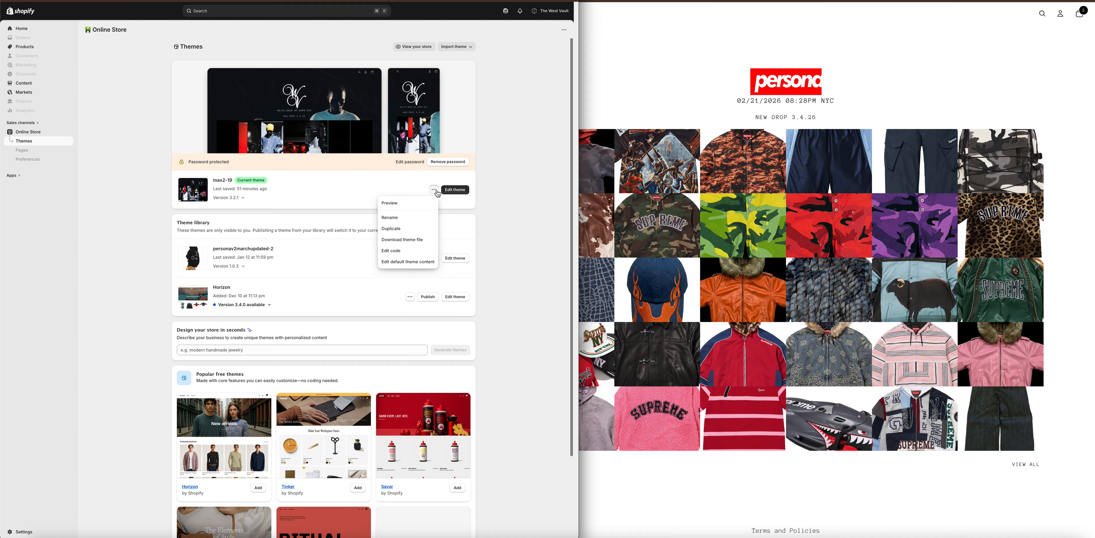
{"action": "left_click", "coordinate": [671, 54]}
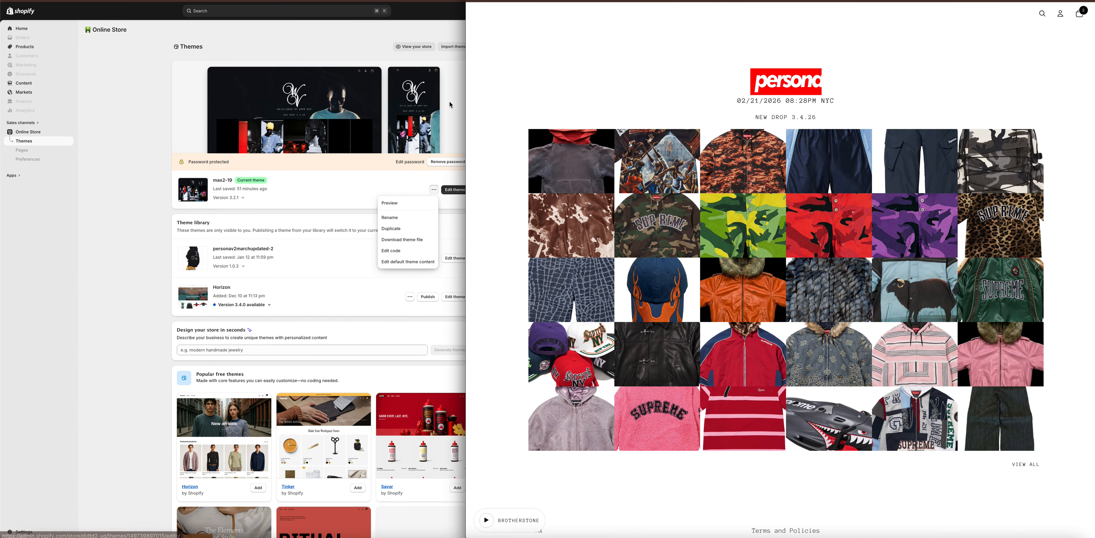
{"action": "left_click", "coordinate": [308, 207]}
{"action": "left_click", "coordinate": [378, 189]}
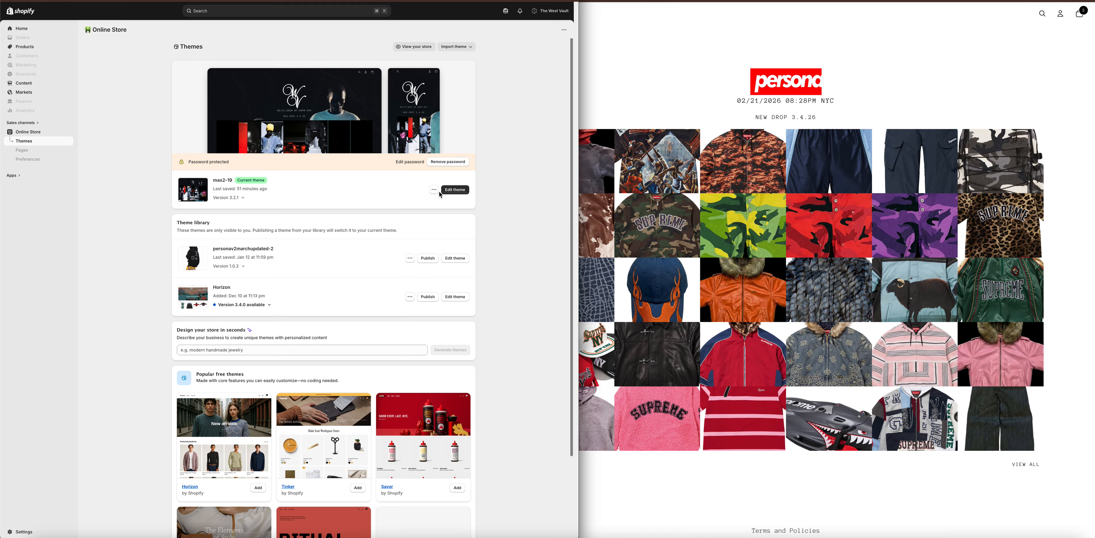
{"action": "left_click", "coordinate": [21, 532]}
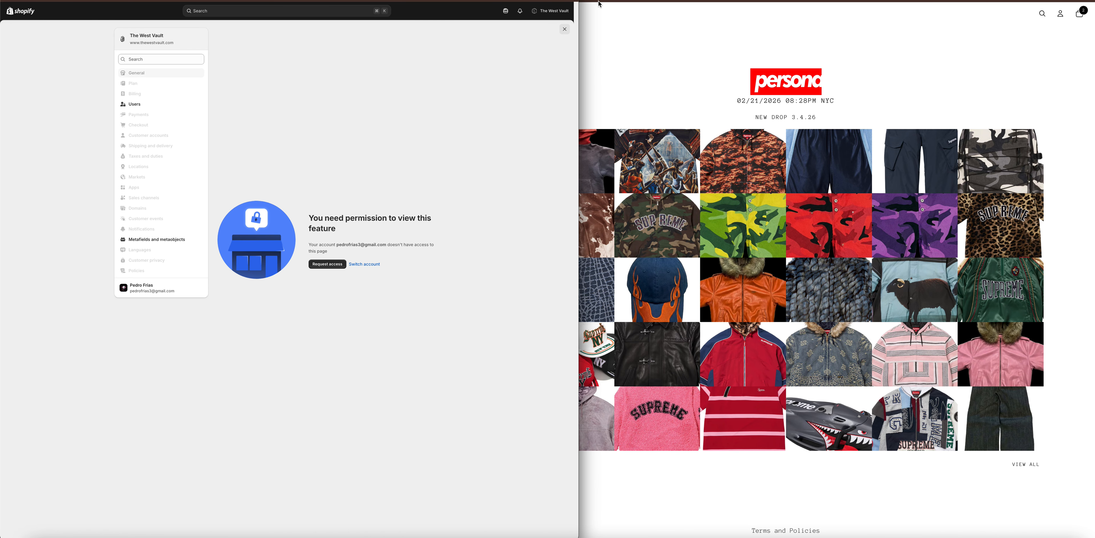
{"action": "left_click", "coordinate": [565, 28]}
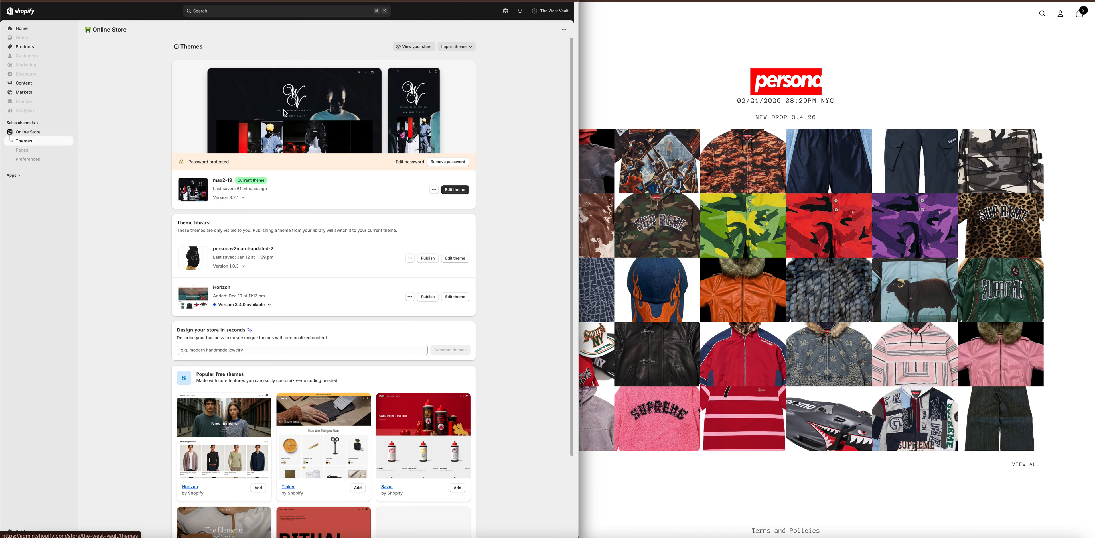
Open the Shopify website in a new browser tab beside the Persona storefront.
{"action": "left_click", "coordinate": [726, 41]}
{"action": "key", "text": "super+t"}
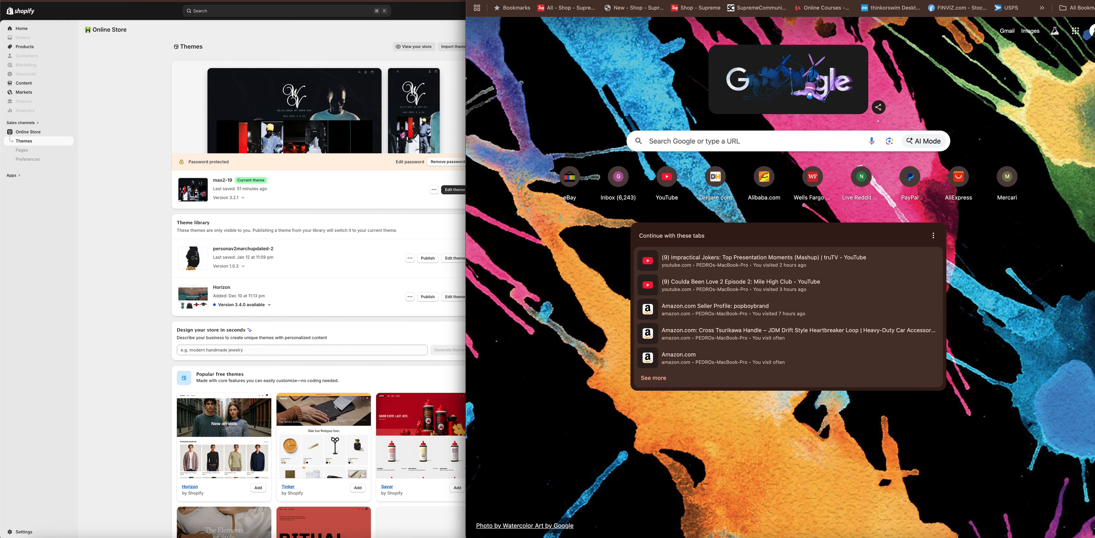
{"action": "type", "text": "shop"}
{"action": "key", "text": "Return"}
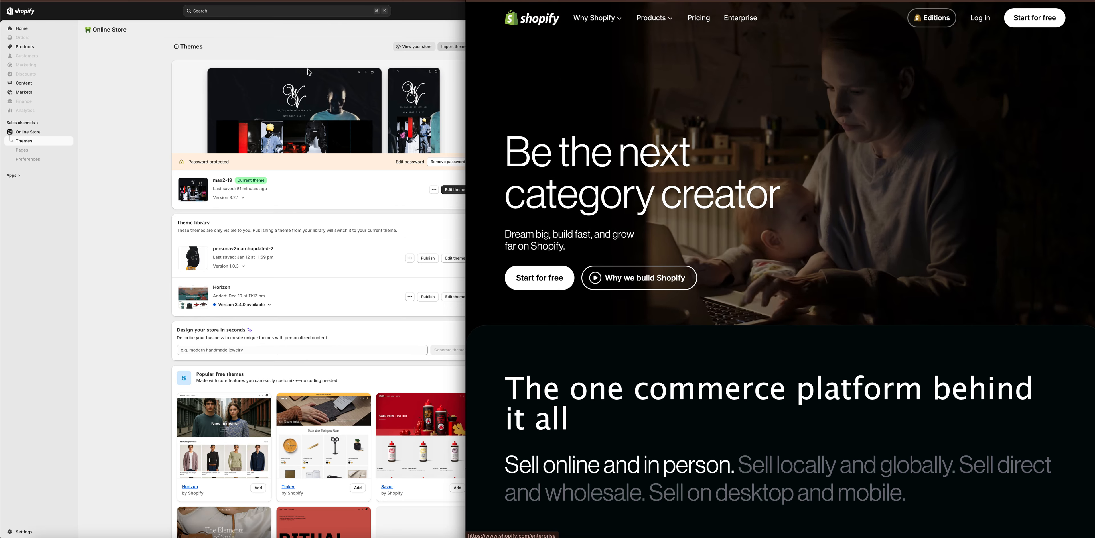
Log in to the PERSONA MAX store admin and open the Copy of PERSONA MAX V1 2.4 theme for editing.
{"action": "left_click", "coordinate": [43, 503]}
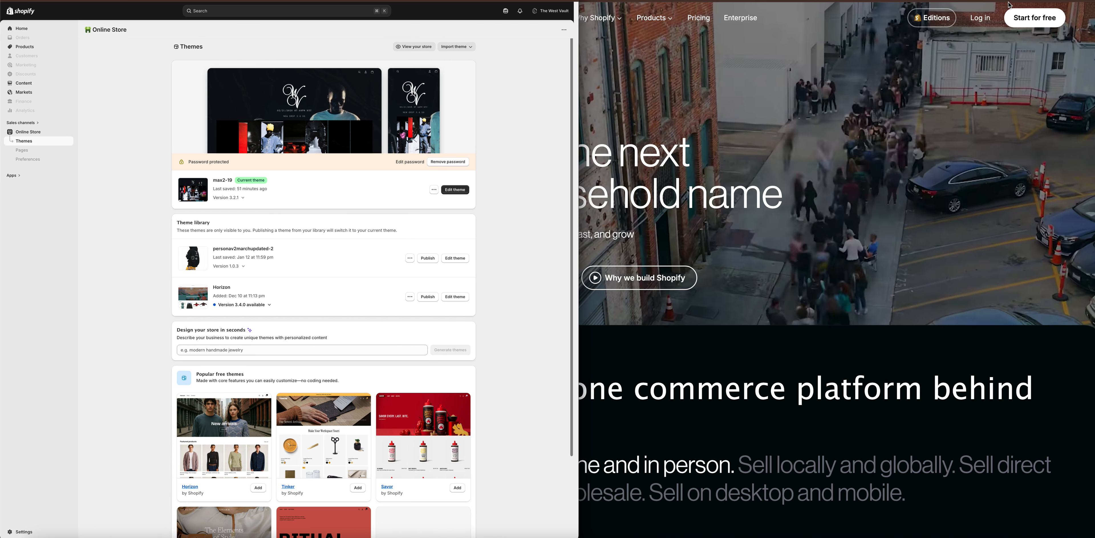
{"action": "left_click", "coordinate": [982, 24]}
{"action": "left_click", "coordinate": [980, 18]}
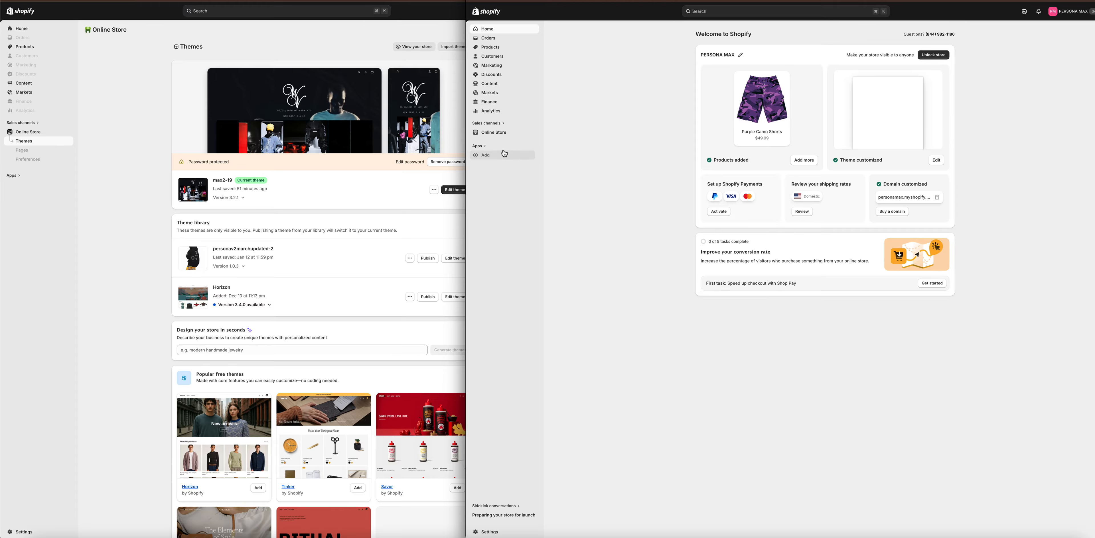
{"action": "left_click", "coordinate": [506, 138]}
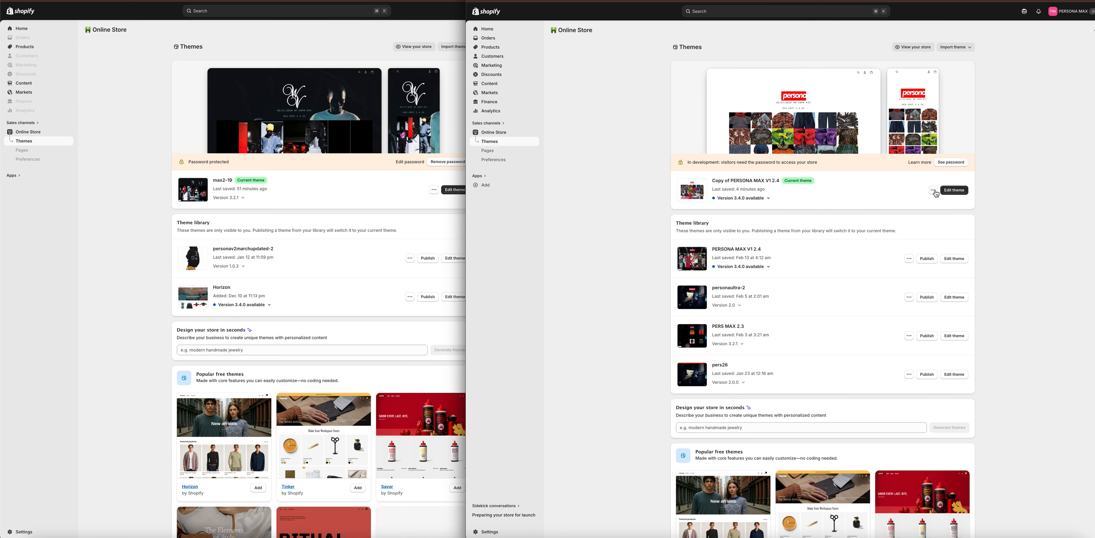
{"action": "left_click", "coordinate": [948, 192]}
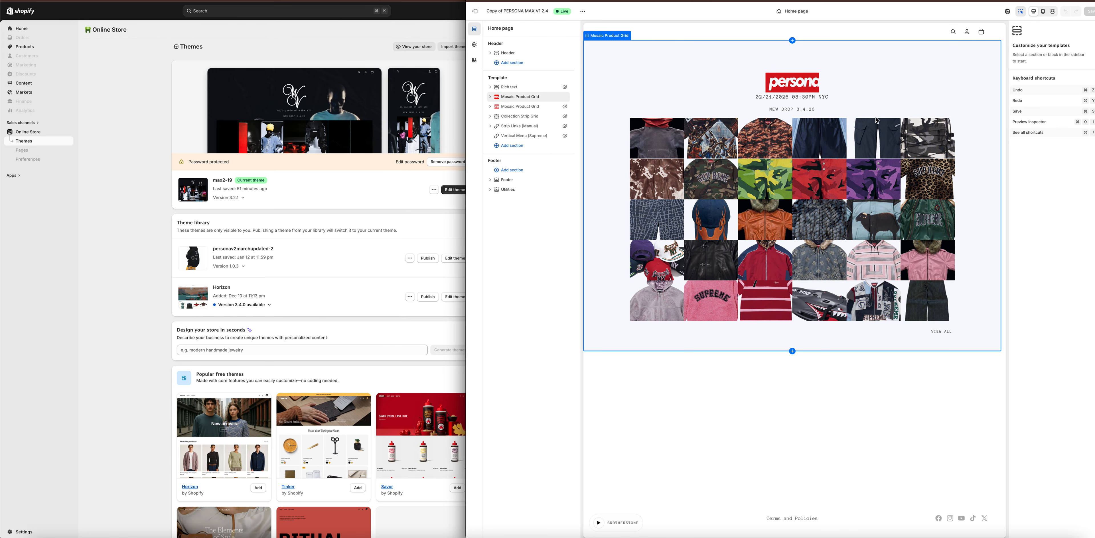
Switch the theme editor to the Password template and set the Password section's background media to None.
{"action": "left_click", "coordinate": [790, 13]}
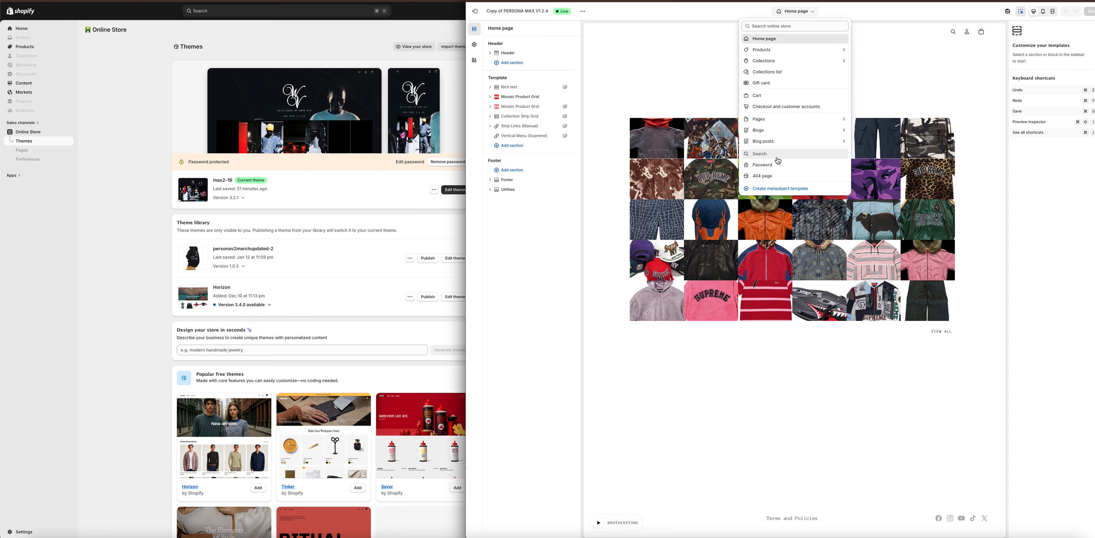
{"action": "left_click", "coordinate": [772, 169]}
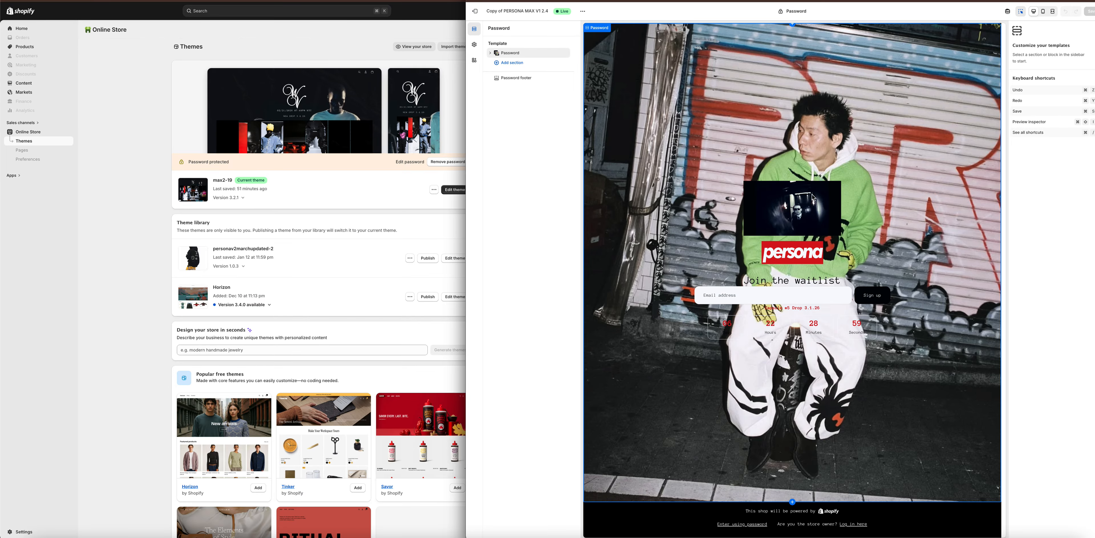
{"action": "left_click", "coordinate": [660, 96]}
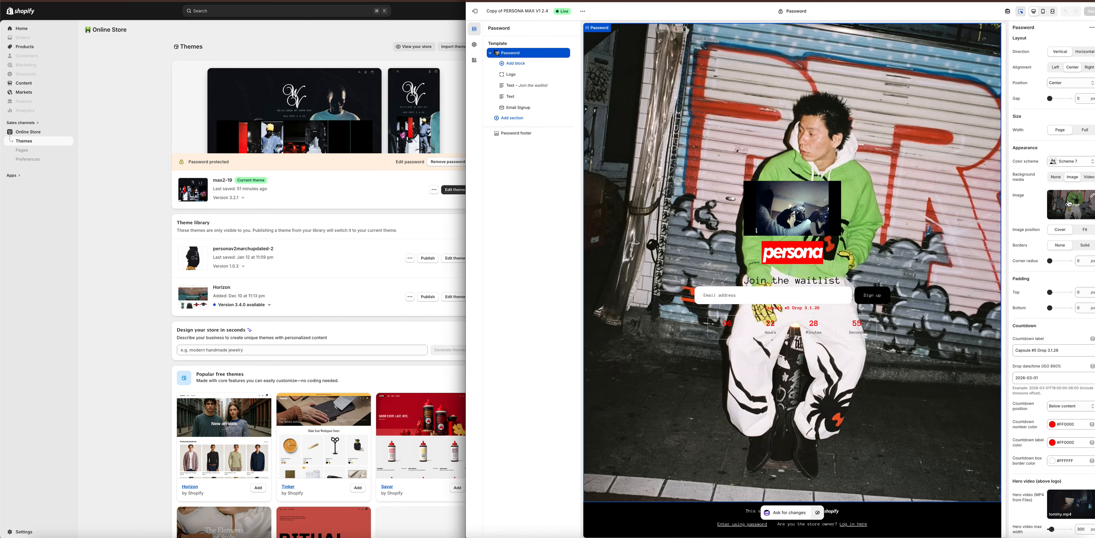
{"action": "left_click", "coordinate": [1054, 181]}
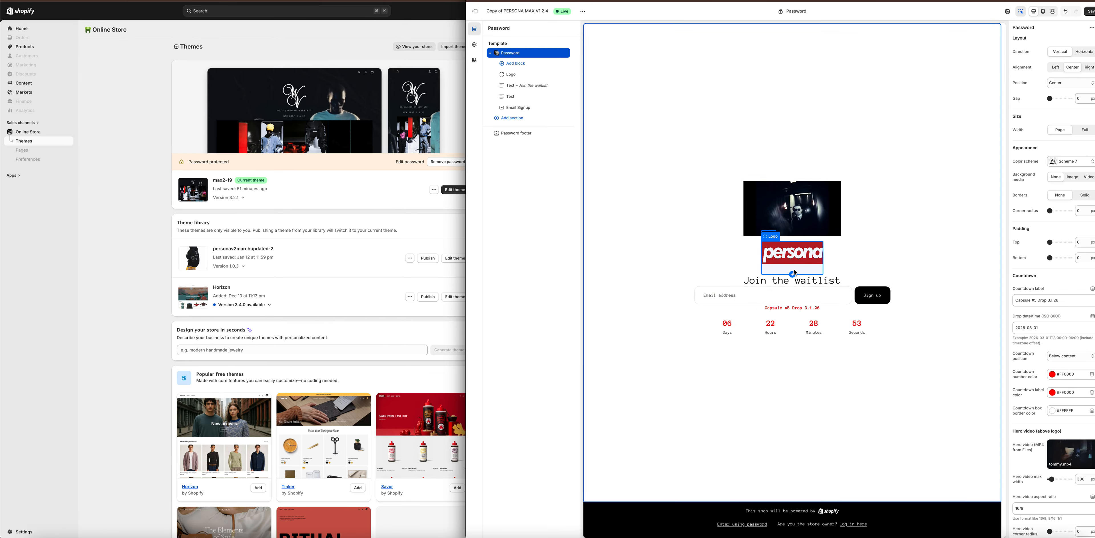